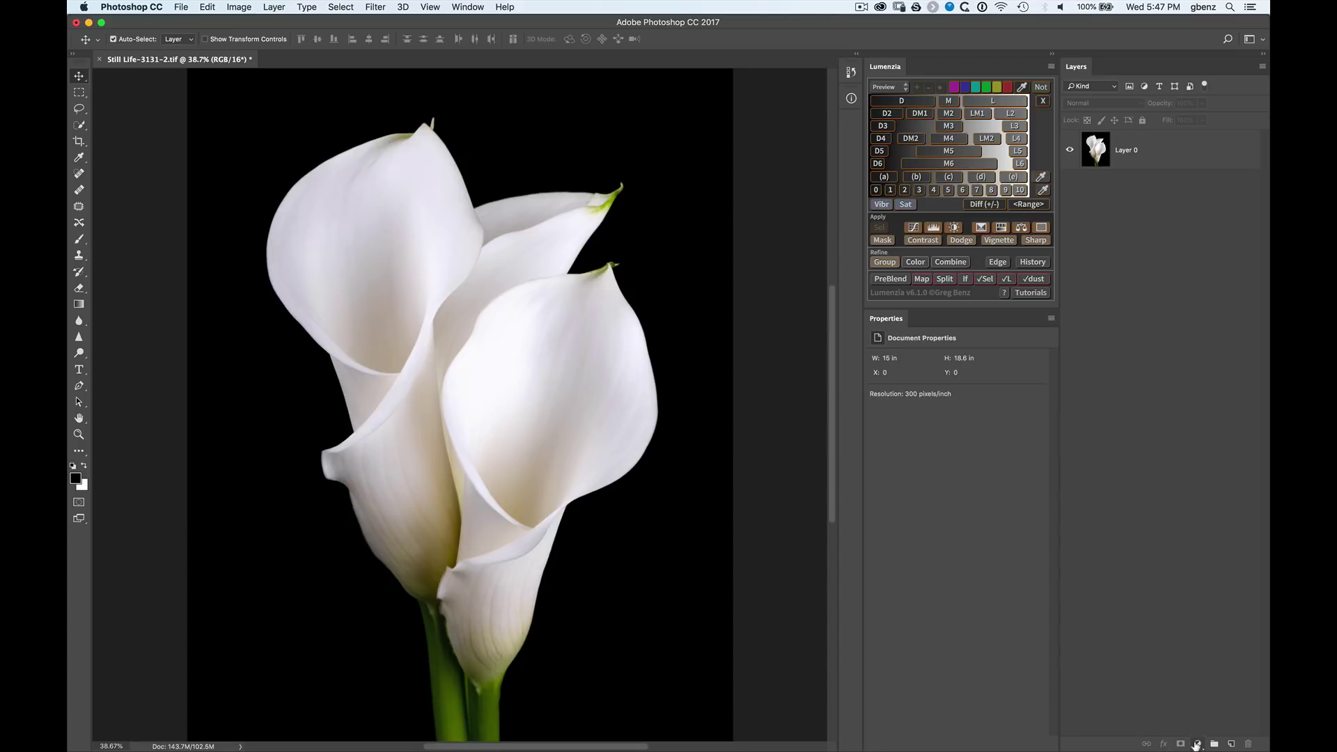
Add a Black & White adjustment layer with Yellows 126 and Greens 164
{"action": "left_click", "coordinate": [1197, 744]}
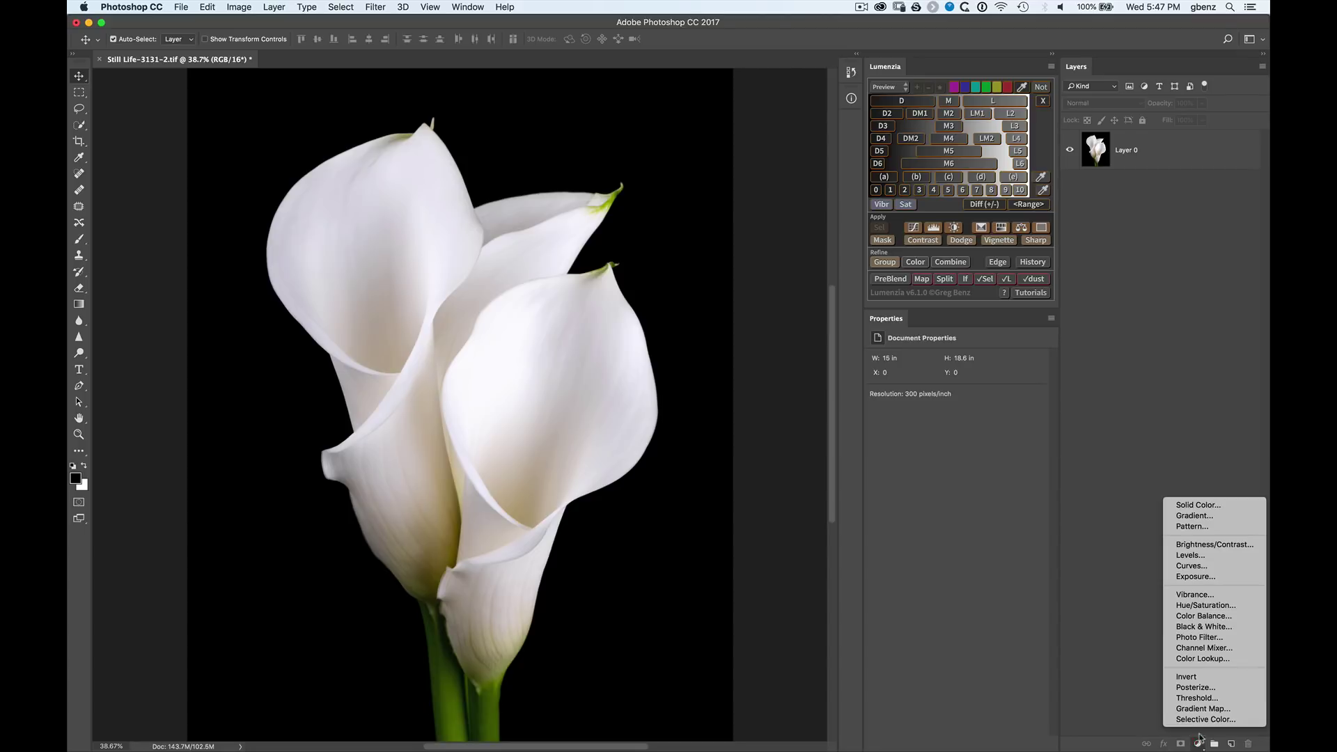
{"action": "left_click", "coordinate": [1199, 627]}
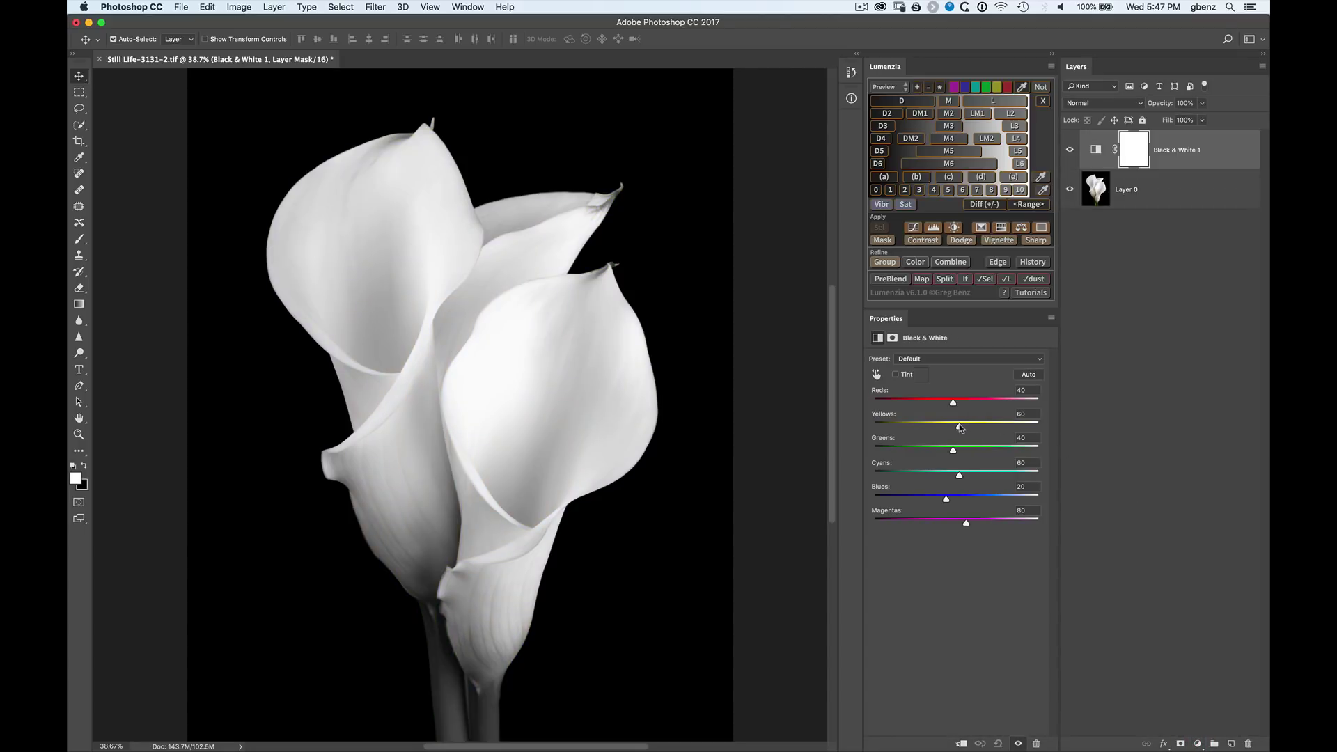
{"action": "left_click_drag", "start_coordinate": [955, 428], "coordinate": [987, 449]}
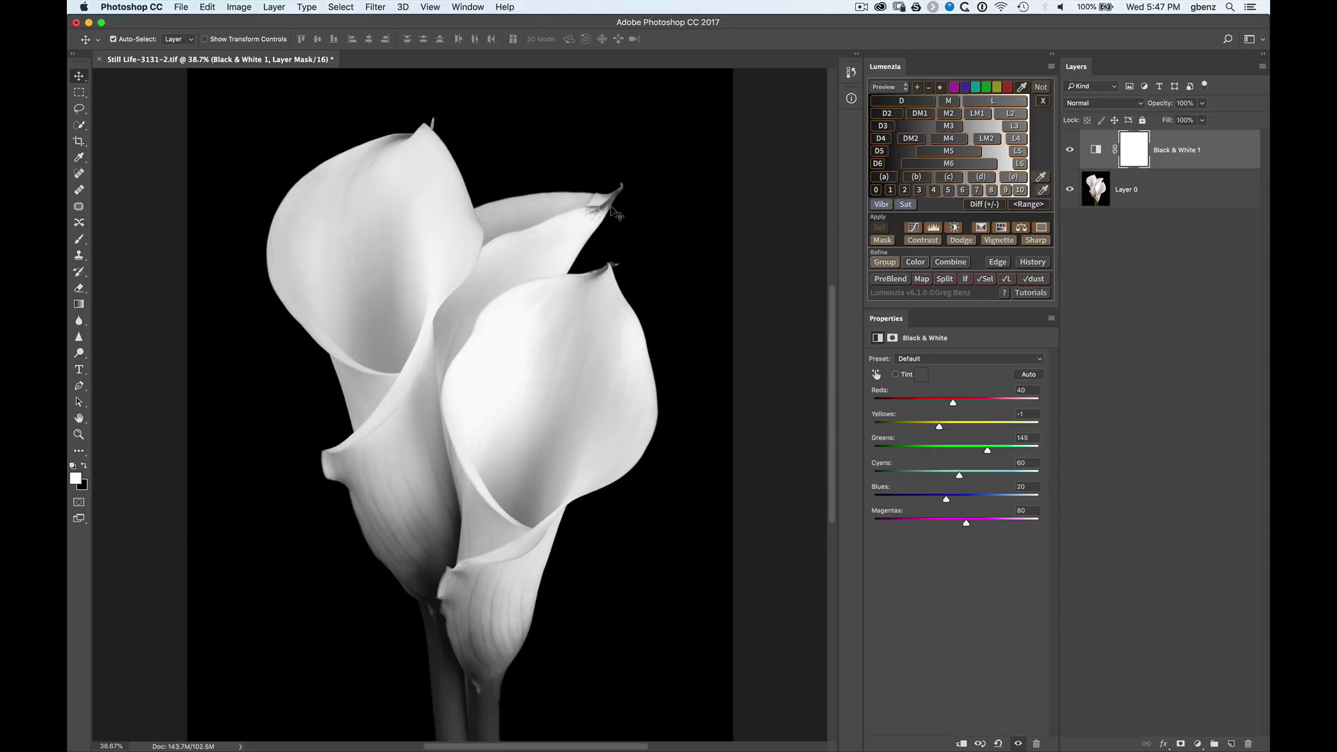
{"action": "left_click", "coordinate": [999, 744]}
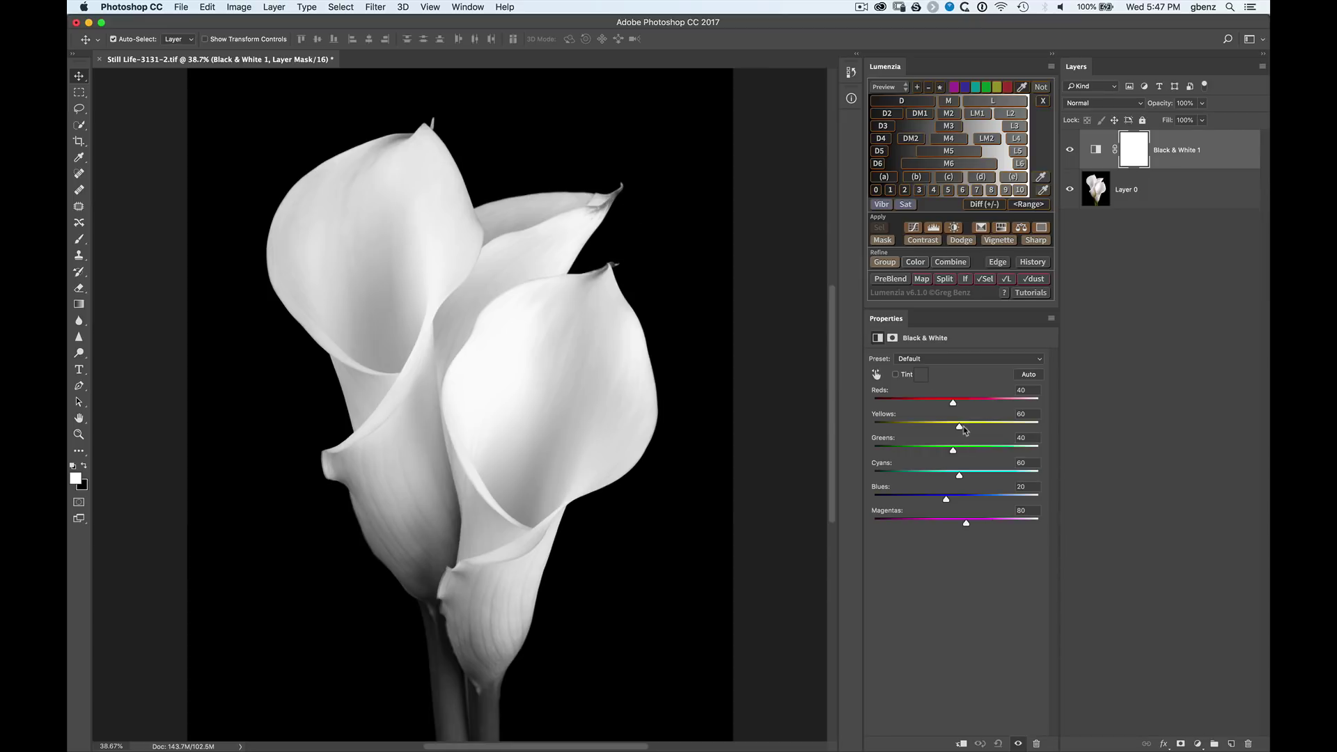
{"action": "mouse_move", "coordinate": [967, 426]}
{"action": "left_mouse_down"}
{"action": "mouse_move", "coordinate": [981, 426]}
{"action": "mouse_move", "coordinate": [958, 451]}
{"action": "mouse_move", "coordinate": [1011, 451]}
{"action": "mouse_move", "coordinate": [989, 428]}
{"action": "left_mouse_up"}
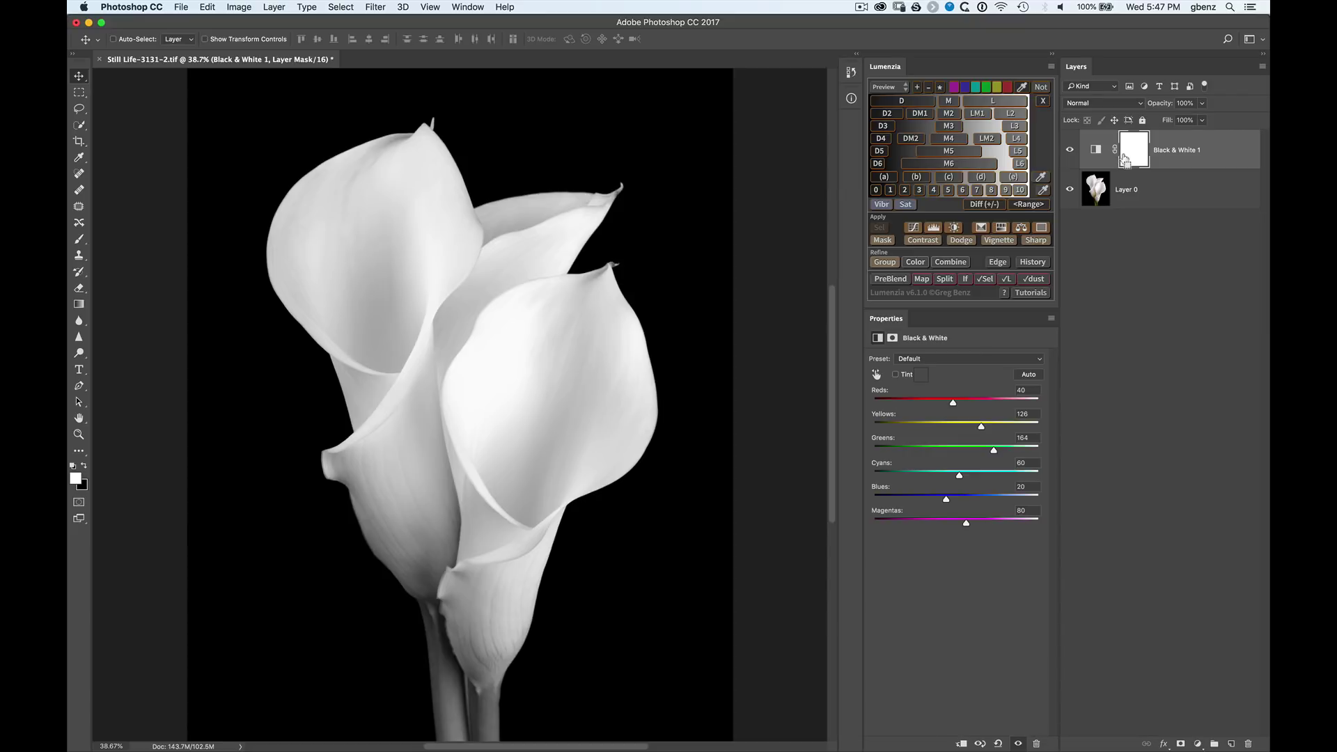
Invert the Black & White mask and brush the effect back onto the green petal tips
{"action": "key", "text": "super+i"}
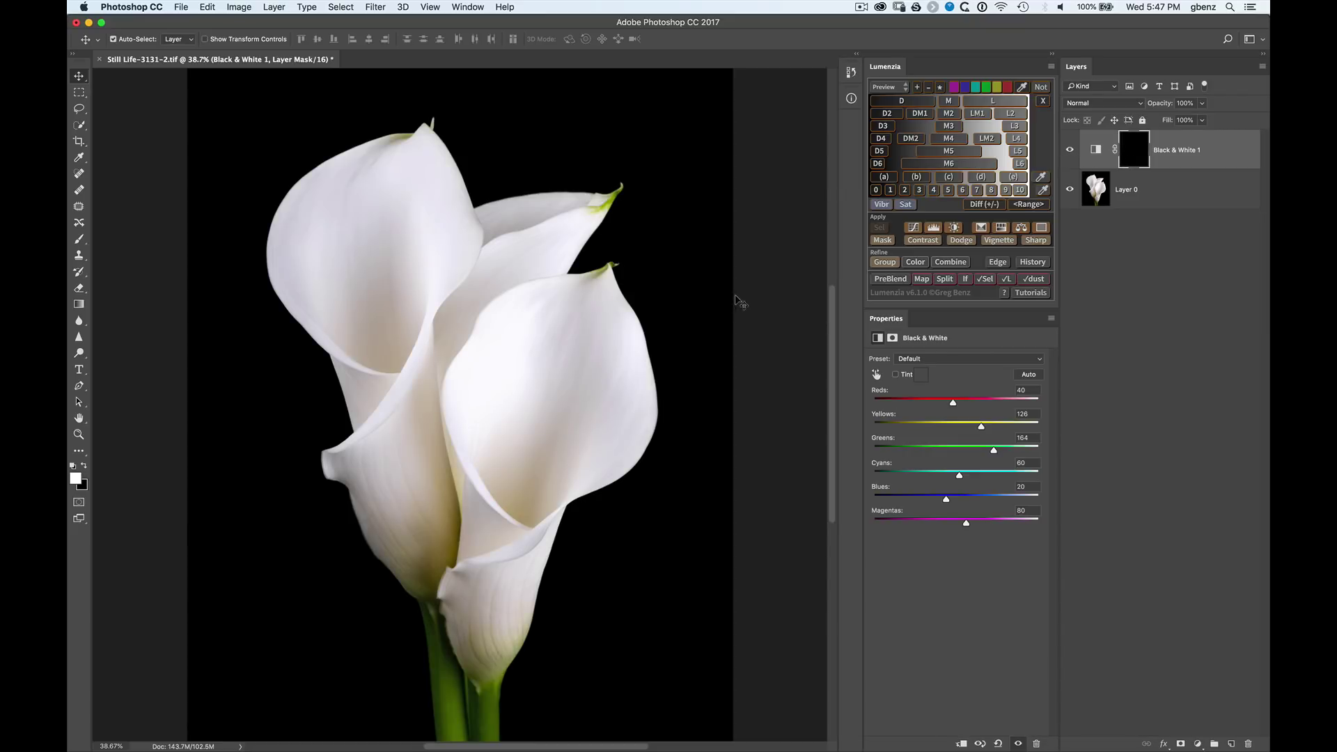
{"action": "key", "text": "b"}
{"action": "mouse_move", "coordinate": [613, 265]}
{"action": "left_mouse_down"}
{"action": "mouse_move", "coordinate": [646, 250]}
{"action": "mouse_move", "coordinate": [596, 263]}
{"action": "mouse_move", "coordinate": [620, 254]}
{"action": "mouse_move", "coordinate": [628, 199]}
{"action": "mouse_move", "coordinate": [653, 188]}
{"action": "mouse_move", "coordinate": [581, 199]}
{"action": "mouse_move", "coordinate": [650, 167]}
{"action": "left_mouse_up"}
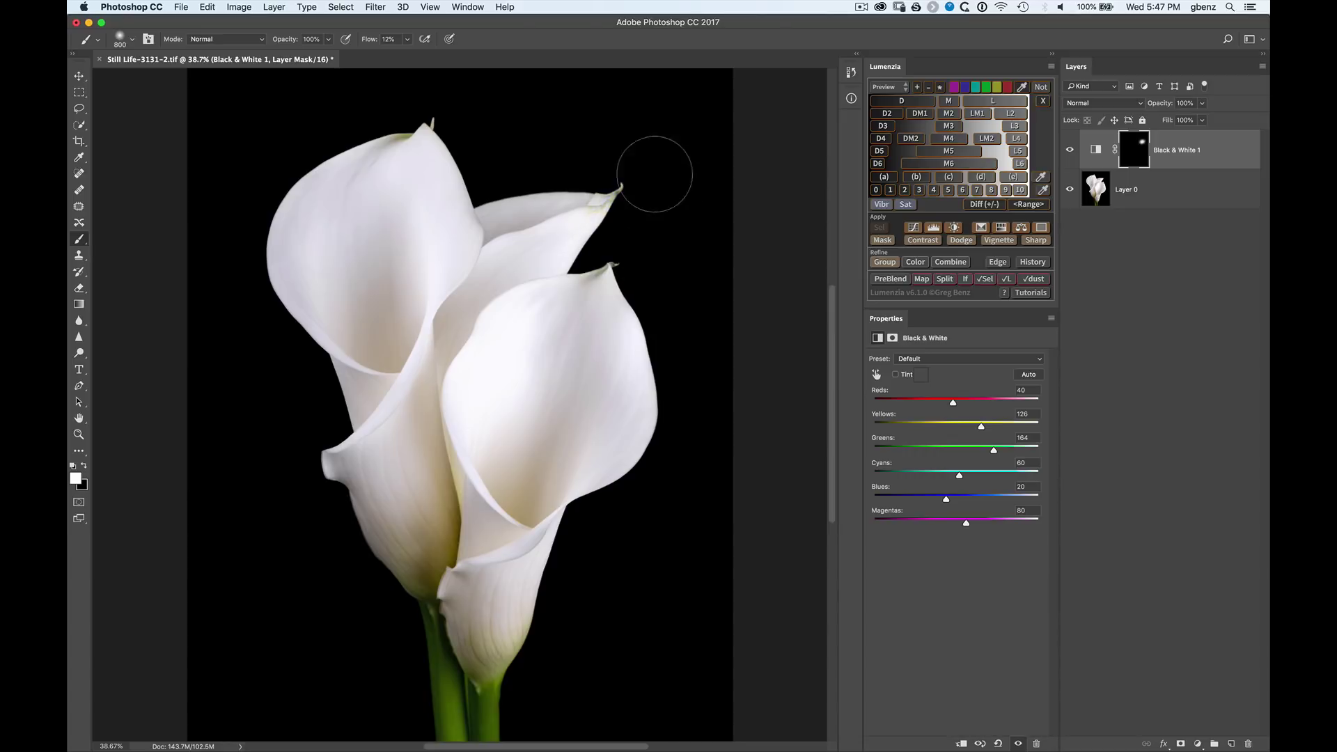
{"action": "mouse_move", "coordinate": [463, 105]}
{"action": "left_mouse_down"}
{"action": "mouse_move", "coordinate": [433, 125]}
{"action": "mouse_move", "coordinate": [431, 113]}
{"action": "left_mouse_up"}
{"action": "mouse_move", "coordinate": [612, 224]}
{"action": "left_mouse_down"}
{"action": "mouse_move", "coordinate": [626, 262]}
{"action": "mouse_move", "coordinate": [601, 260]}
{"action": "mouse_move", "coordinate": [607, 193]}
{"action": "mouse_move", "coordinate": [670, 206]}
{"action": "mouse_move", "coordinate": [644, 227]}
{"action": "left_mouse_up"}
Add a second Black & White layer, toggling the first one on and off to compare
{"action": "left_click", "coordinate": [1198, 743]}
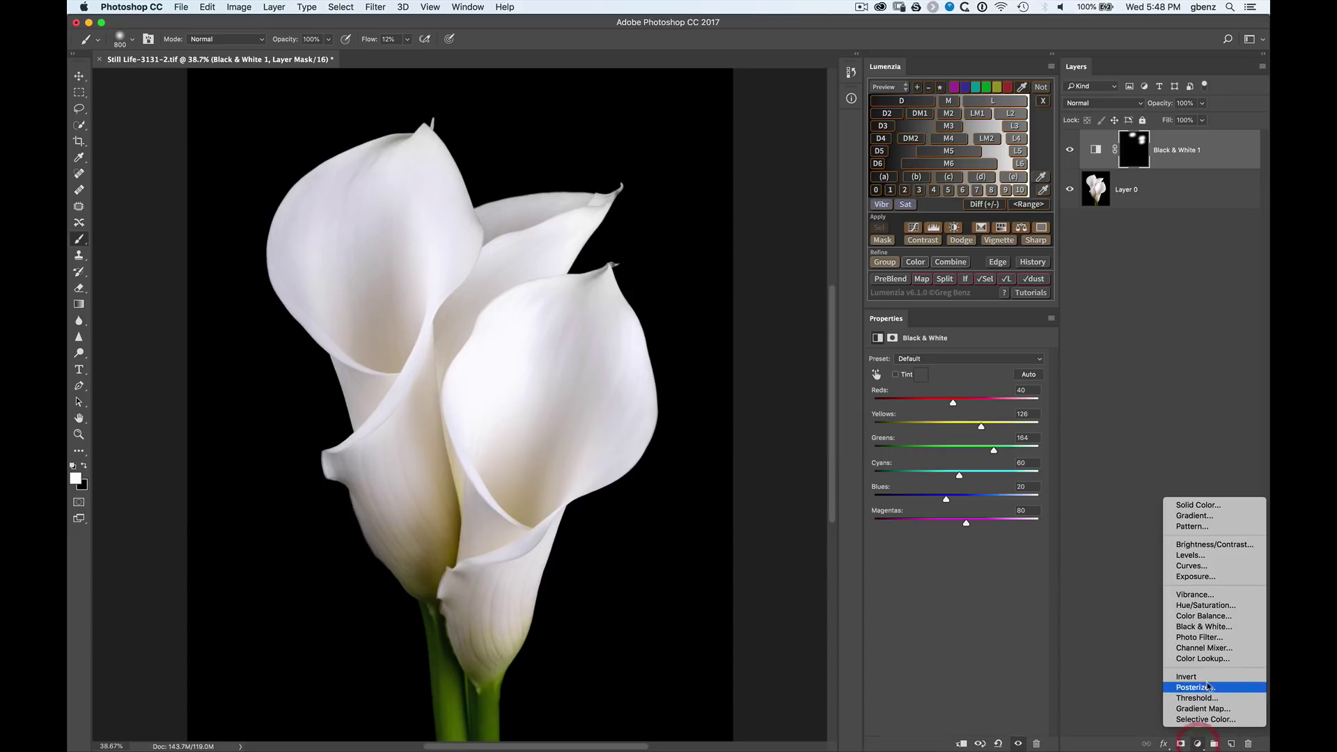
{"action": "left_click", "coordinate": [1209, 627]}
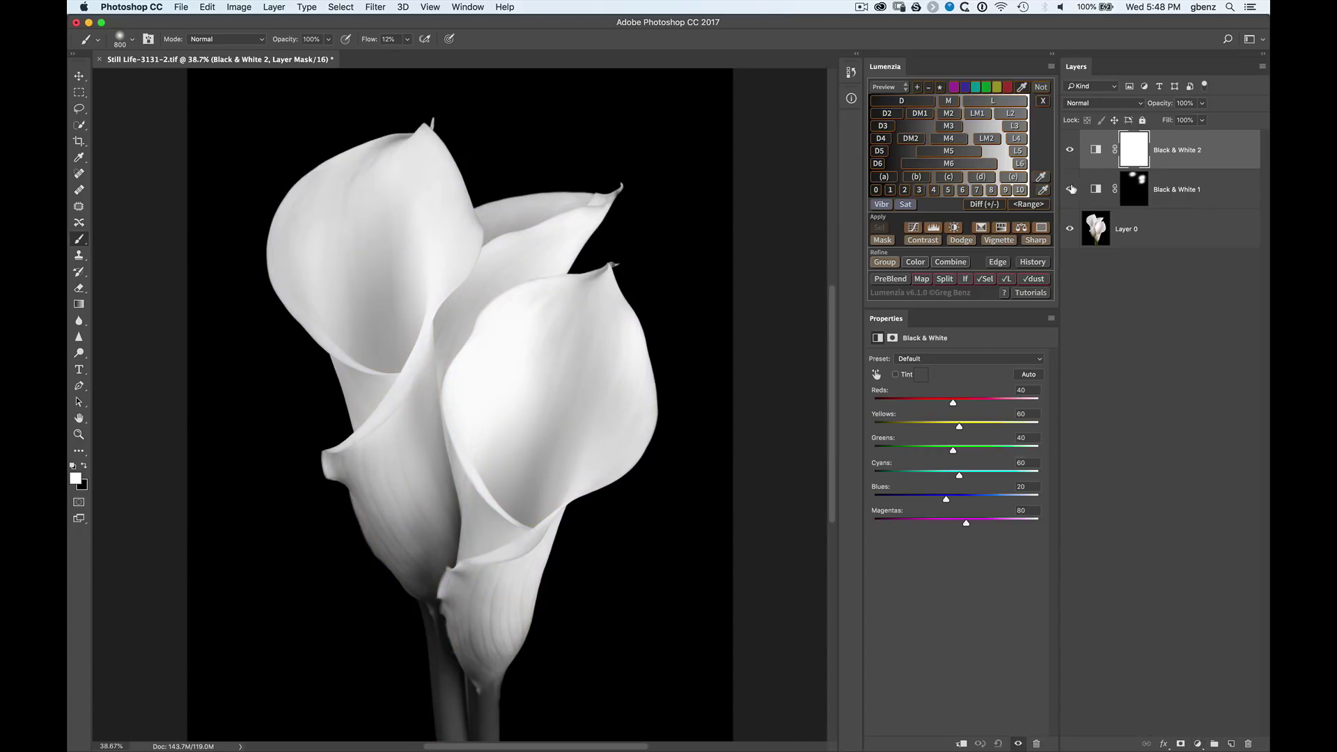
{"action": "left_click", "coordinate": [1069, 189]}
{"action": "left_click", "coordinate": [1070, 189]}
{"action": "left_click", "coordinate": [1070, 189]}
{"action": "left_click", "coordinate": [1070, 189]}
{"action": "left_click", "coordinate": [1071, 190]}
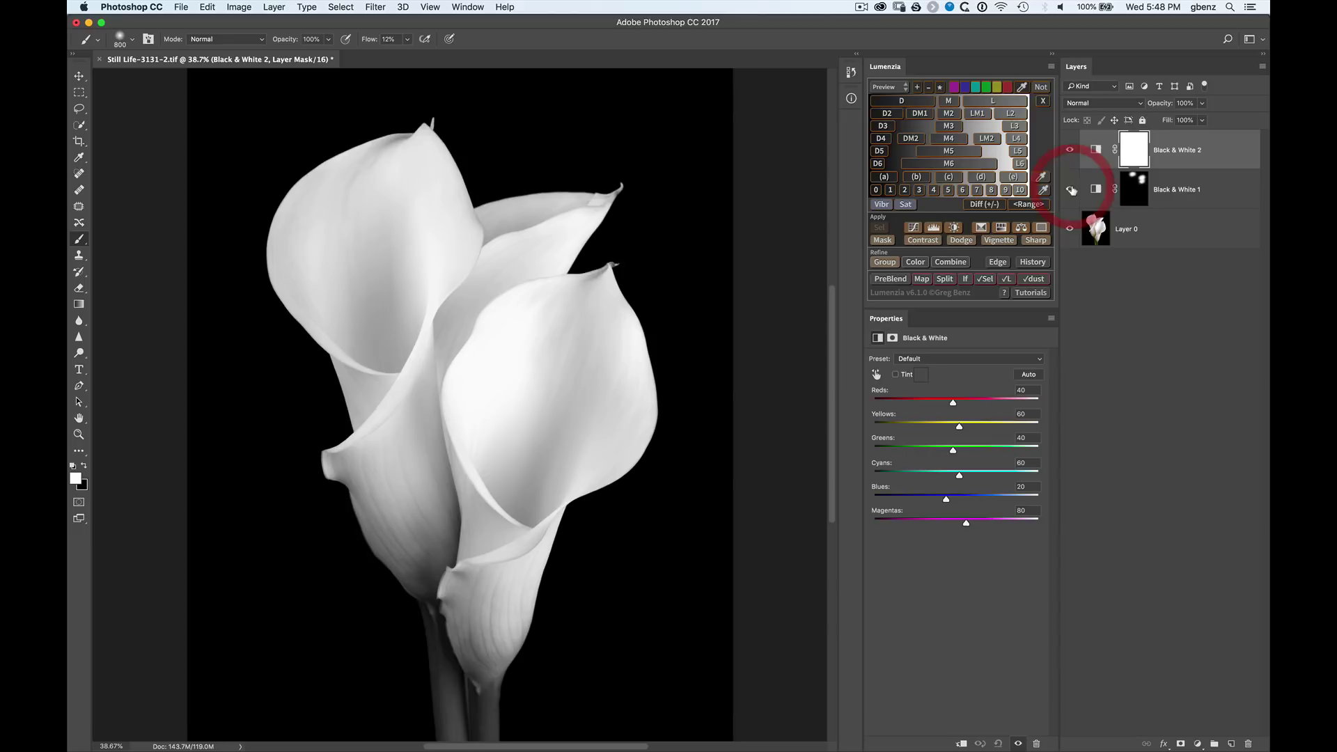
{"action": "left_click", "coordinate": [1072, 192]}
{"action": "left_click", "coordinate": [1070, 192]}
{"action": "left_click", "coordinate": [1070, 191]}
{"action": "left_click", "coordinate": [1069, 192]}
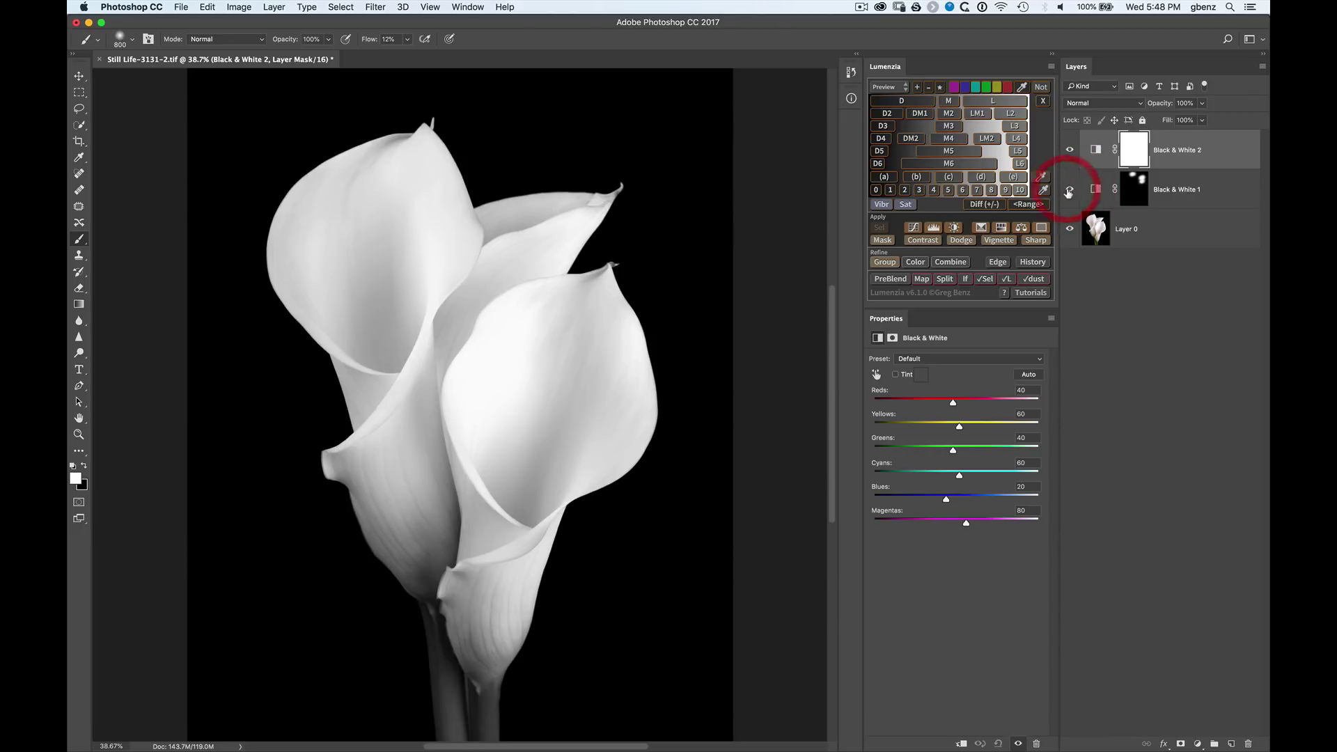
{"action": "left_click", "coordinate": [1067, 193]}
{"action": "left_click", "coordinate": [1067, 193]}
{"action": "left_click", "coordinate": [1068, 193]}
{"action": "left_click", "coordinate": [1067, 194]}
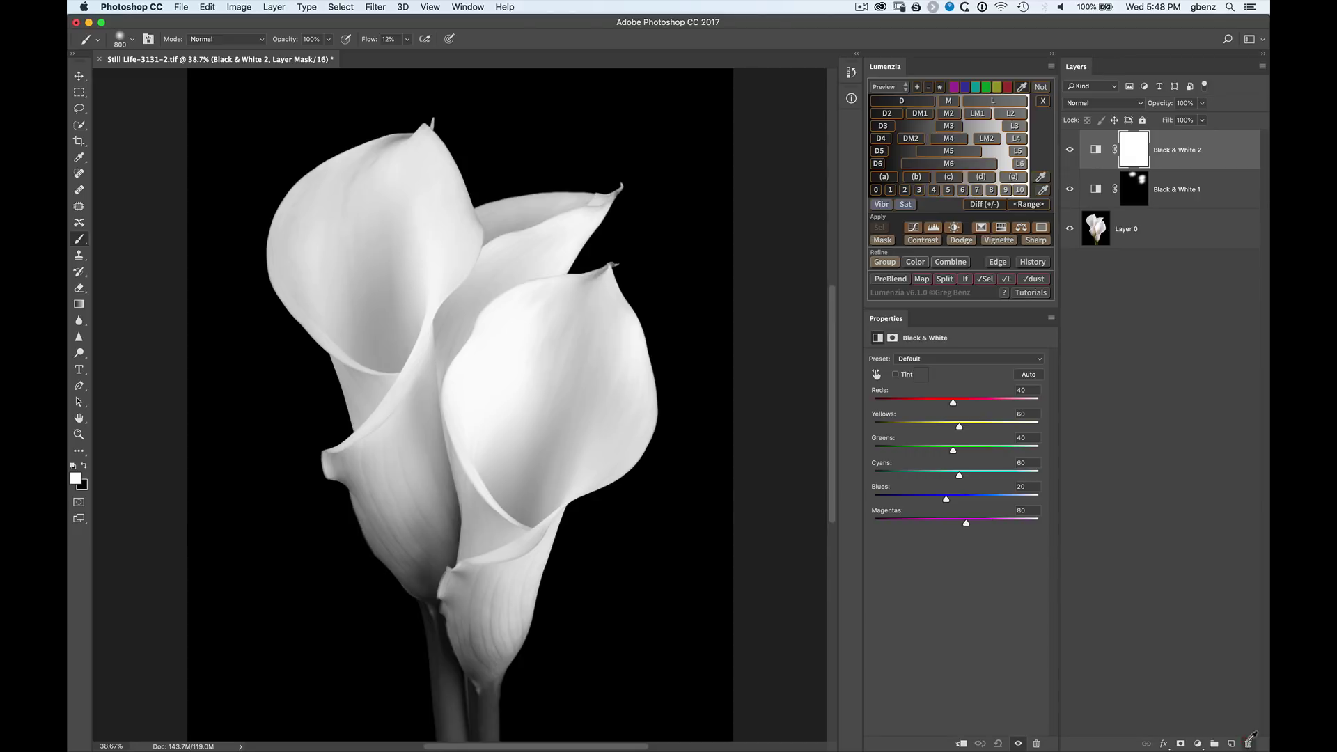
Delete Black & White 2's mask and lower Yellows to about 29 and Greens to 25
{"action": "left_click_drag", "start_coordinate": [1252, 735], "coordinate": [1248, 742]}
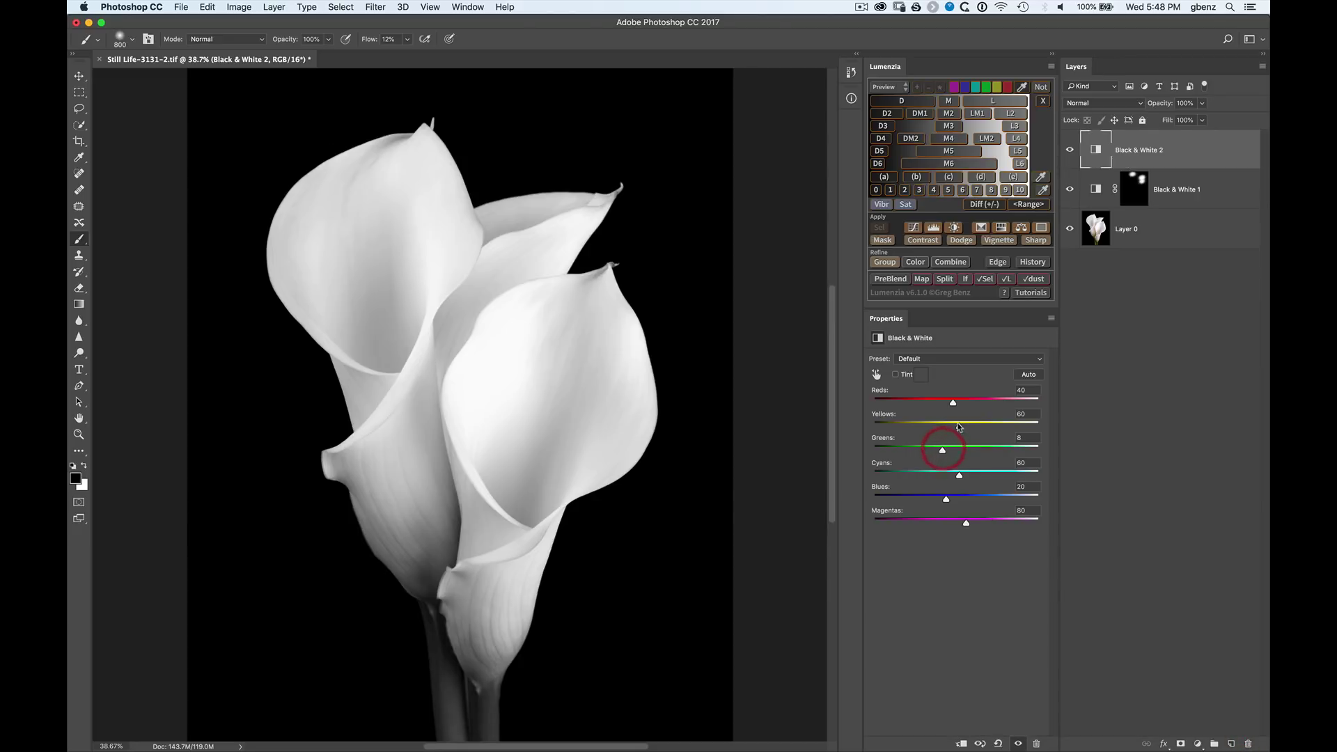
{"action": "left_click_drag", "start_coordinate": [958, 426], "coordinate": [948, 426]}
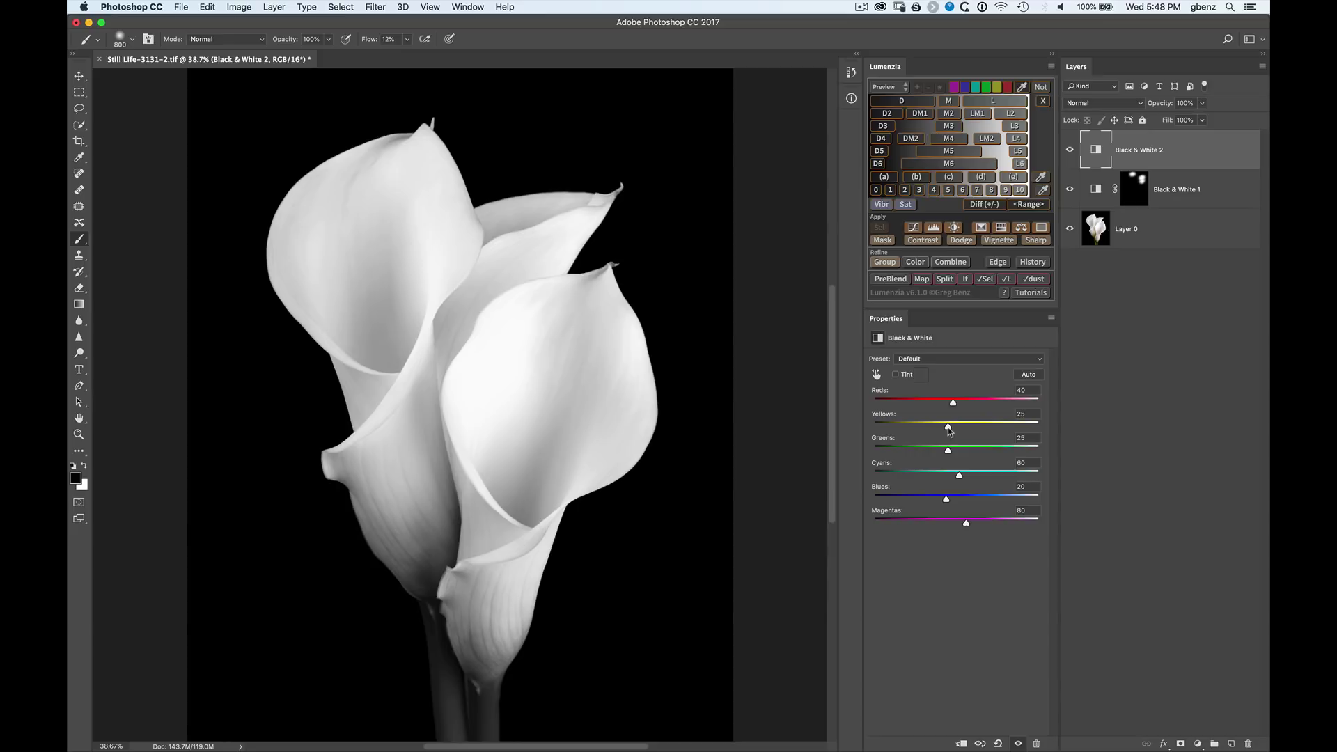
{"action": "left_click_drag", "start_coordinate": [946, 425], "coordinate": [949, 425]}
Group the photo and both Black & White layers and name the group 'BW'
{"action": "left_click", "coordinate": [1161, 236], "text": "shift"}
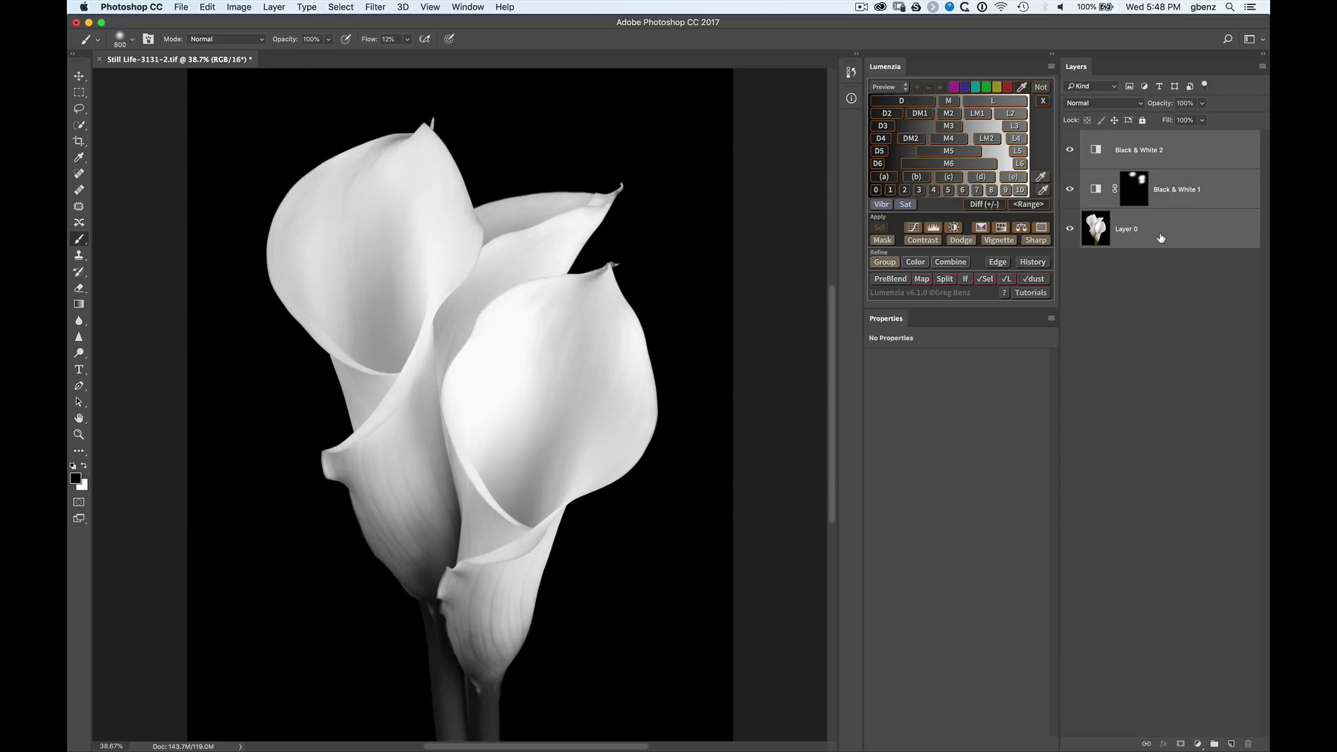
{"action": "key", "text": "super+g"}
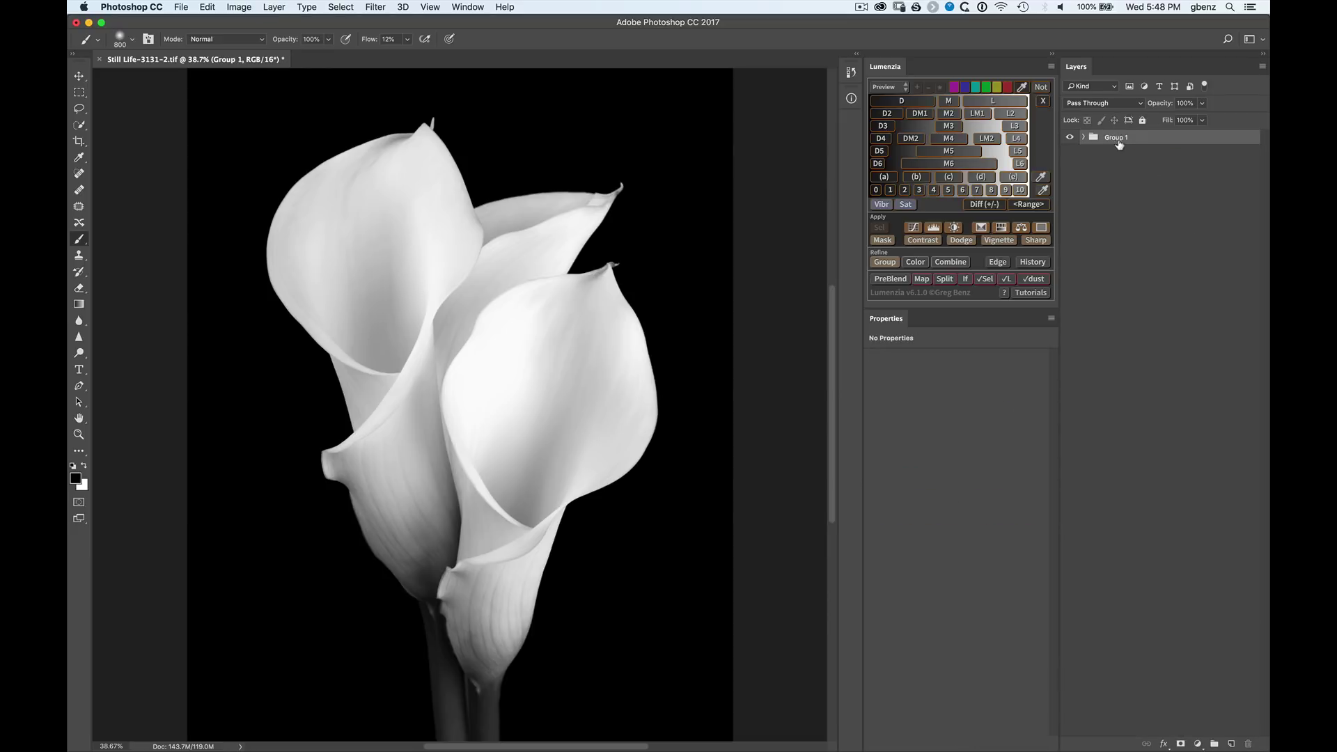
{"action": "double_click", "coordinate": [1116, 138]}
{"action": "type", "text": "BW"}
{"action": "key", "text": "Return"}
Add a Lumenzia L-masked Brightness/Contrast layer with Brightness set to -61
{"action": "left_click", "coordinate": [994, 101]}
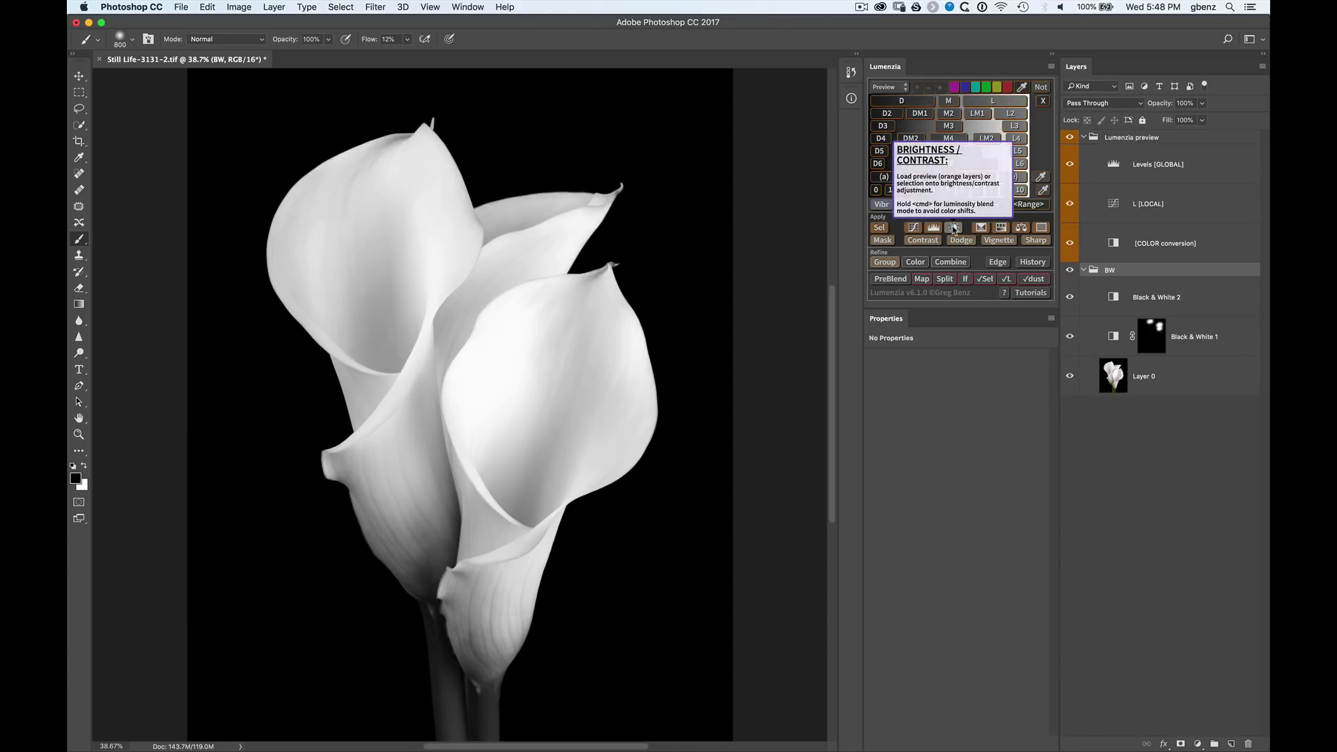
{"action": "left_click", "coordinate": [954, 228]}
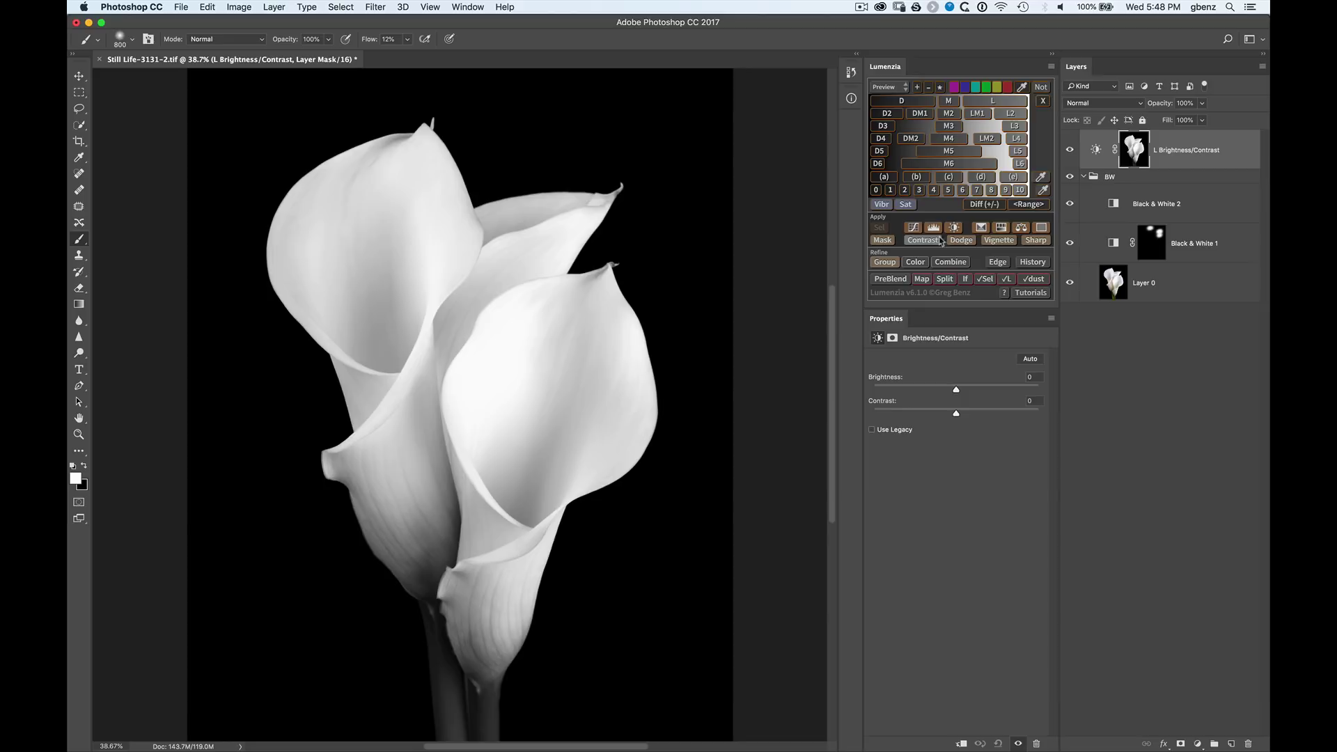
{"action": "left_click_drag", "start_coordinate": [953, 391], "coordinate": [936, 391]}
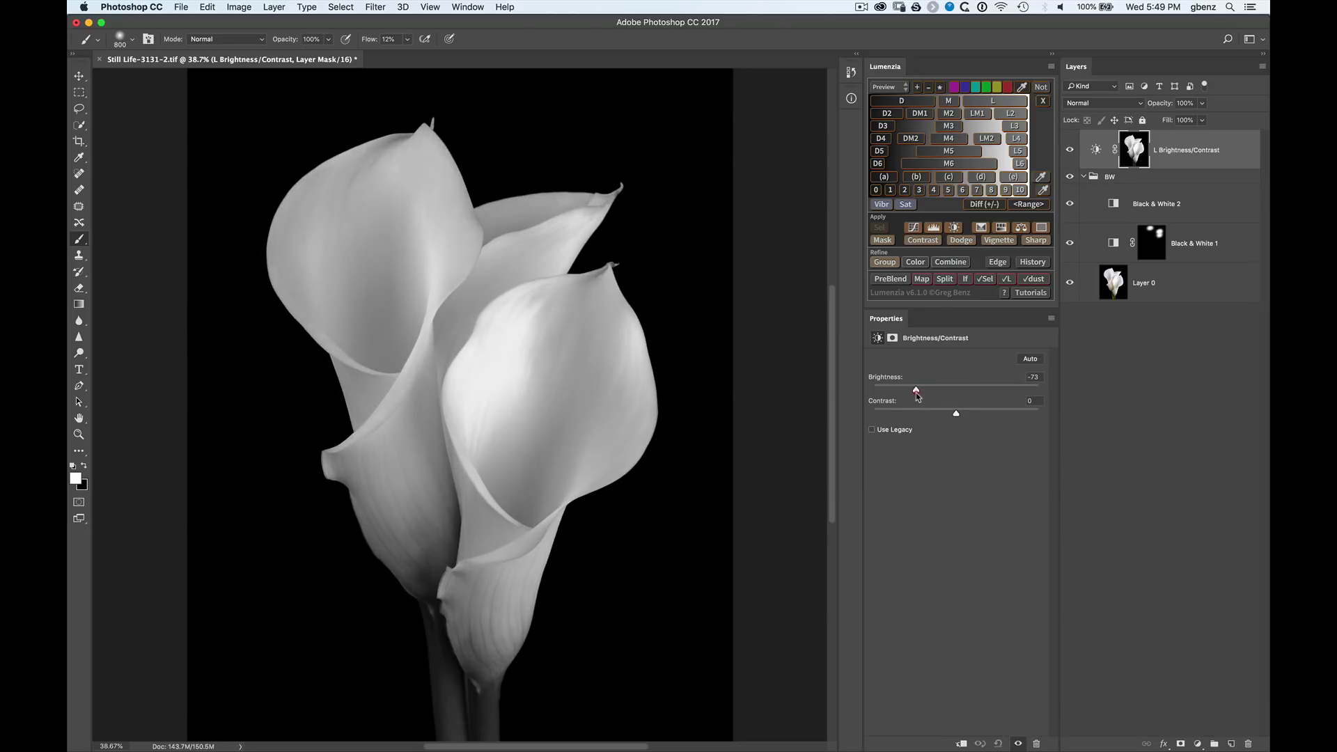
{"action": "left_click_drag", "start_coordinate": [919, 397], "coordinate": [923, 396]}
Lasso the bright centre of the front petal
{"action": "key", "text": "l"}
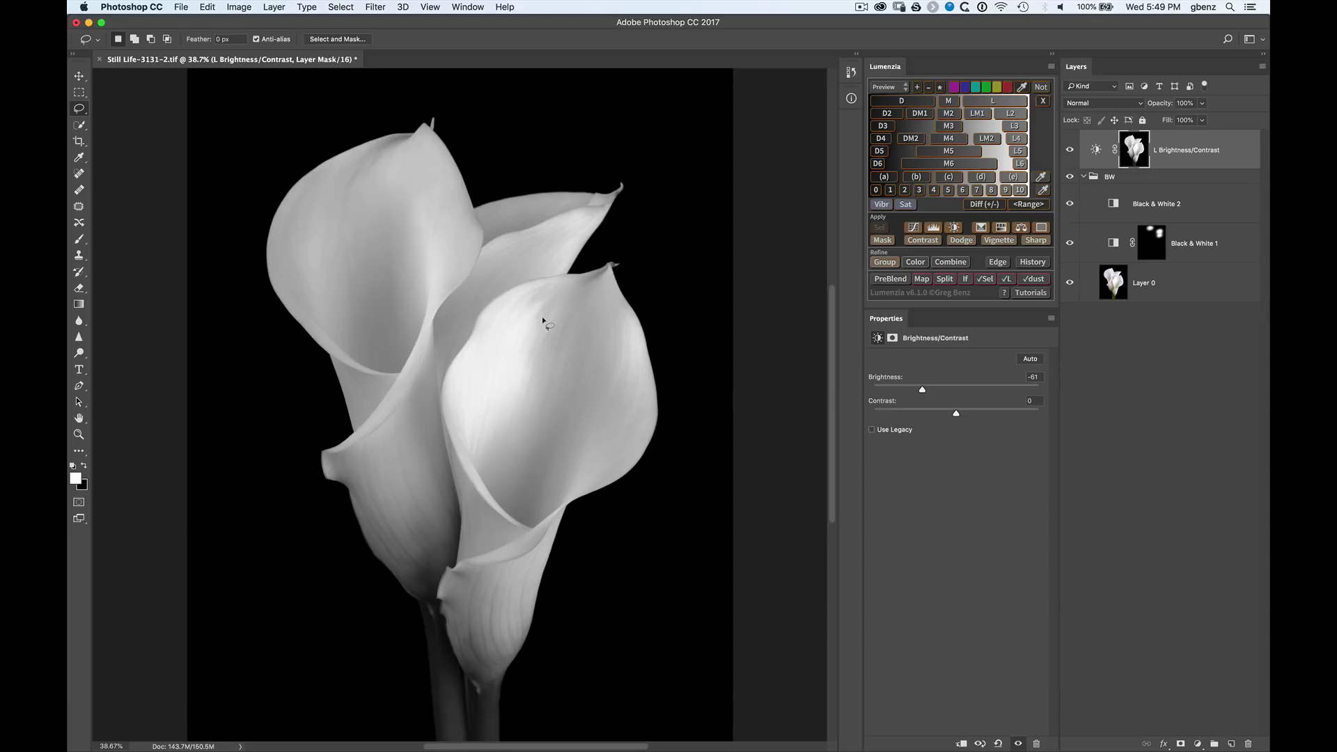
{"action": "mouse_move", "coordinate": [544, 294]}
{"action": "left_mouse_down"}
{"action": "mouse_move", "coordinate": [516, 300]}
{"action": "mouse_move", "coordinate": [474, 351]}
{"action": "mouse_move", "coordinate": [468, 437]}
{"action": "mouse_move", "coordinate": [492, 457]}
{"action": "left_mouse_up"}
{"action": "left_click_drag", "start_coordinate": [555, 374], "coordinate": [549, 296]}
Add an L3-masked Brightness/Contrast layer darkening the front petal's centre to -100
{"action": "left_click", "coordinate": [1021, 116]}
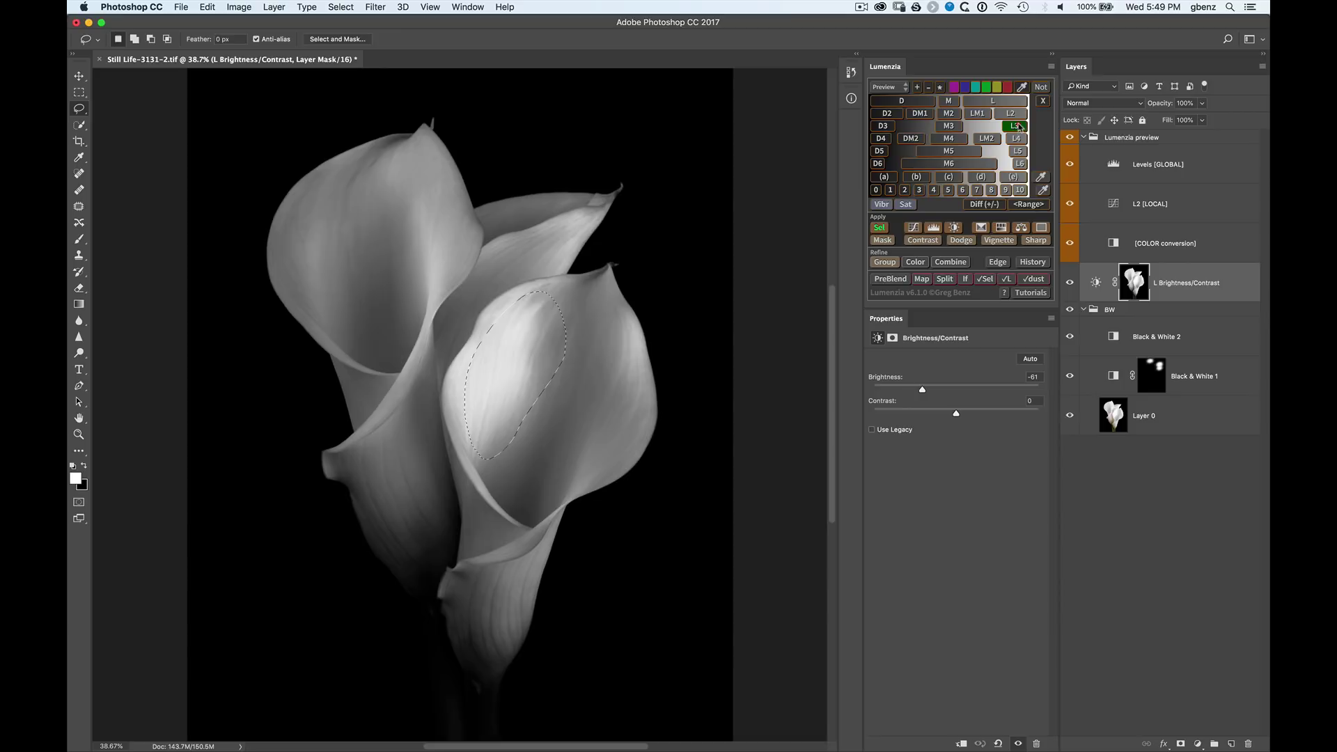
{"action": "left_click", "coordinate": [1025, 126]}
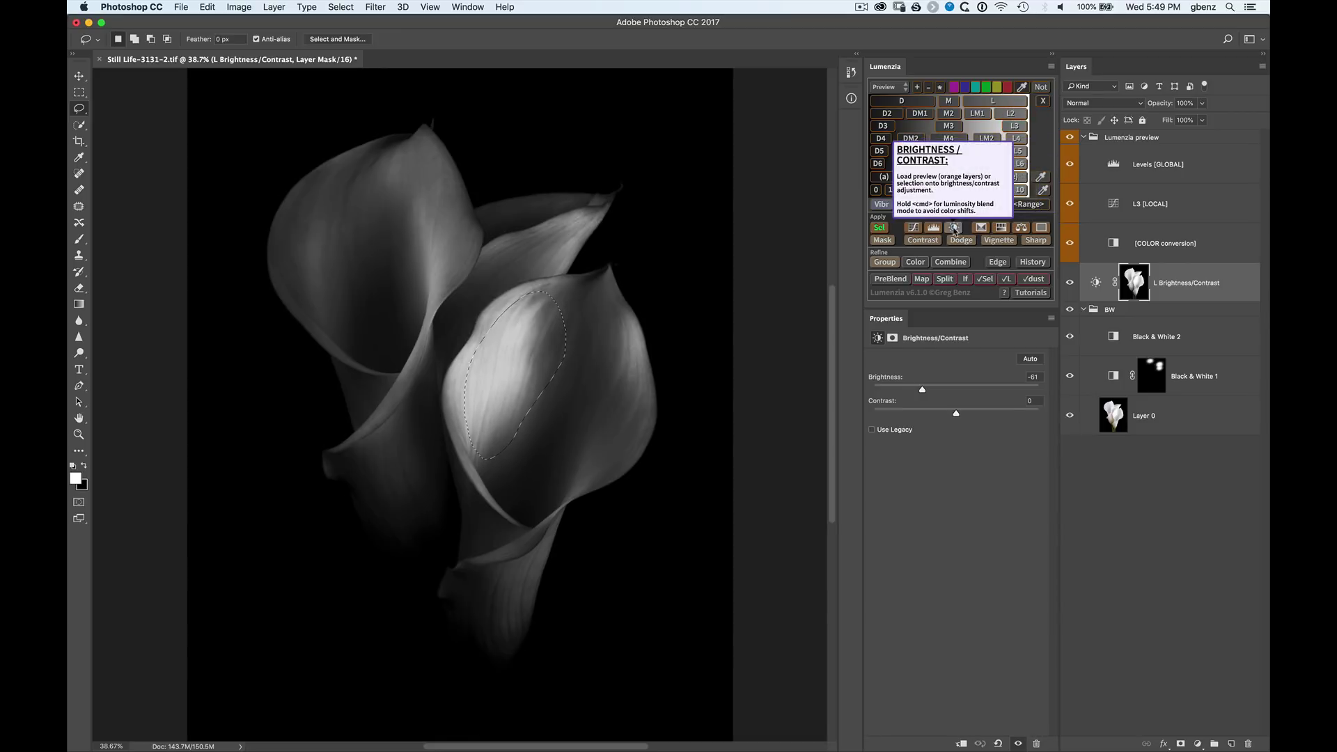
{"action": "left_click", "coordinate": [953, 227]}
{"action": "left_click_drag", "start_coordinate": [953, 395], "coordinate": [910, 401]}
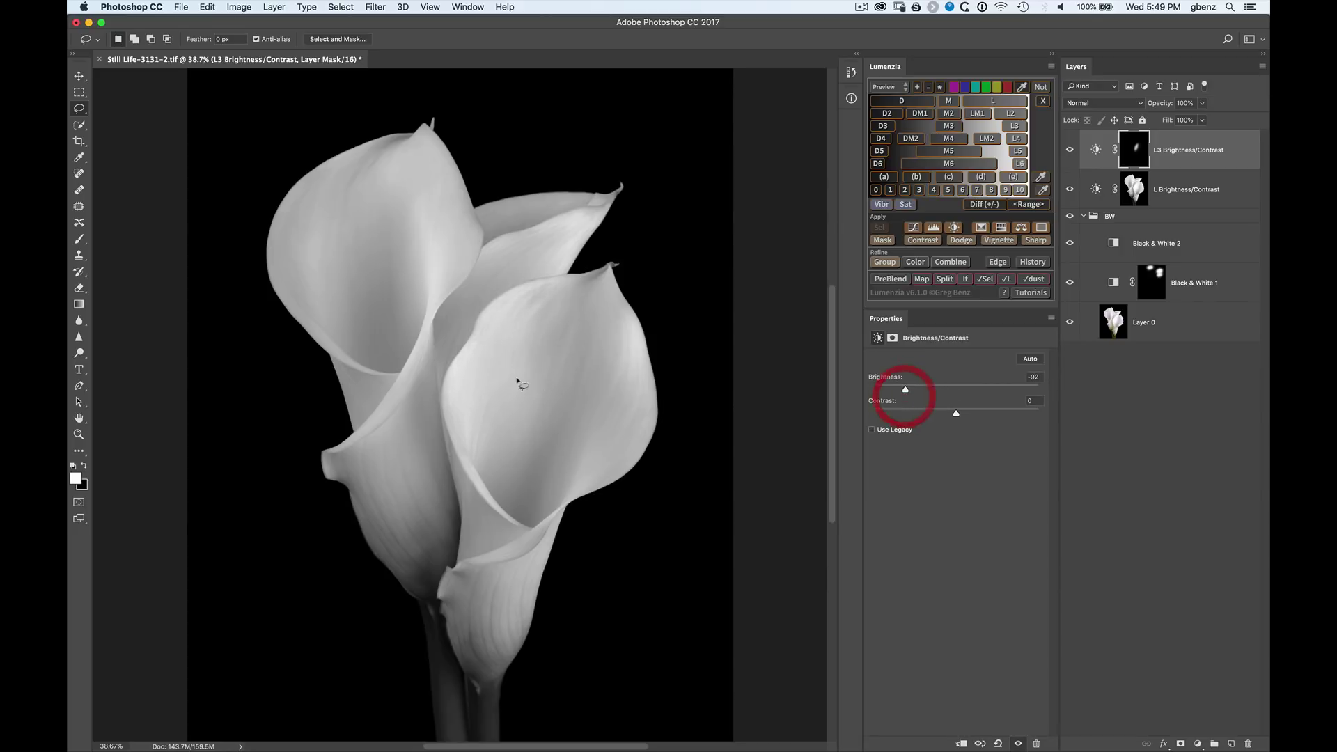
{"action": "left_click", "coordinate": [1068, 150]}
{"action": "left_click", "coordinate": [1068, 149]}
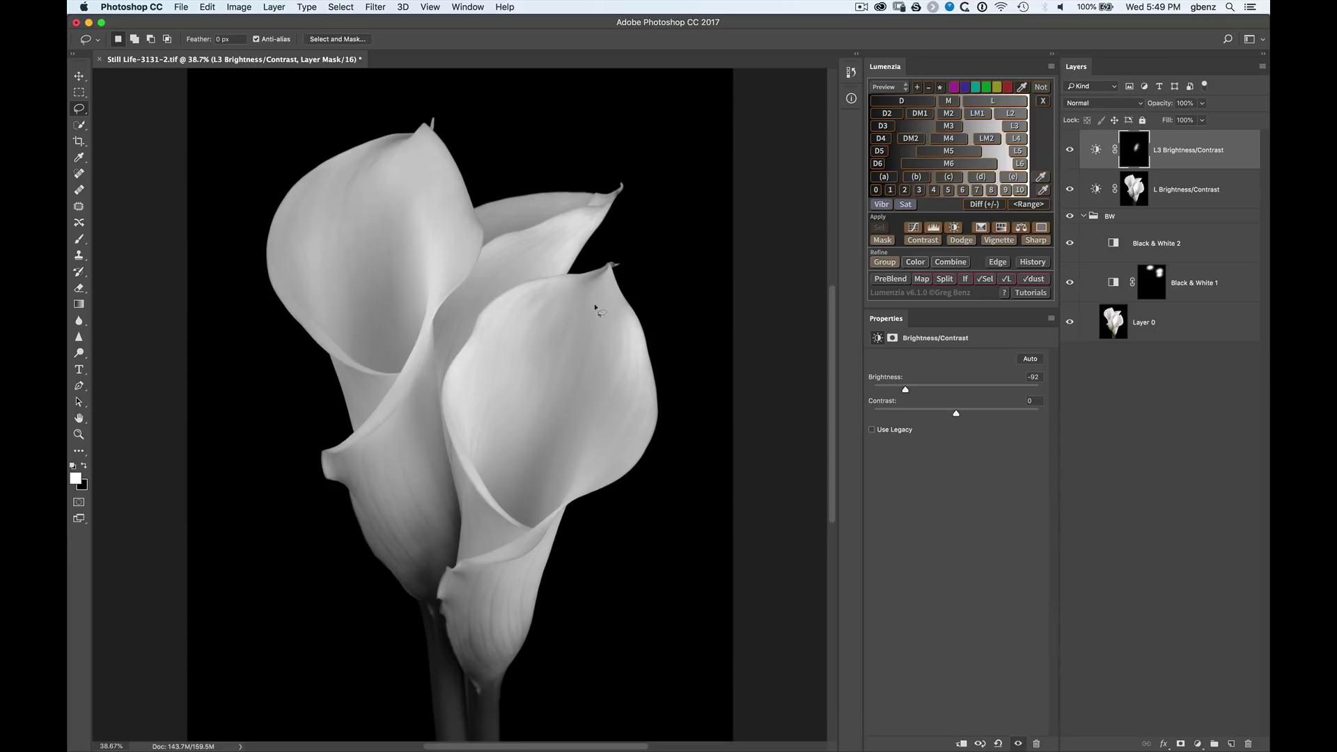
{"action": "left_click_drag", "start_coordinate": [906, 391], "coordinate": [900, 390]}
{"action": "left_click", "coordinate": [545, 304]}
Dismiss the selection warning, re-lasso the front petal's centre, and preview the L3 brights
{"action": "left_click", "coordinate": [490, 369]}
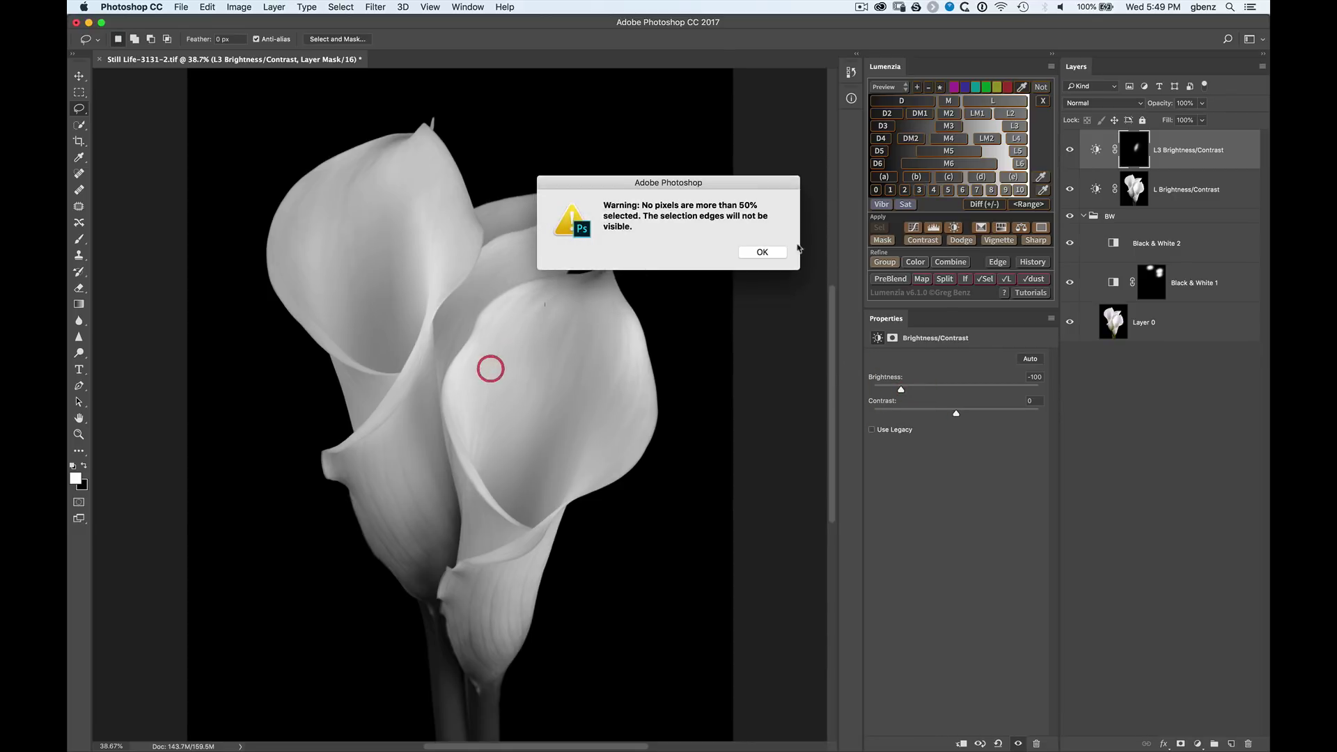
{"action": "left_click", "coordinate": [763, 252]}
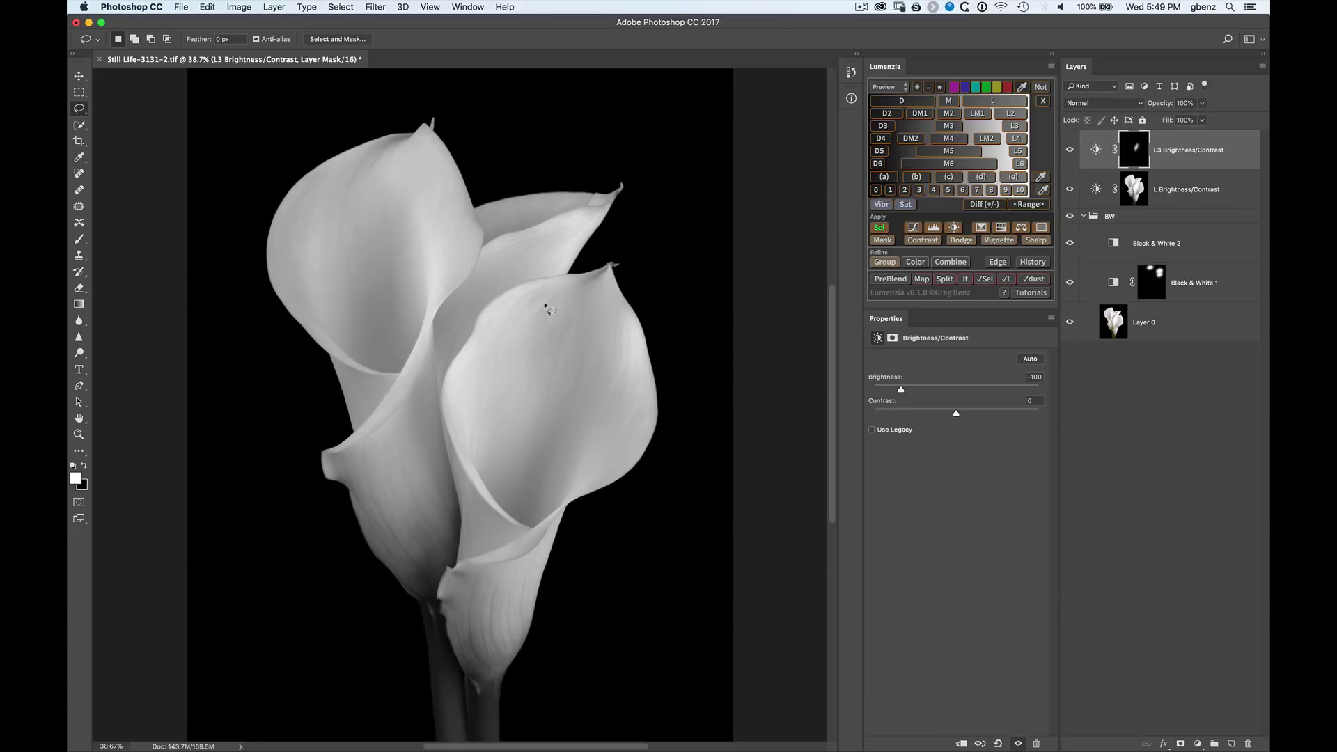
{"action": "left_click_drag", "start_coordinate": [548, 301], "coordinate": [478, 418]}
{"action": "left_click_drag", "start_coordinate": [518, 452], "coordinate": [548, 301]}
{"action": "left_click", "coordinate": [1016, 140]}
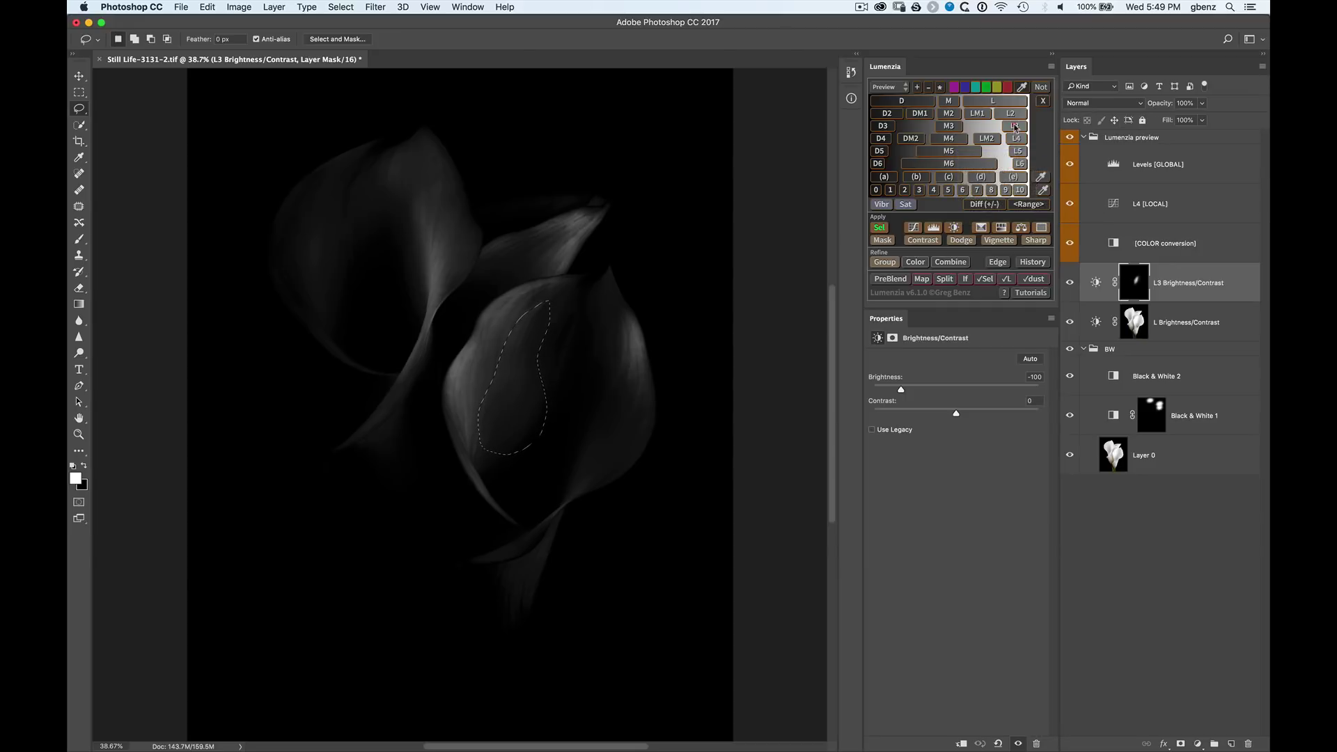
{"action": "left_click", "coordinate": [1015, 126]}
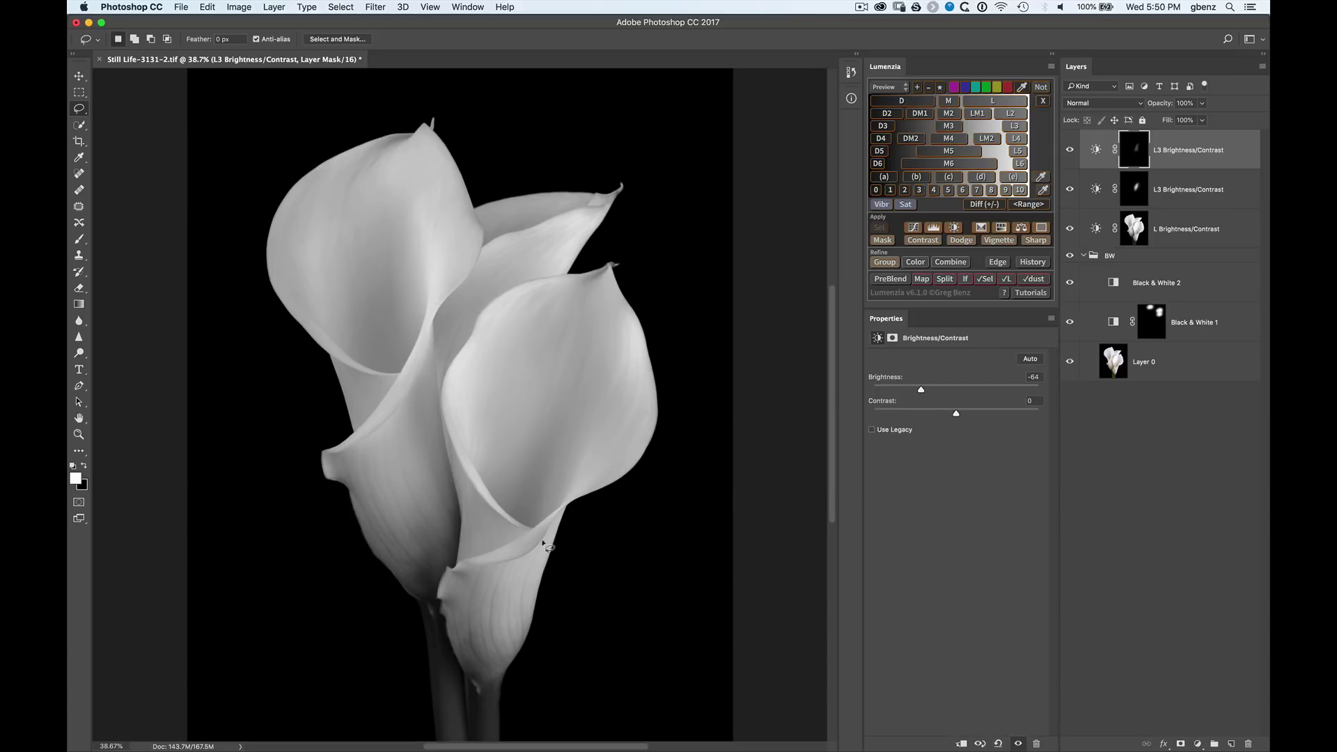
Add a Lumenzia Contrast curves layer for an area along the flower's edge and adjust its opacity
{"action": "mouse_move", "coordinate": [555, 538]}
{"action": "left_mouse_down"}
{"action": "mouse_move", "coordinate": [460, 584]}
{"action": "mouse_move", "coordinate": [455, 667]}
{"action": "mouse_move", "coordinate": [472, 691]}
{"action": "mouse_move", "coordinate": [515, 675]}
{"action": "mouse_move", "coordinate": [558, 550]}
{"action": "left_mouse_up"}
{"action": "left_click", "coordinate": [923, 241]}
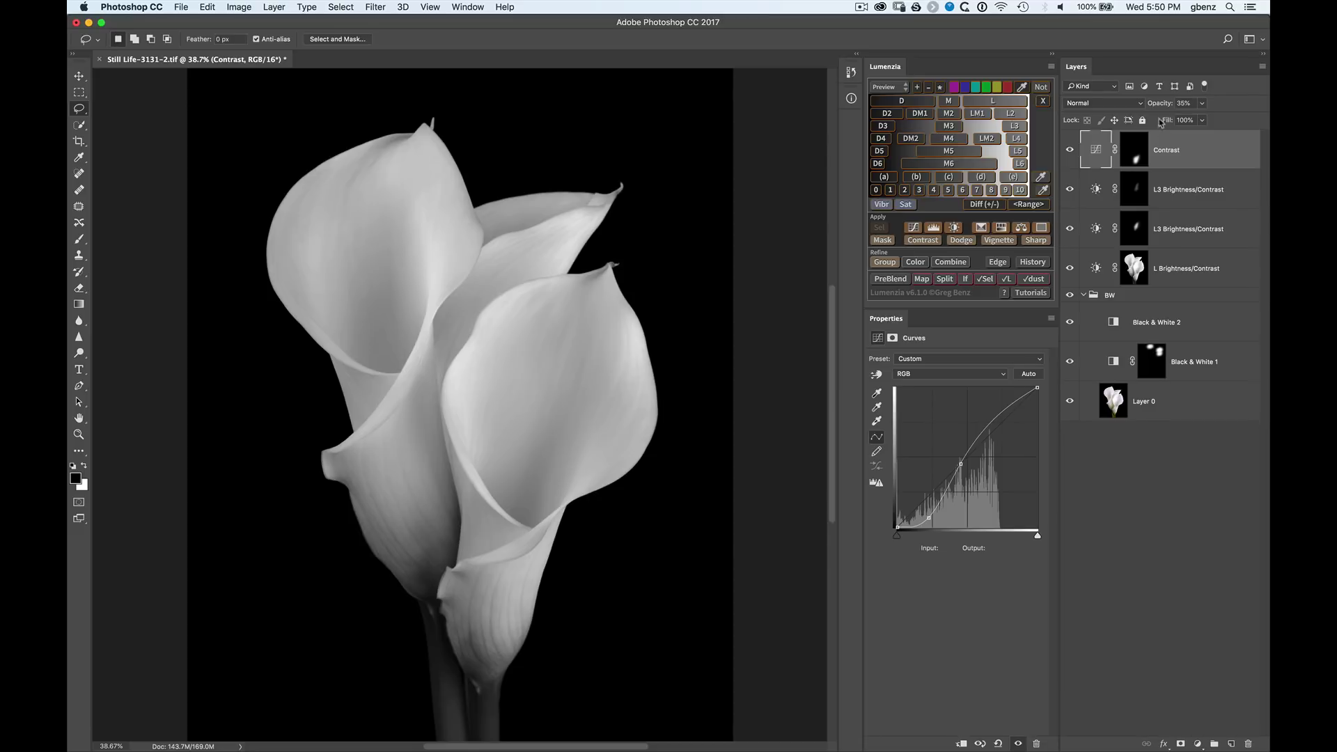
{"action": "left_click_drag", "start_coordinate": [1160, 106], "coordinate": [1163, 105]}
{"action": "left_click", "coordinate": [1194, 111]}
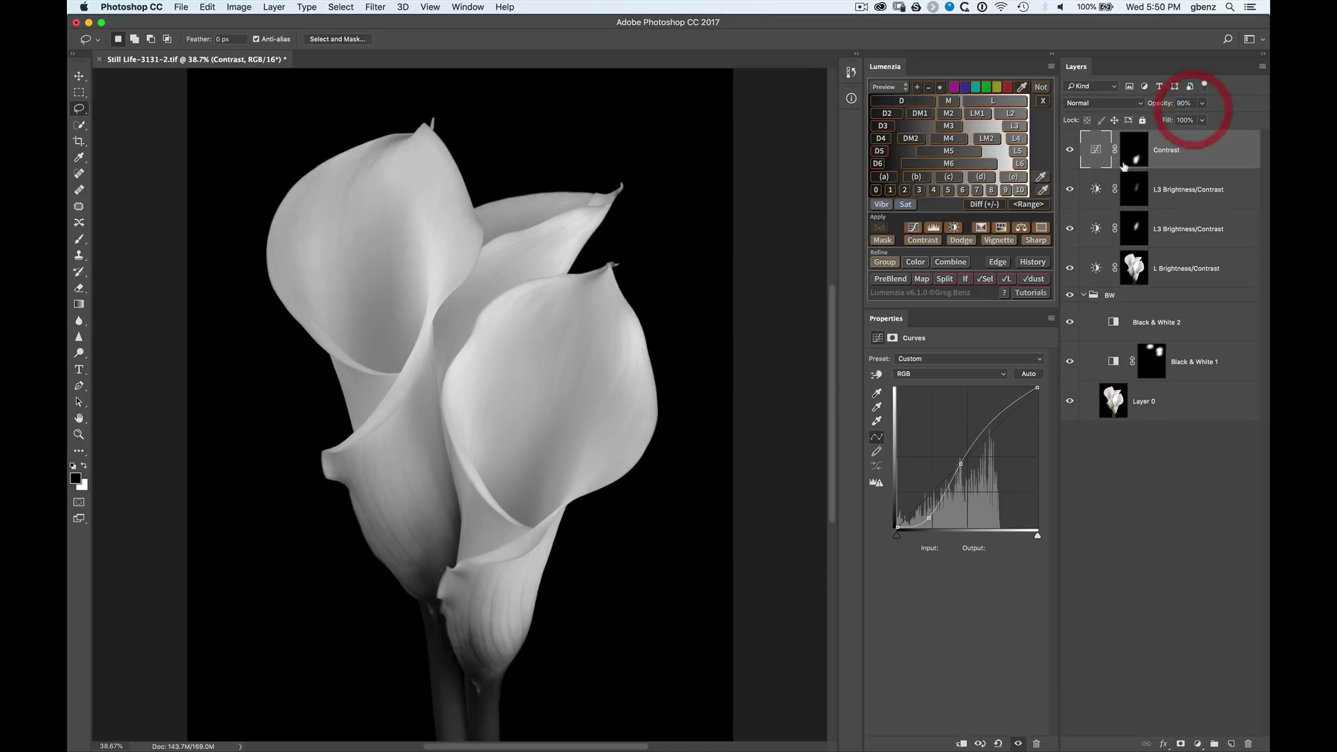
{"action": "left_click", "coordinate": [1070, 149]}
{"action": "left_click", "coordinate": [1070, 150]}
{"action": "left_click", "coordinate": [1070, 150]}
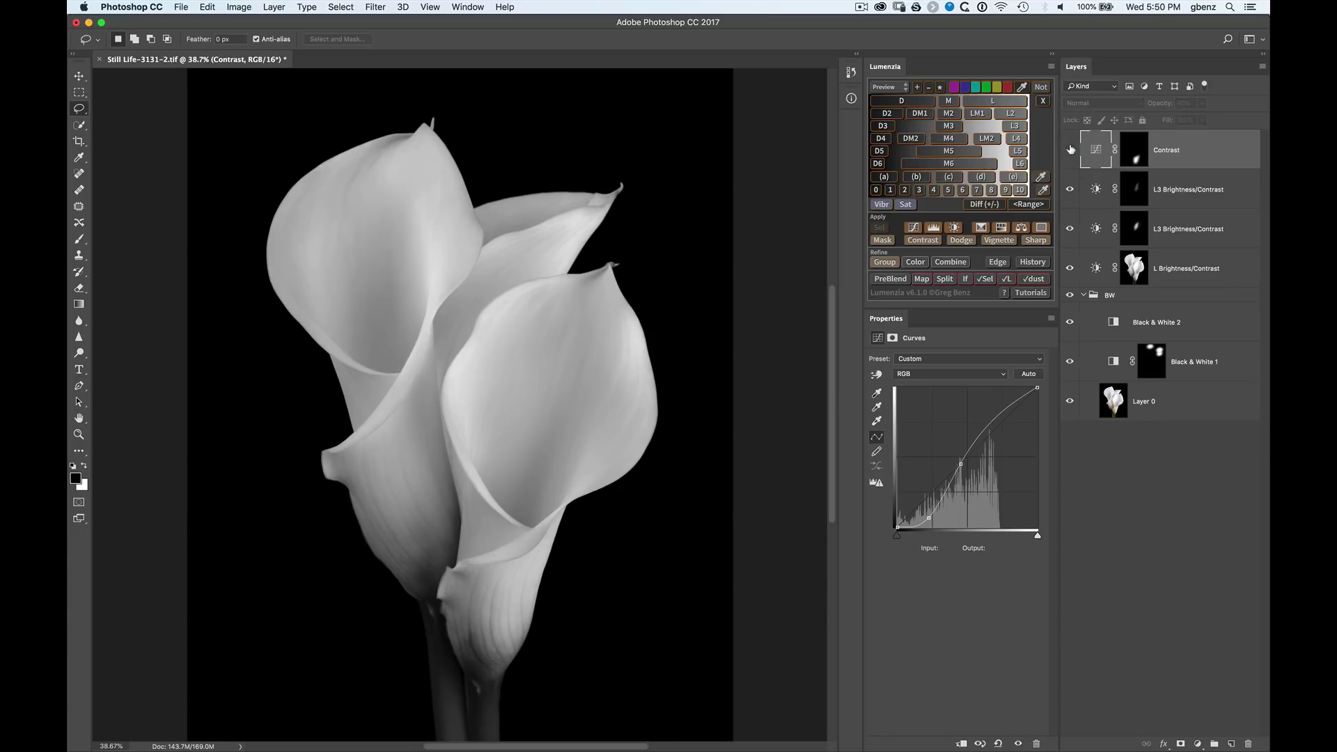
{"action": "left_click", "coordinate": [1070, 149]}
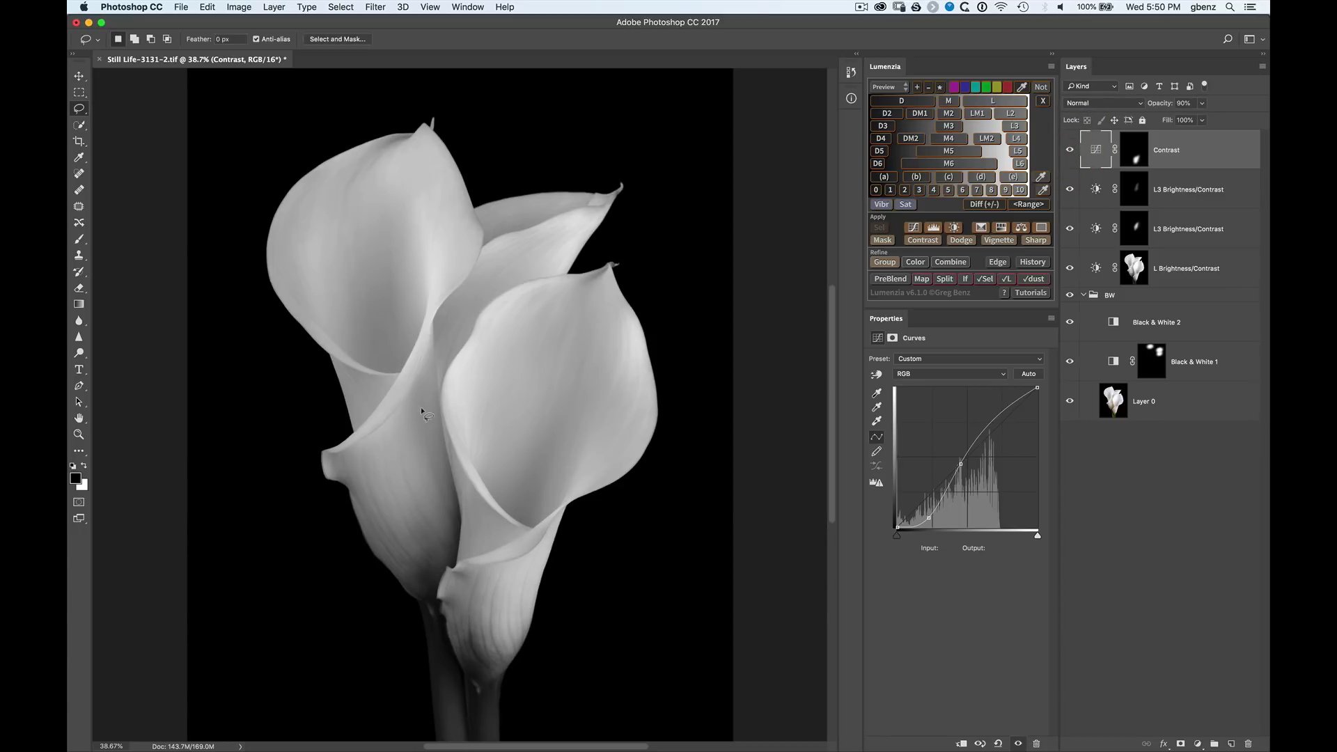
Add Contrast curves layers masked to the left petal and the stem, raising each one's opacity
{"action": "mouse_move", "coordinate": [408, 401]}
{"action": "left_mouse_down"}
{"action": "mouse_move", "coordinate": [349, 487]}
{"action": "mouse_move", "coordinate": [392, 588]}
{"action": "mouse_move", "coordinate": [423, 602]}
{"action": "mouse_move", "coordinate": [453, 529]}
{"action": "mouse_move", "coordinate": [432, 376]}
{"action": "left_mouse_up"}
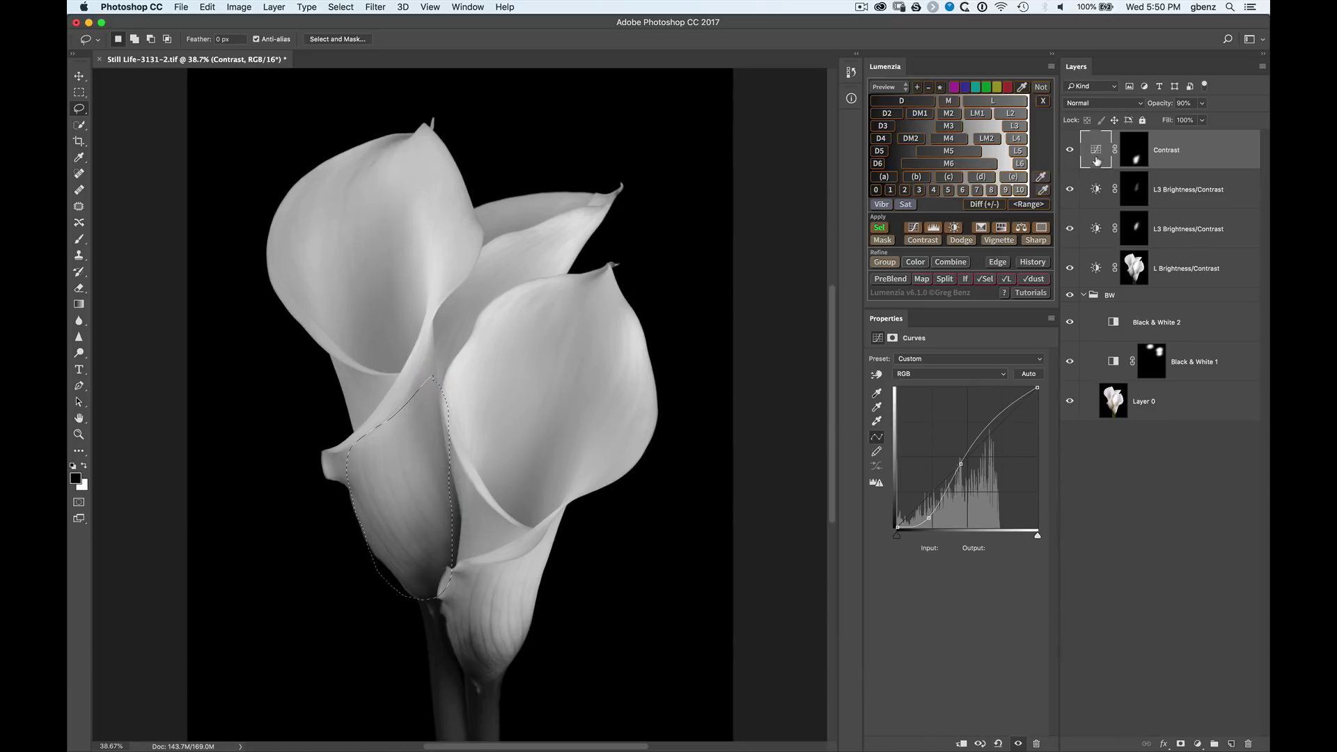
{"action": "left_click", "coordinate": [942, 238]}
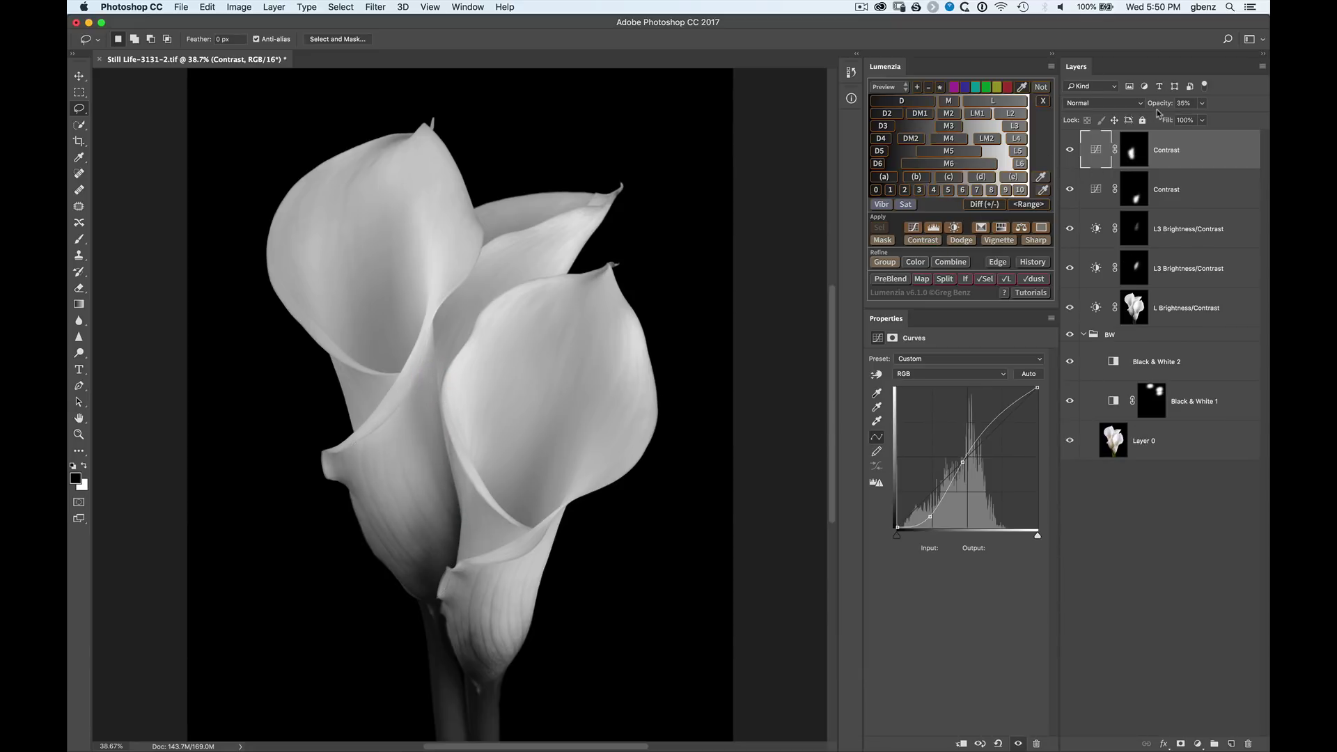
{"action": "mouse_move", "coordinate": [1156, 105]}
{"action": "left_mouse_down"}
{"action": "mouse_move", "coordinate": [1186, 110]}
{"action": "mouse_move", "coordinate": [1164, 112]}
{"action": "left_mouse_up"}
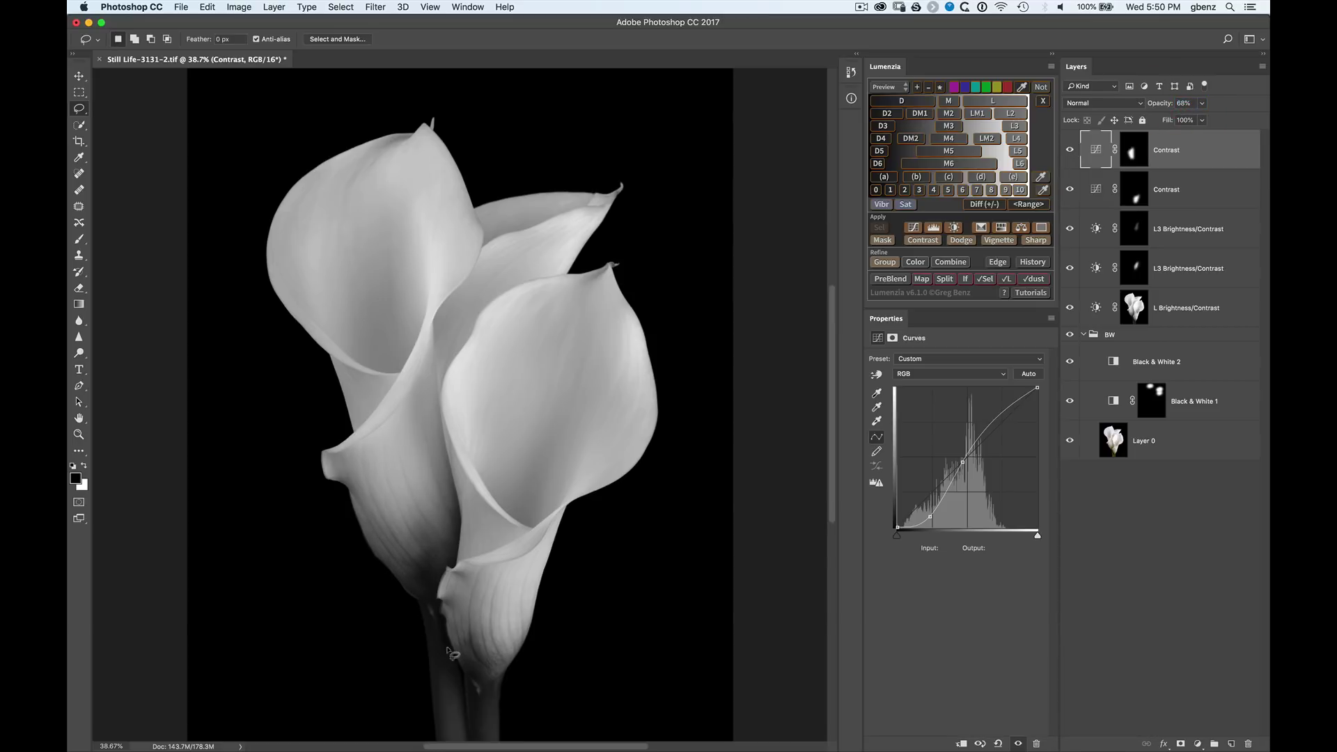
{"action": "mouse_move", "coordinate": [453, 648]}
{"action": "left_mouse_down"}
{"action": "mouse_move", "coordinate": [432, 711]}
{"action": "mouse_move", "coordinate": [440, 749]}
{"action": "mouse_move", "coordinate": [500, 750]}
{"action": "mouse_move", "coordinate": [521, 722]}
{"action": "mouse_move", "coordinate": [452, 647]}
{"action": "left_mouse_up"}
{"action": "left_click", "coordinate": [933, 240]}
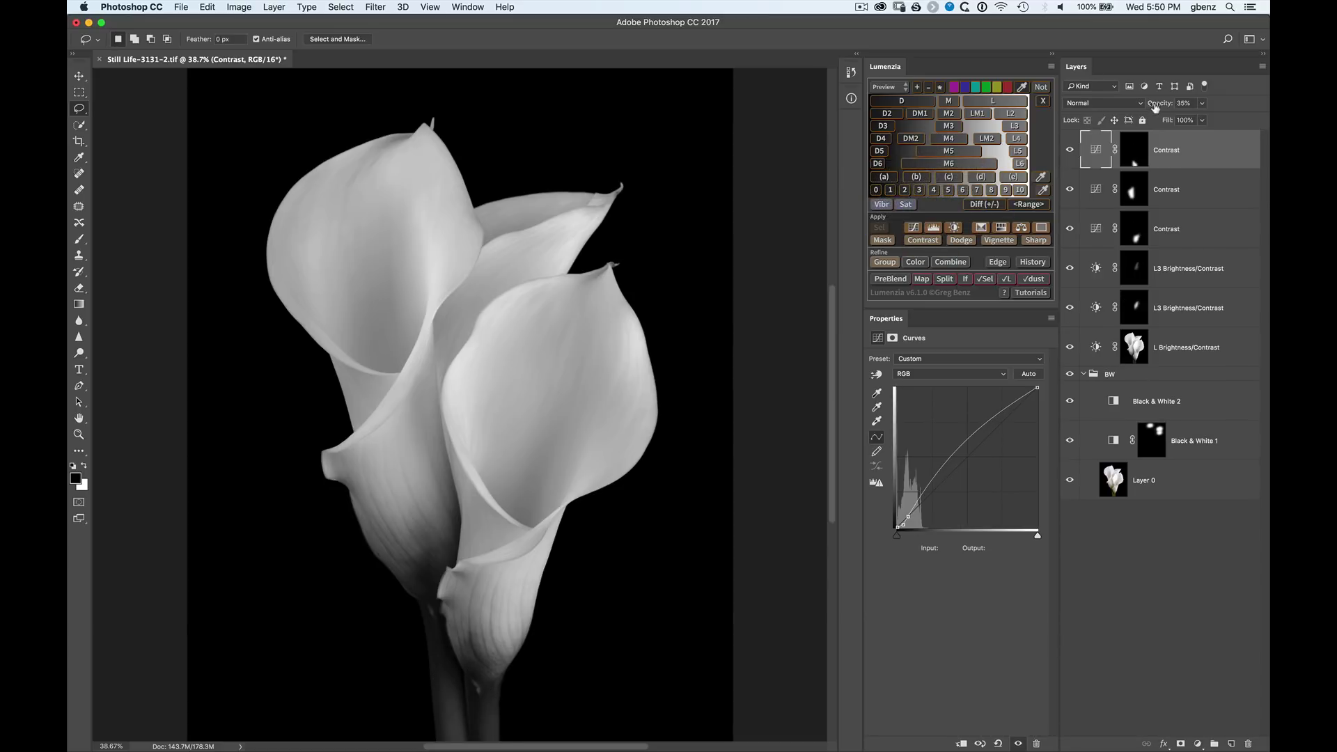
{"action": "left_click_drag", "start_coordinate": [1154, 105], "coordinate": [1173, 130]}
Replace the stem Contrast layer with a stem-masked Brightness/Contrast layer at brightness 26, contrast 47
{"action": "left_click", "coordinate": [1249, 742]}
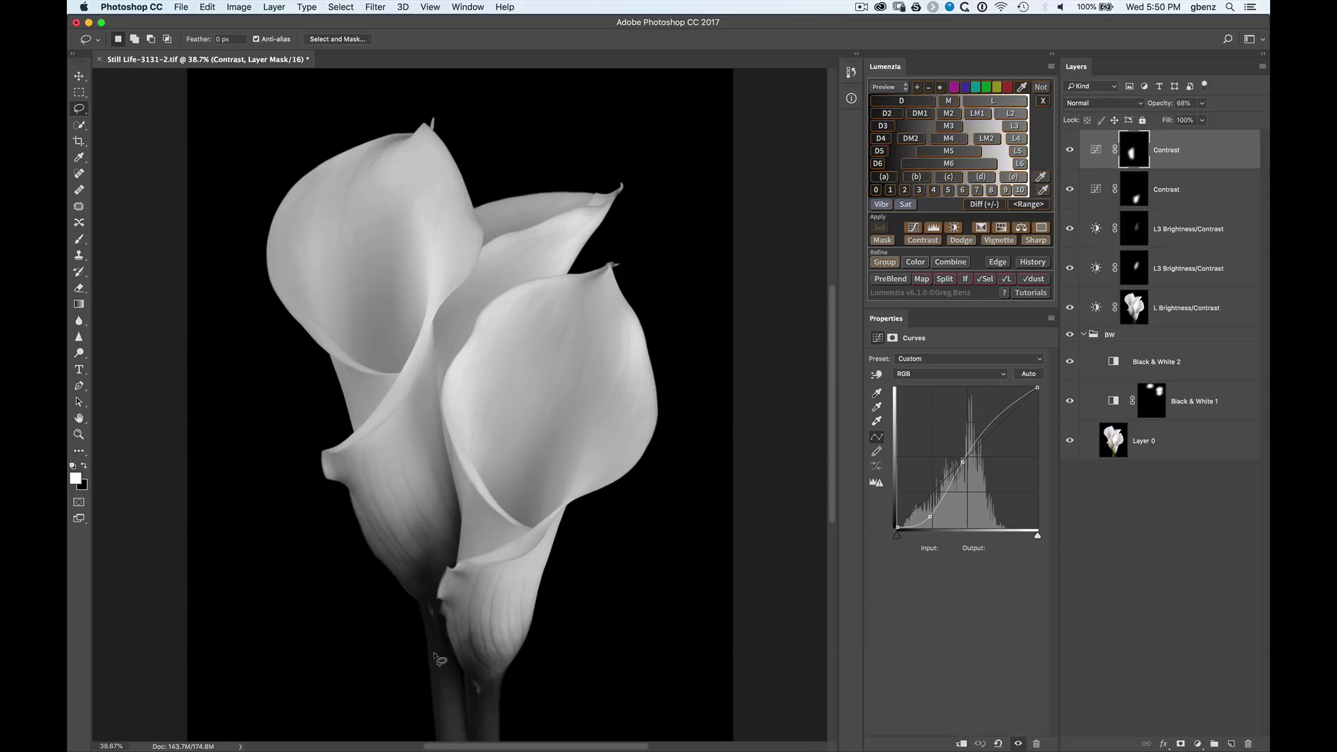
{"action": "mouse_move", "coordinate": [446, 641]}
{"action": "left_mouse_down"}
{"action": "mouse_move", "coordinate": [419, 676]}
{"action": "mouse_move", "coordinate": [429, 748]}
{"action": "mouse_move", "coordinate": [502, 745]}
{"action": "mouse_move", "coordinate": [500, 693]}
{"action": "mouse_move", "coordinate": [445, 642]}
{"action": "left_mouse_up"}
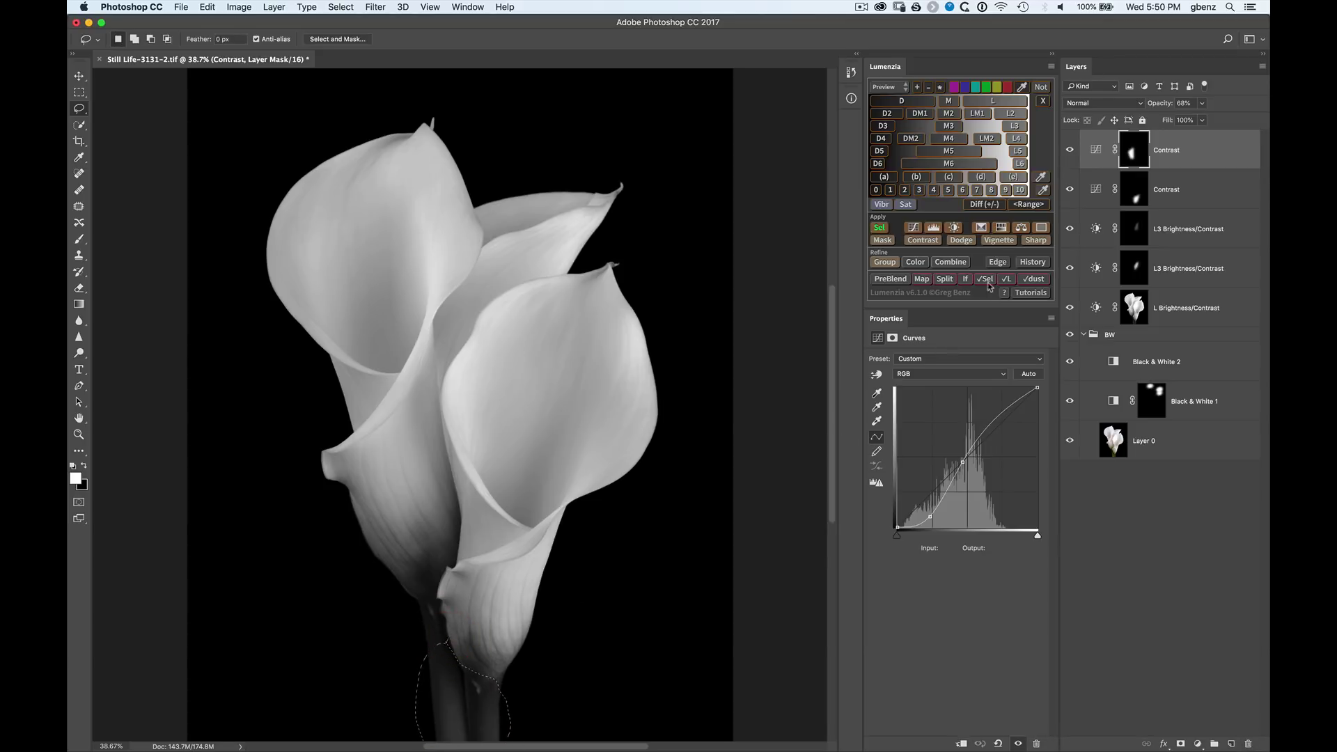
{"action": "left_click", "coordinate": [963, 229]}
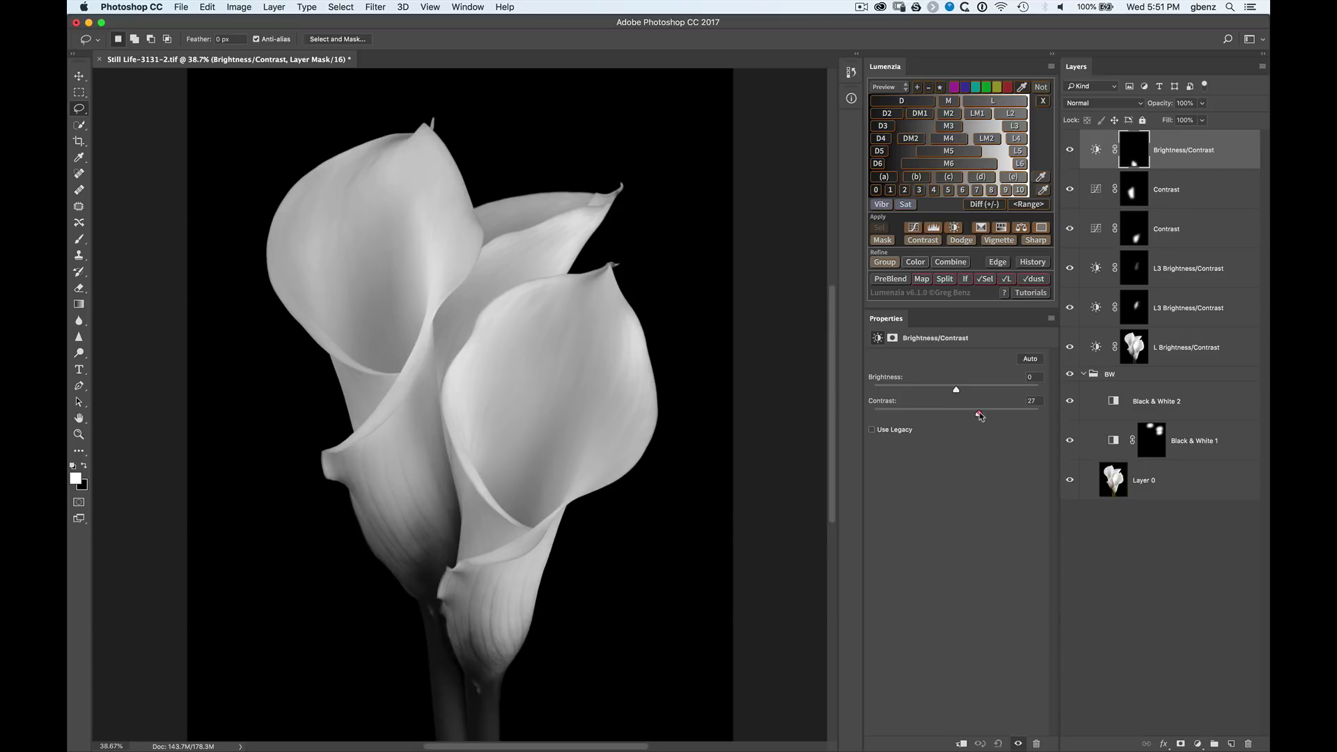
{"action": "left_click_drag", "start_coordinate": [993, 416], "coordinate": [1005, 416]}
{"action": "left_click", "coordinate": [1069, 151]}
{"action": "left_click", "coordinate": [1069, 151]}
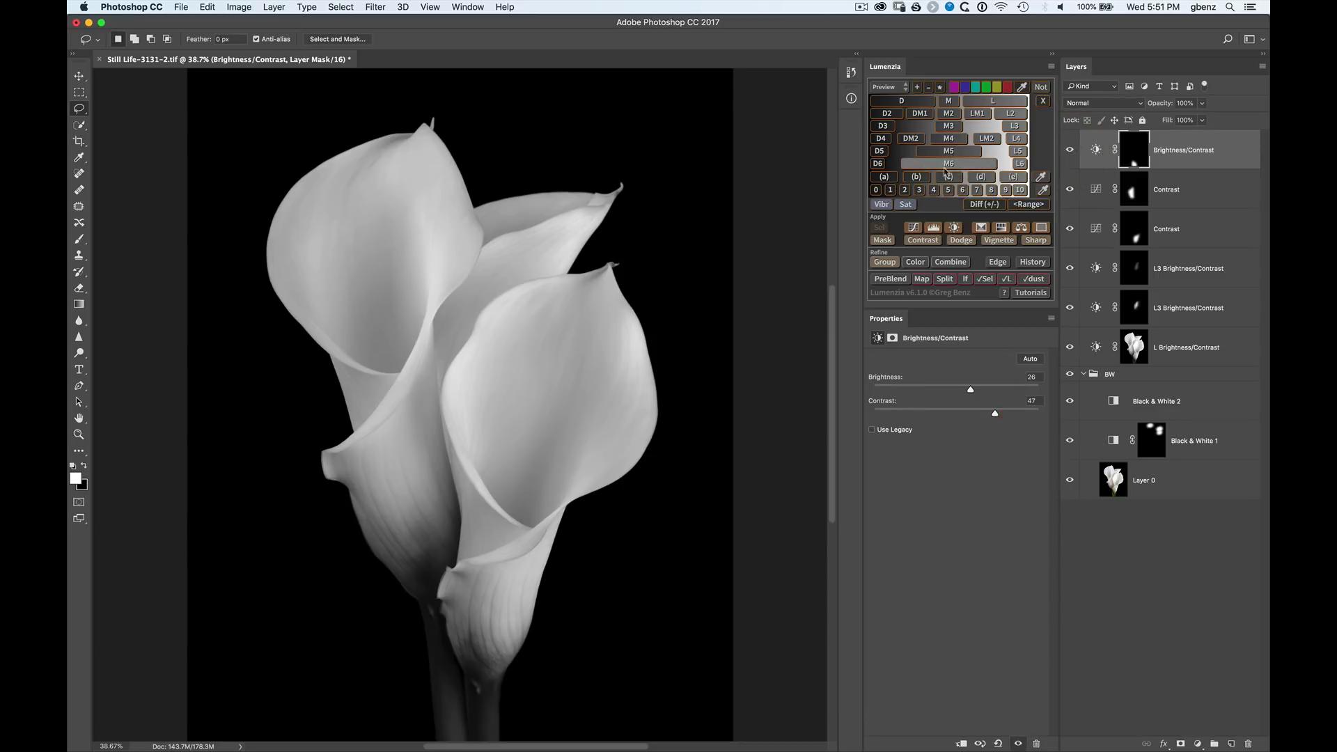
{"action": "mouse_move", "coordinate": [429, 146]}
{"action": "left_mouse_down"}
{"action": "mouse_move", "coordinate": [417, 133]}
{"action": "mouse_move", "coordinate": [352, 162]}
{"action": "mouse_move", "coordinate": [283, 224]}
{"action": "mouse_move", "coordinate": [312, 318]}
{"action": "mouse_move", "coordinate": [362, 367]}
{"action": "mouse_move", "coordinate": [418, 311]}
{"action": "mouse_move", "coordinate": [455, 211]}
{"action": "left_mouse_up"}
Set the left petal tip's Contrast curves layer to 98% opacity and outline the petal's outer edge
{"action": "left_click_drag", "start_coordinate": [432, 154], "coordinate": [433, 153]}
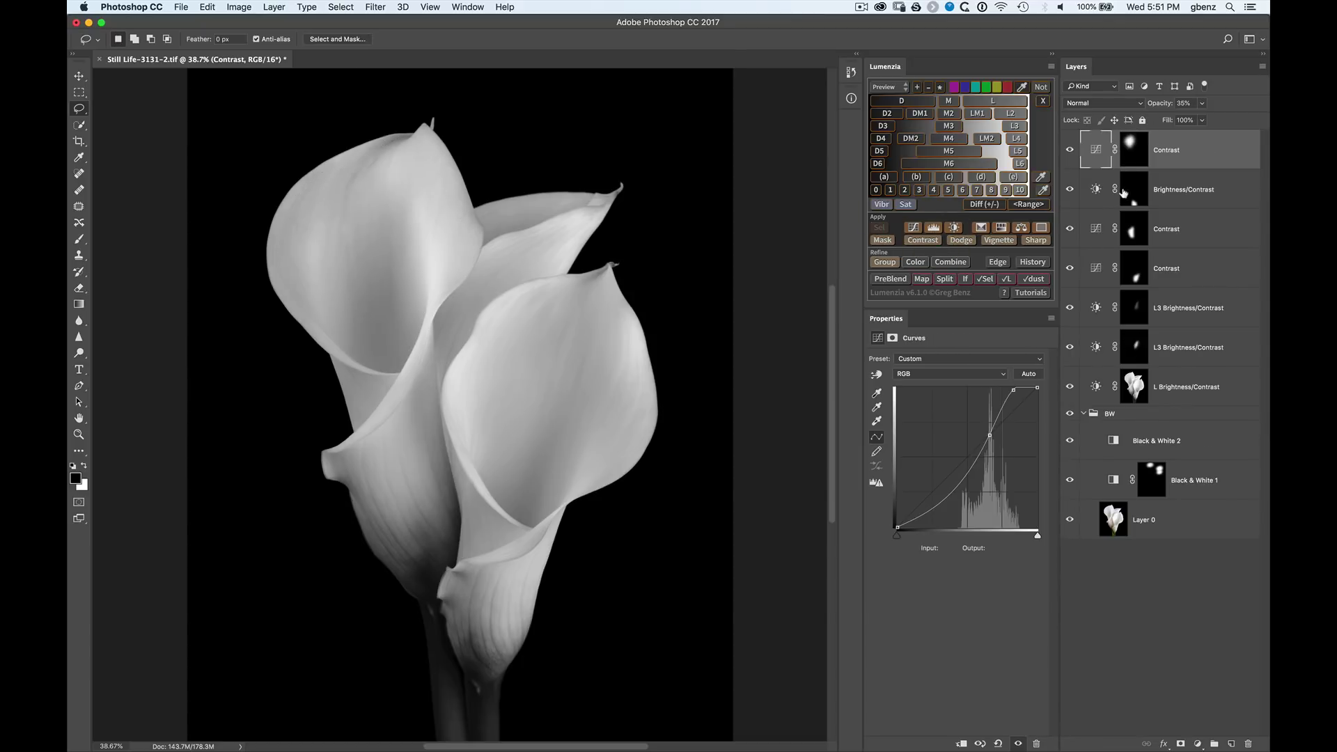
{"action": "left_click_drag", "start_coordinate": [1154, 103], "coordinate": [1218, 113]}
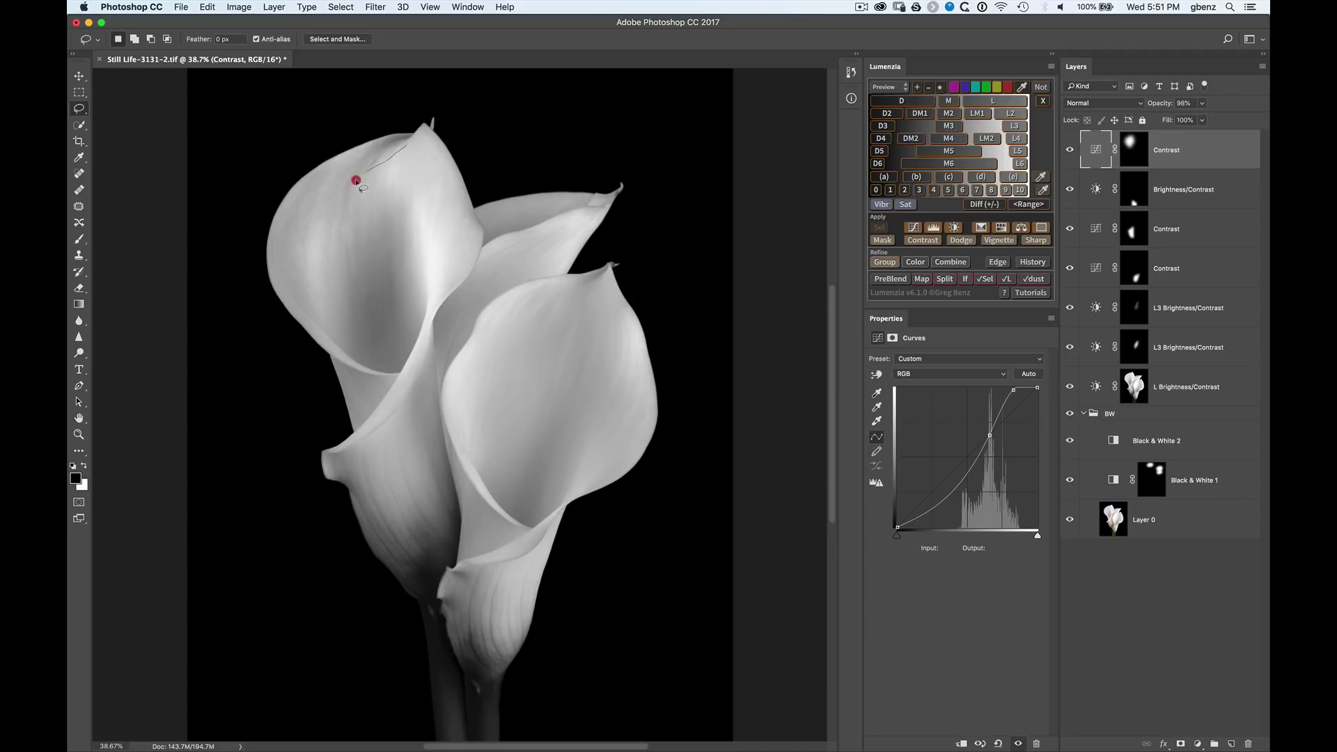
{"action": "left_click_drag", "start_coordinate": [356, 180], "coordinate": [306, 265]}
Brighten the lassoed left petal edge with a zone (c) Brightness/Contrast layer at brightness 150
{"action": "mouse_move", "coordinate": [308, 335]}
{"action": "left_mouse_down"}
{"action": "mouse_move", "coordinate": [269, 285]}
{"action": "mouse_move", "coordinate": [272, 211]}
{"action": "mouse_move", "coordinate": [336, 142]}
{"action": "mouse_move", "coordinate": [422, 124]}
{"action": "left_mouse_up"}
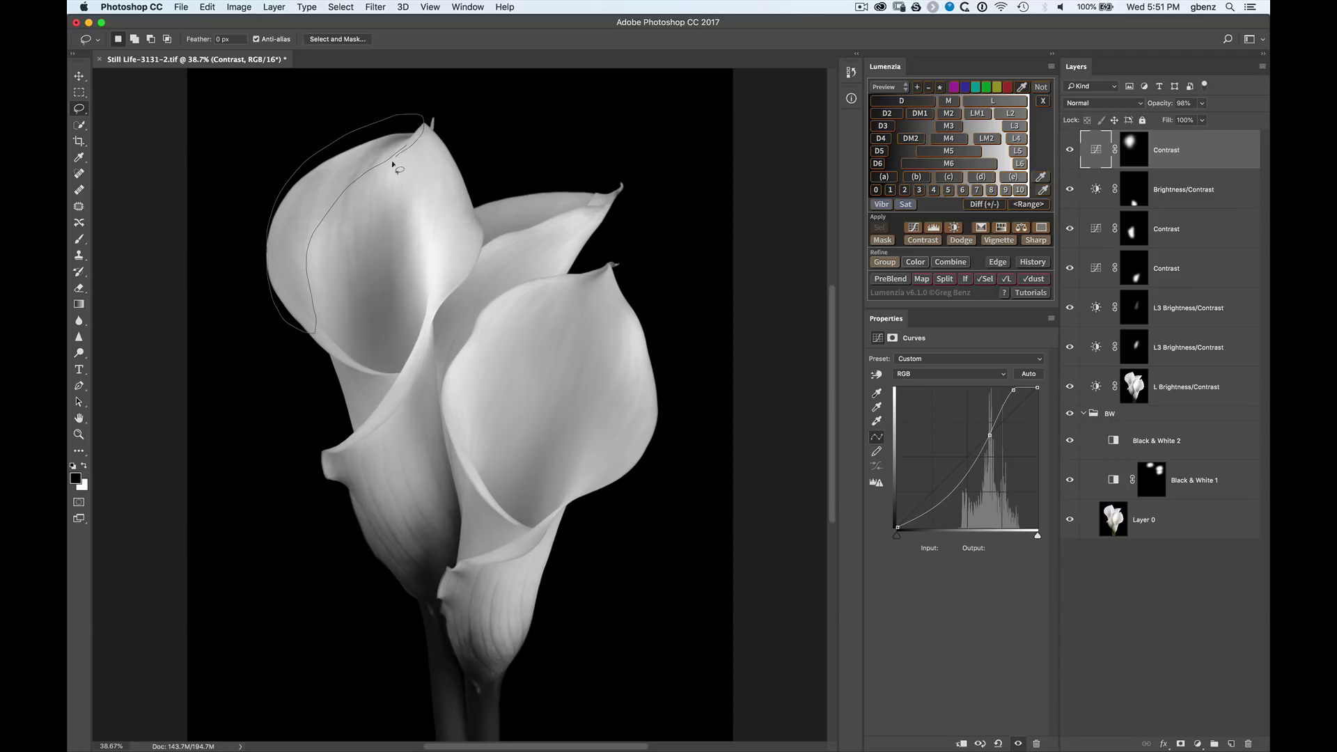
{"action": "left_click", "coordinate": [1017, 127]}
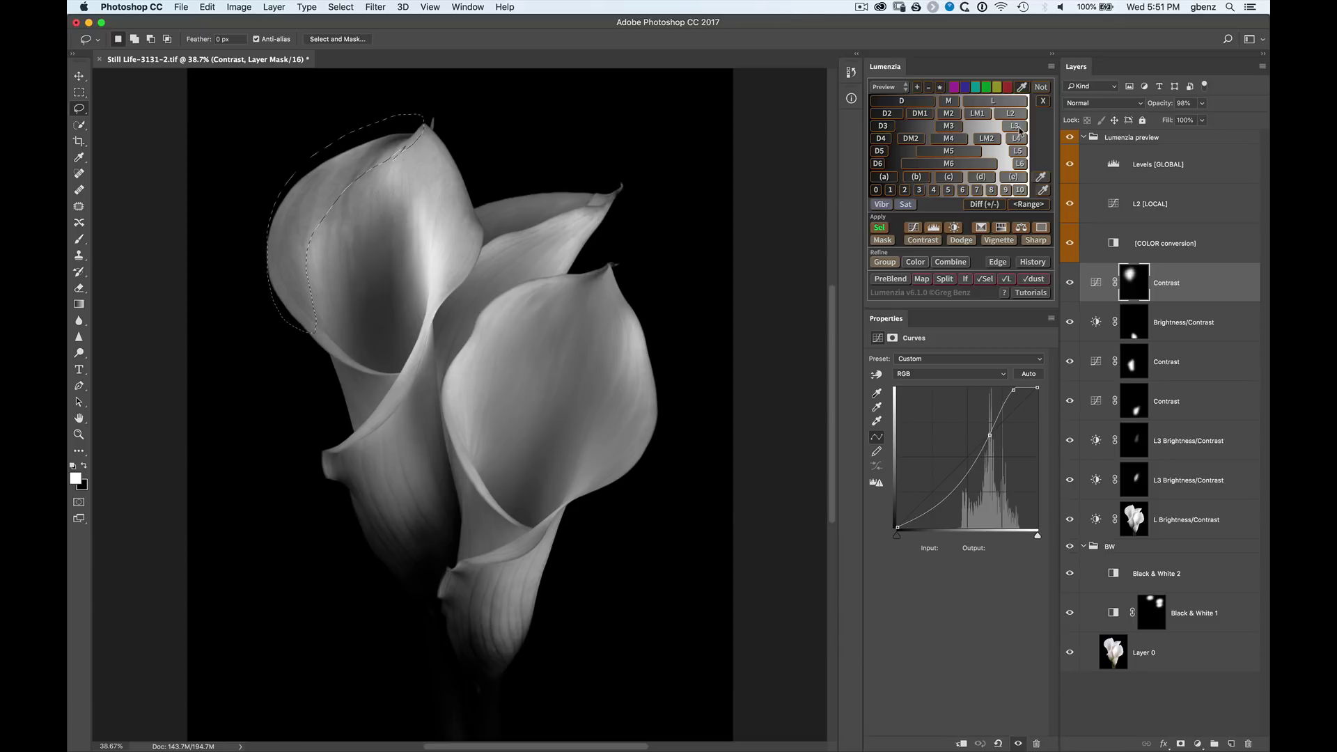
{"action": "left_click", "coordinate": [1016, 127]}
{"action": "left_click", "coordinate": [989, 178]}
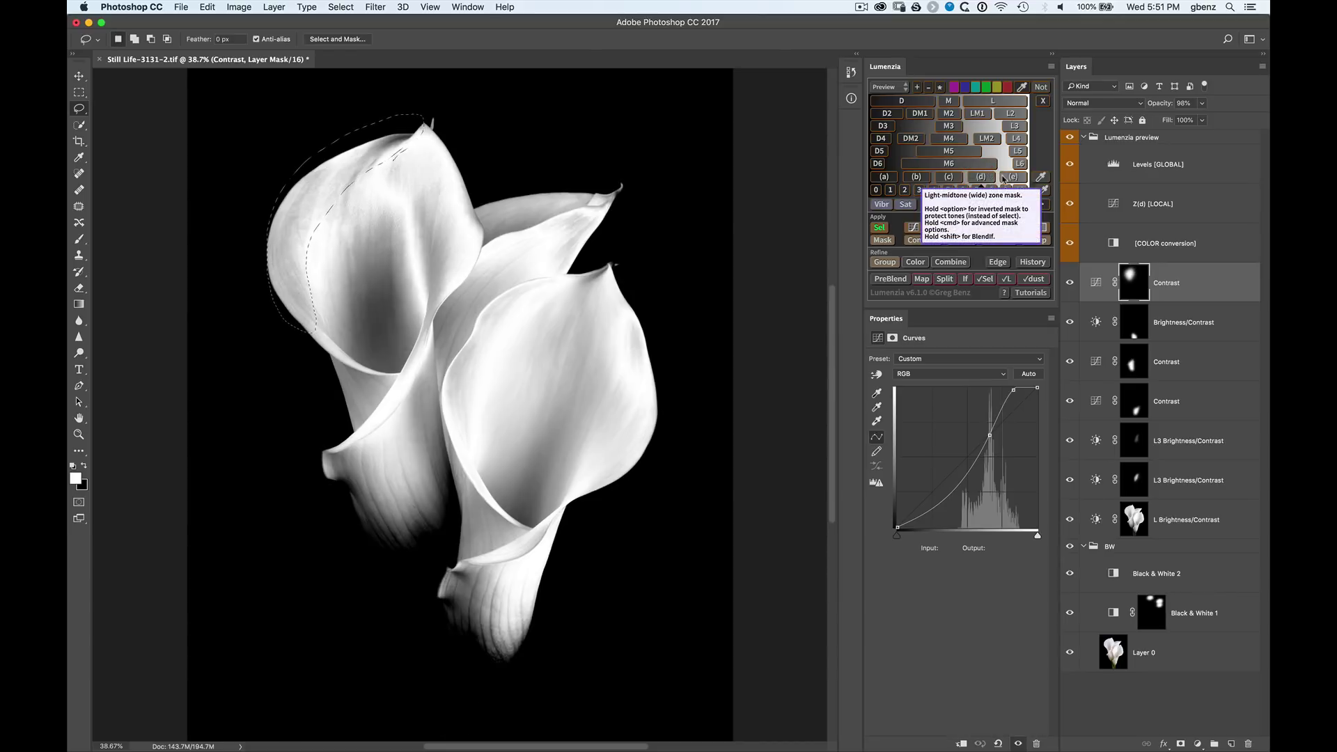
{"action": "left_click", "coordinate": [958, 176]}
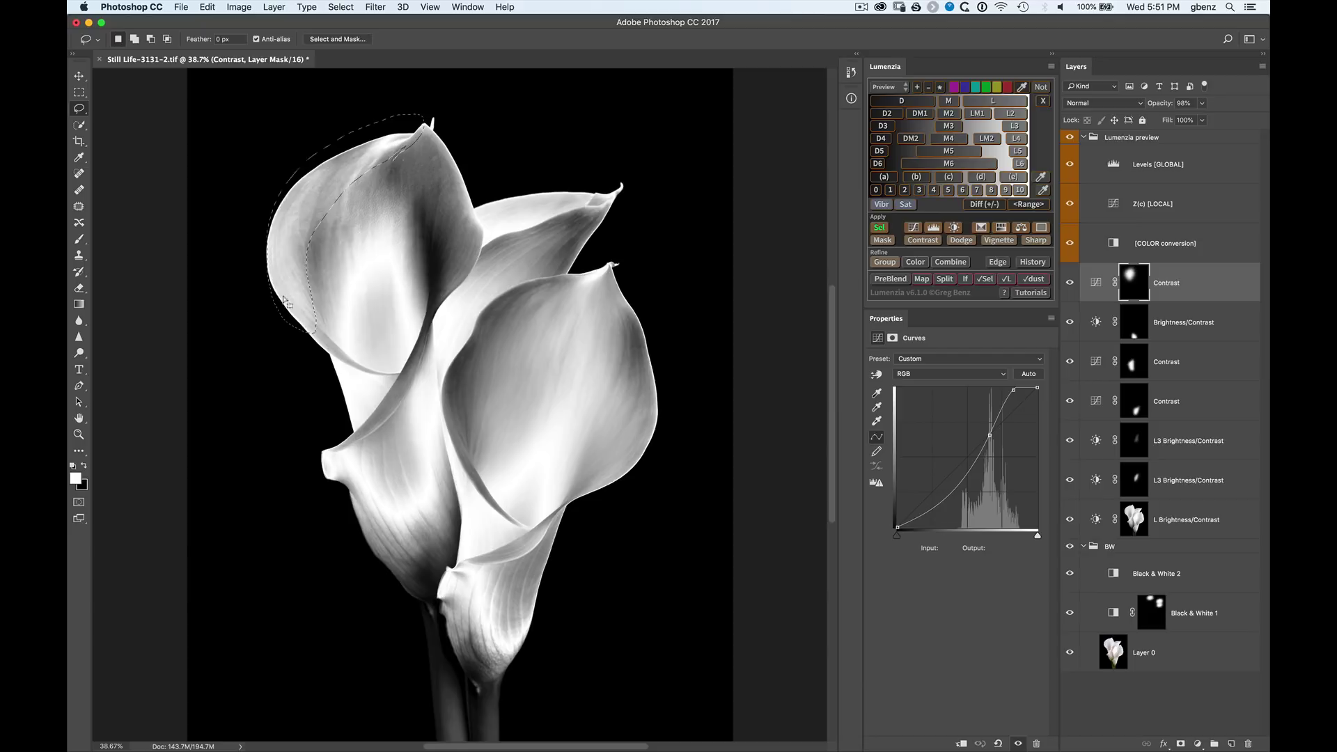
{"action": "left_click", "coordinate": [953, 226]}
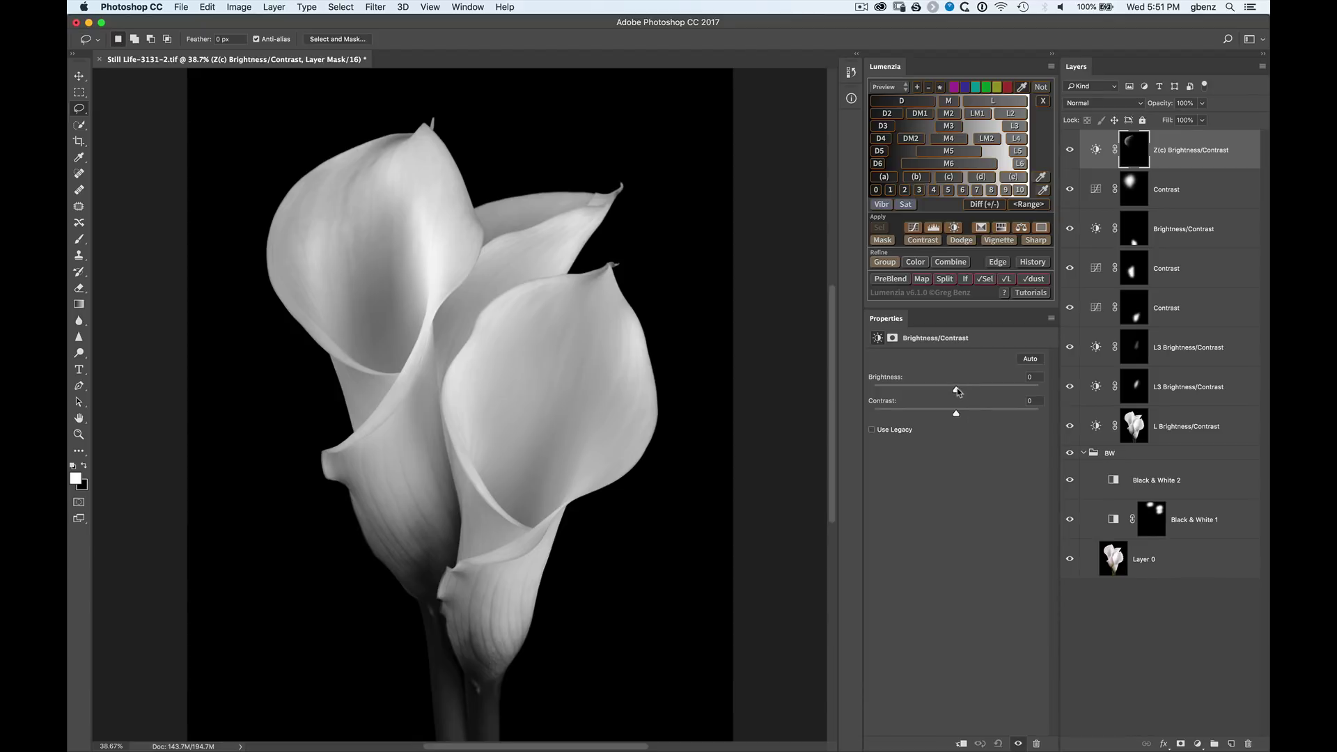
{"action": "left_click_drag", "start_coordinate": [1009, 389], "coordinate": [1028, 389]}
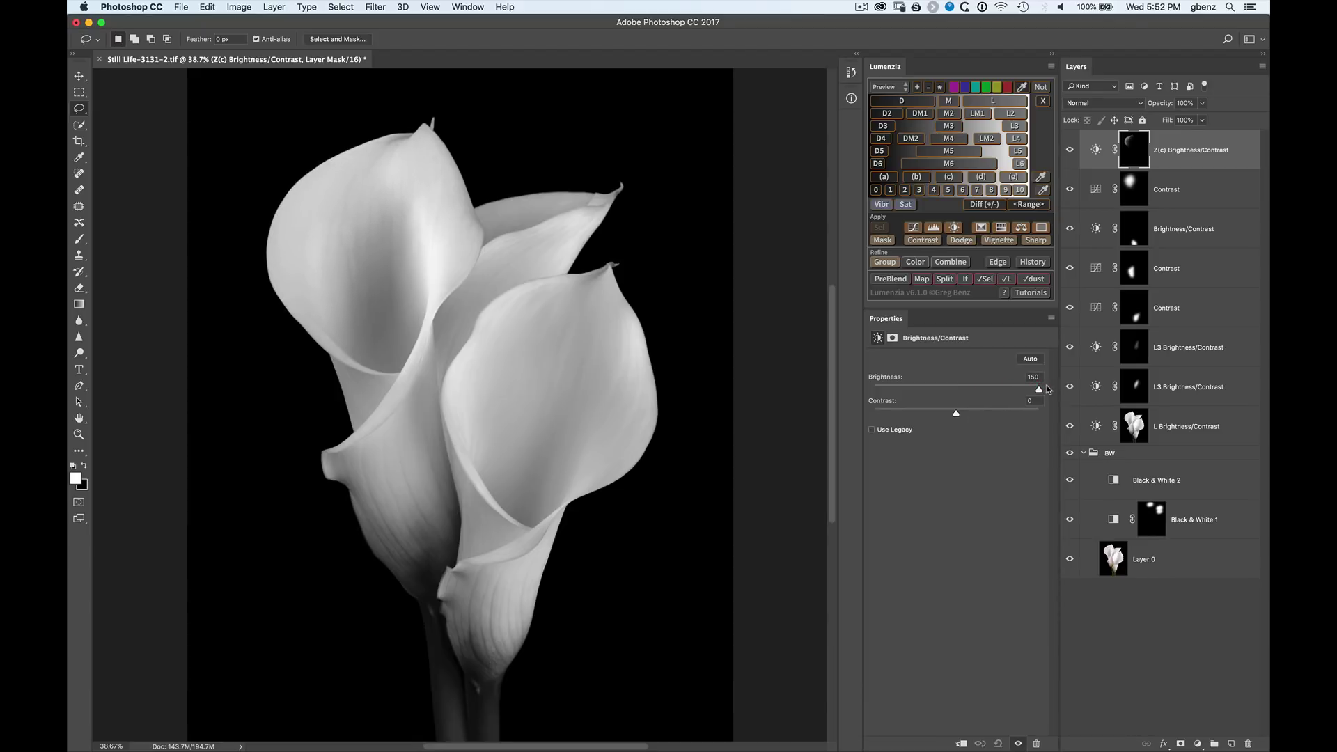
{"action": "mouse_move", "coordinate": [409, 127]}
{"action": "left_mouse_down"}
{"action": "mouse_move", "coordinate": [299, 169]}
{"action": "mouse_move", "coordinate": [258, 251]}
{"action": "mouse_move", "coordinate": [281, 319]}
{"action": "mouse_move", "coordinate": [324, 357]}
{"action": "mouse_move", "coordinate": [348, 339]}
{"action": "mouse_move", "coordinate": [317, 278]}
{"action": "mouse_move", "coordinate": [327, 218]}
{"action": "mouse_move", "coordinate": [402, 127]}
{"action": "left_mouse_up"}
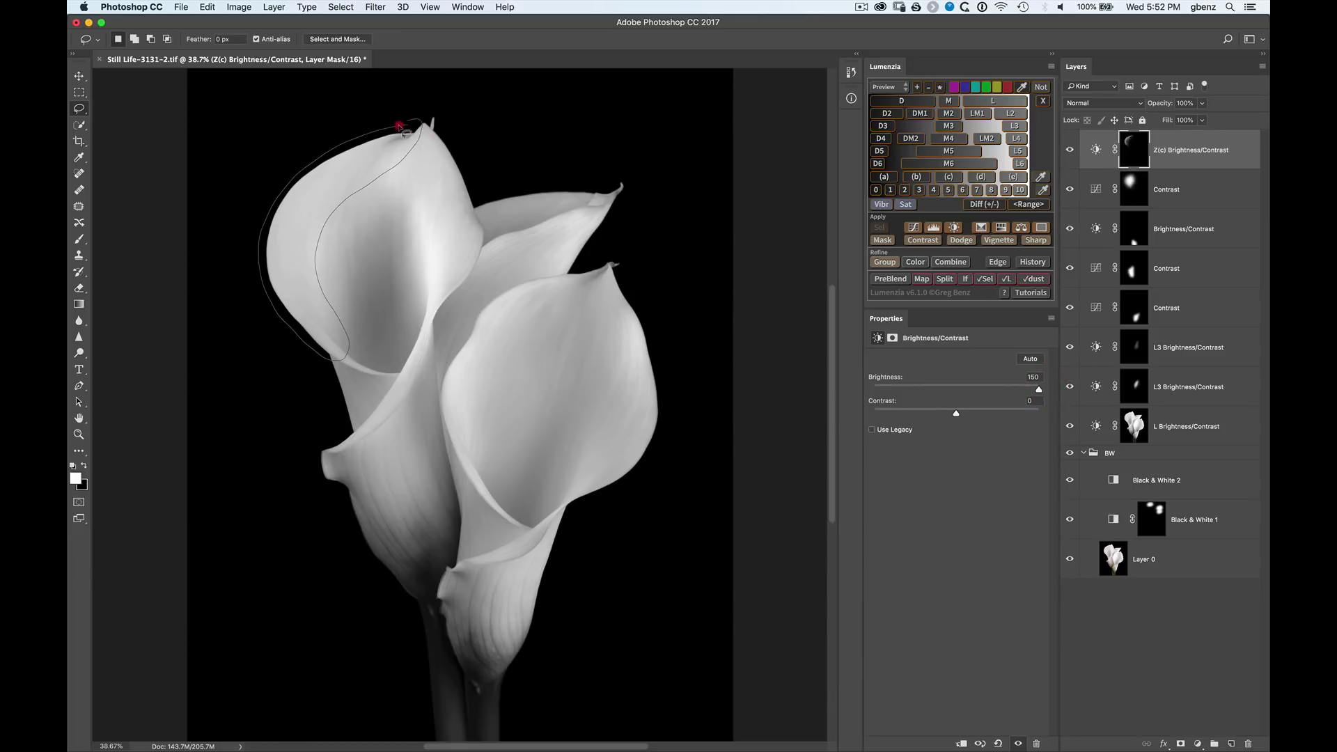
Brighten the upper-left petal with a zone (e) masked Brightness/Contrast layer
{"action": "left_click", "coordinate": [1015, 127]}
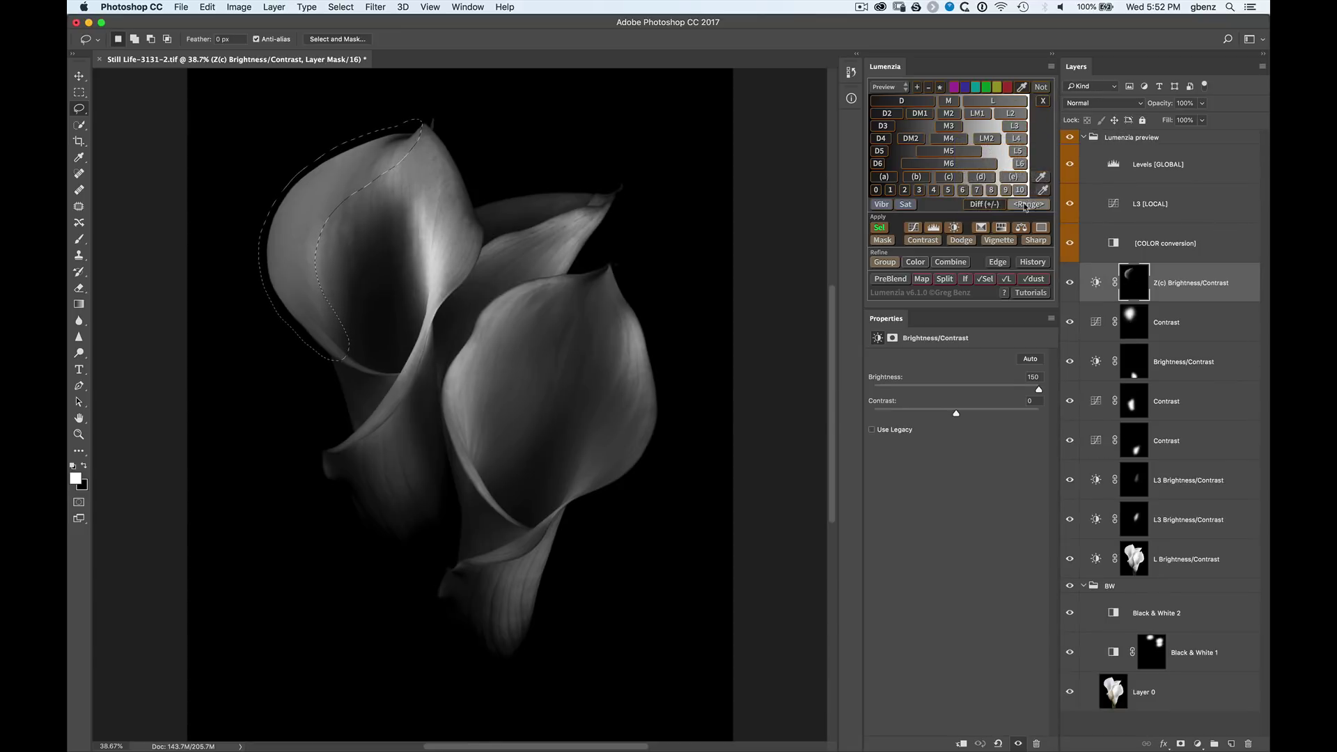
{"action": "left_click", "coordinate": [1021, 176]}
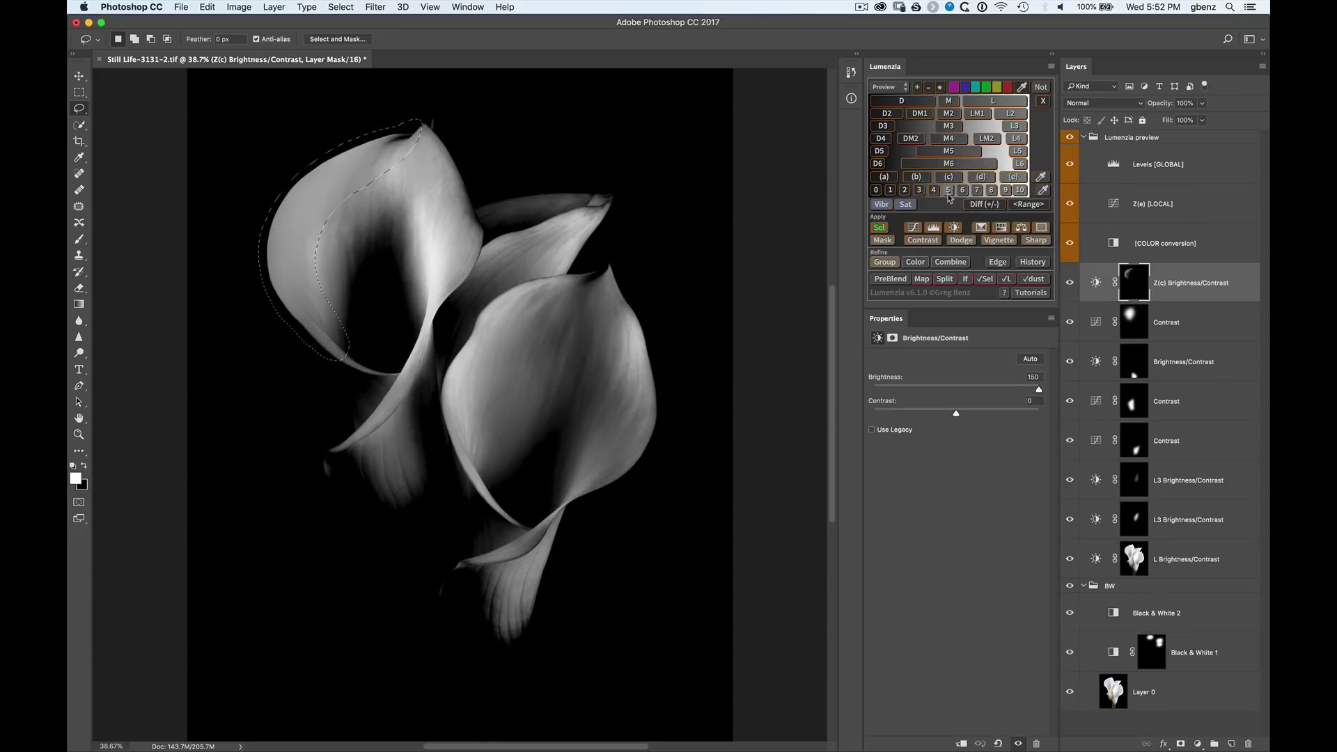
{"action": "left_click", "coordinate": [954, 227]}
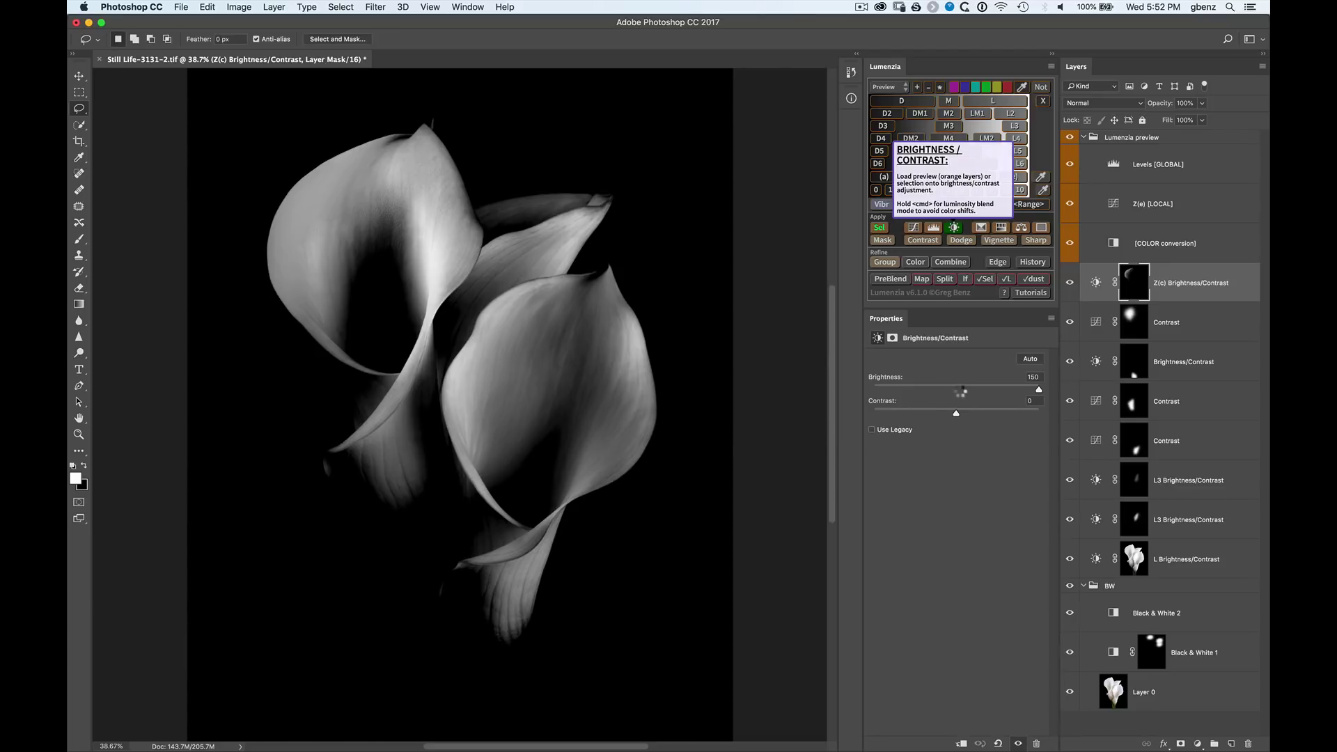
{"action": "left_click_drag", "start_coordinate": [956, 391], "coordinate": [1001, 389]}
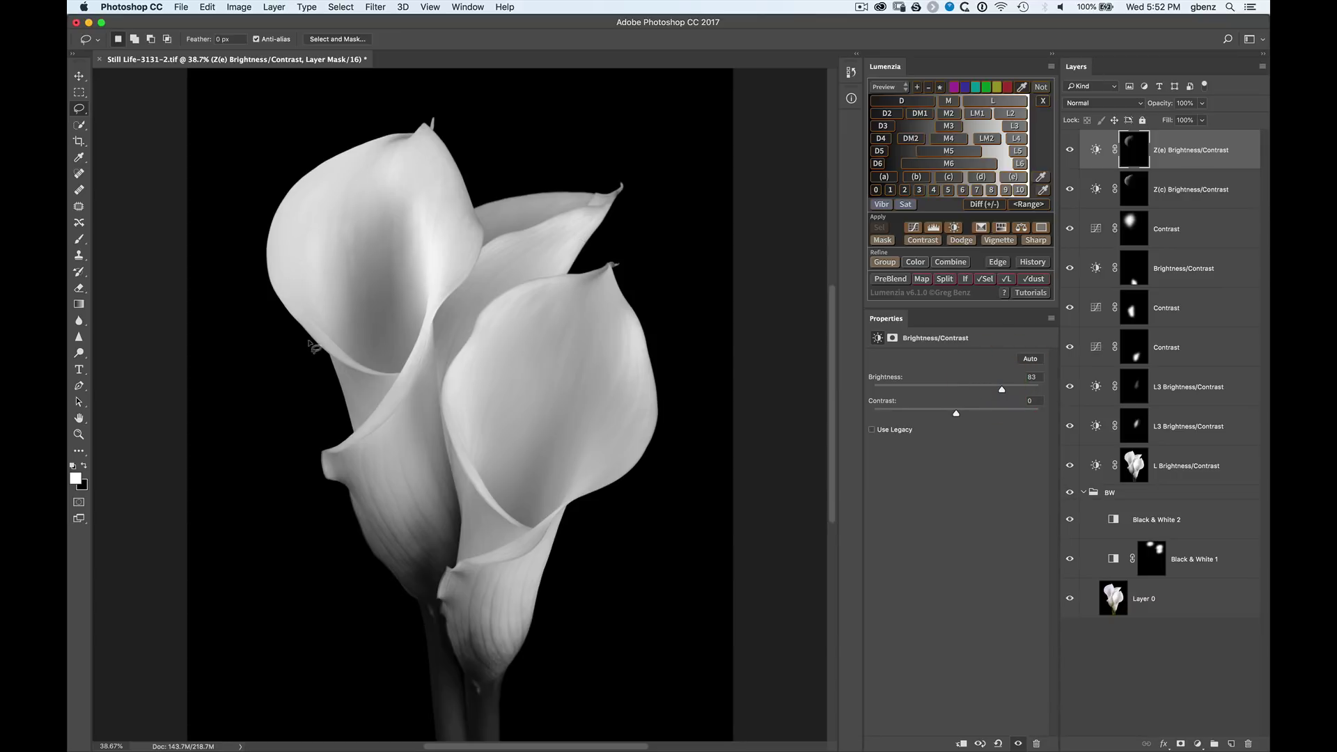
Lasso another petal area near the top and add a zone (e) Brightness/Contrast layer at brightness 83
{"action": "mouse_move", "coordinate": [414, 145]}
{"action": "left_mouse_down"}
{"action": "mouse_move", "coordinate": [428, 281]}
{"action": "mouse_move", "coordinate": [468, 283]}
{"action": "mouse_move", "coordinate": [487, 196]}
{"action": "mouse_move", "coordinate": [448, 134]}
{"action": "mouse_move", "coordinate": [424, 121]}
{"action": "mouse_move", "coordinate": [413, 144]}
{"action": "left_mouse_up"}
{"action": "left_click", "coordinate": [1013, 177]}
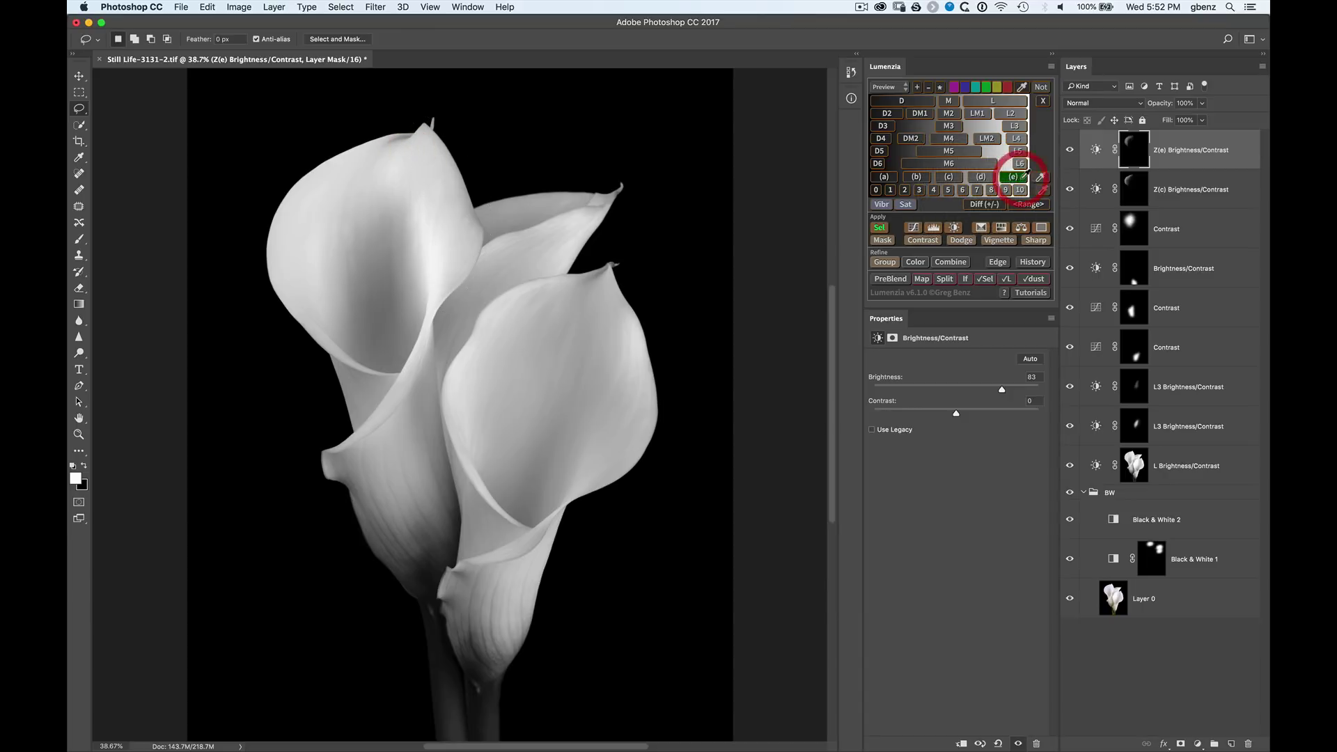
{"action": "left_click", "coordinate": [953, 227]}
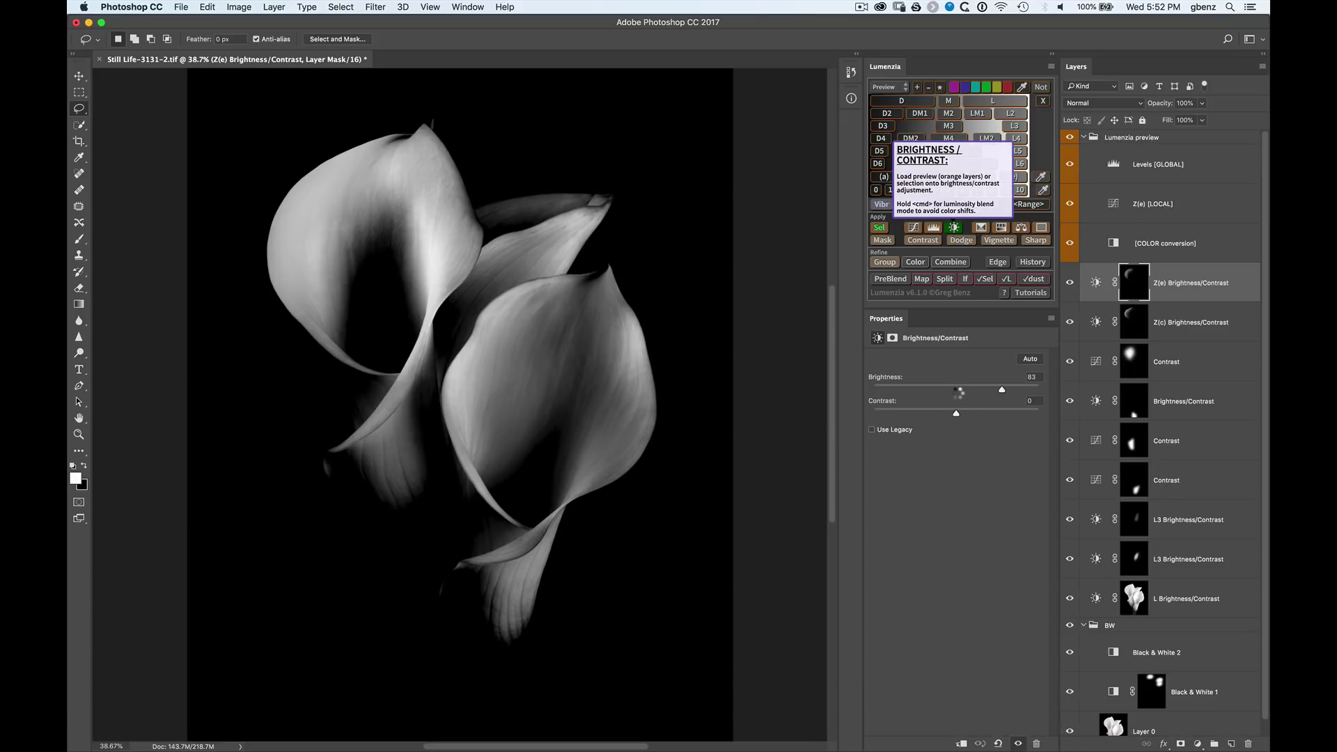
{"action": "left_click_drag", "start_coordinate": [956, 390], "coordinate": [1002, 390]}
{"action": "mouse_move", "coordinate": [607, 282]}
{"action": "left_mouse_down"}
{"action": "mouse_move", "coordinate": [613, 377]}
{"action": "mouse_move", "coordinate": [556, 493]}
{"action": "mouse_move", "coordinate": [589, 508]}
{"action": "mouse_move", "coordinate": [659, 447]}
{"action": "mouse_move", "coordinate": [648, 348]}
{"action": "mouse_move", "coordinate": [611, 278]}
{"action": "left_mouse_up"}
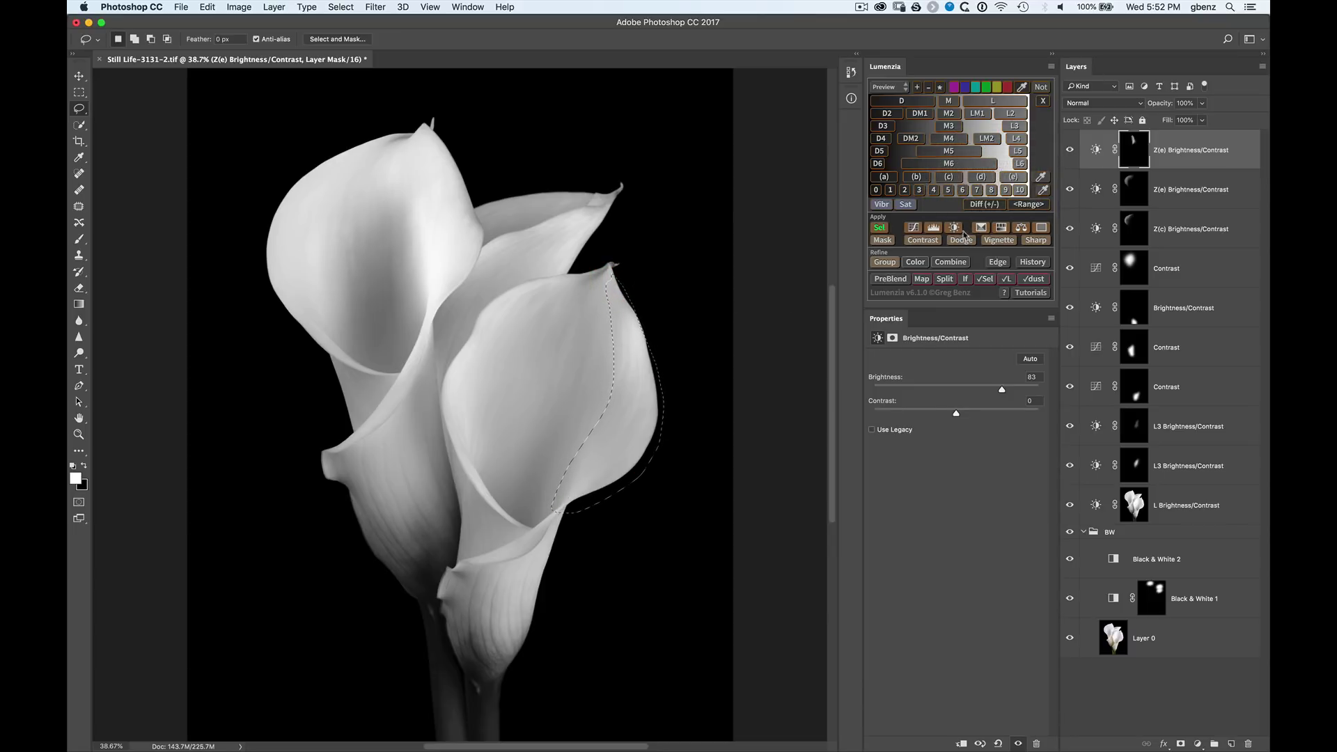
Brighten the selected petal area with a zone (e)-masked Brightness/Contrast layer at brightness 85
{"action": "left_click", "coordinate": [1014, 178]}
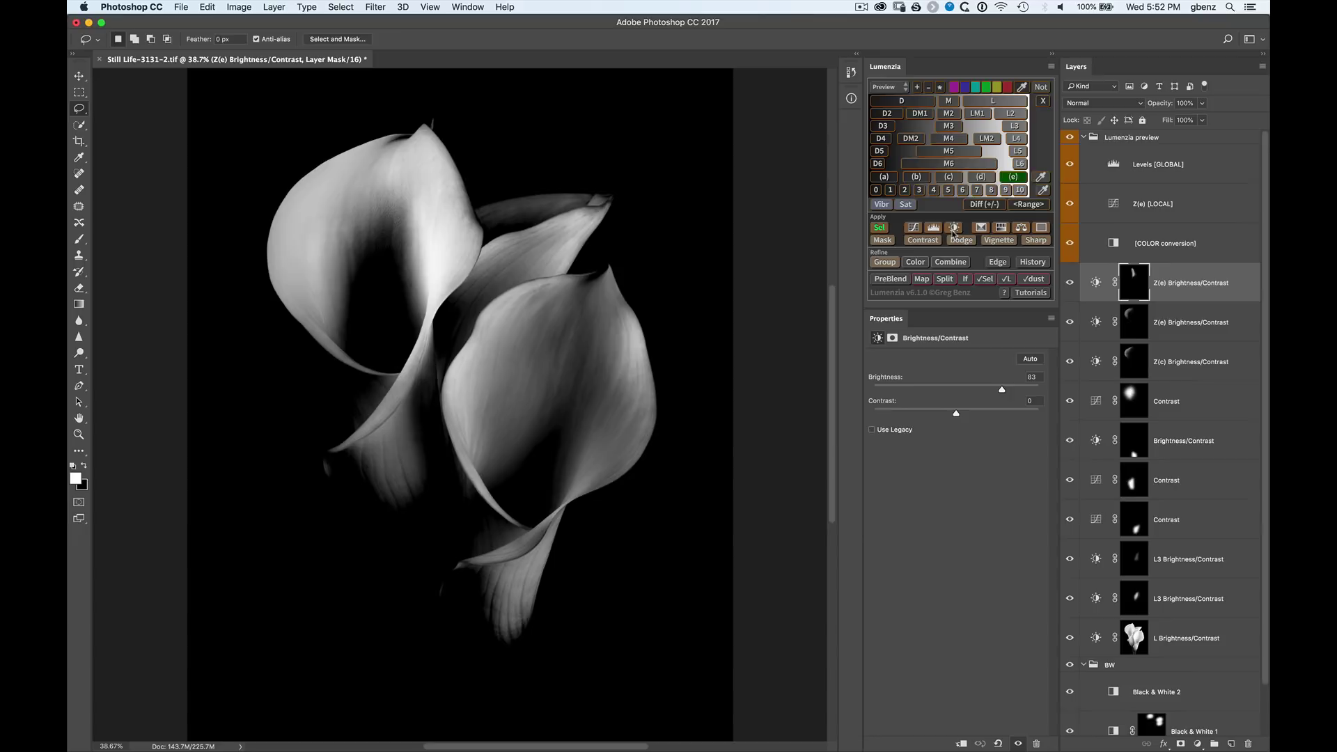
{"action": "left_click", "coordinate": [955, 229]}
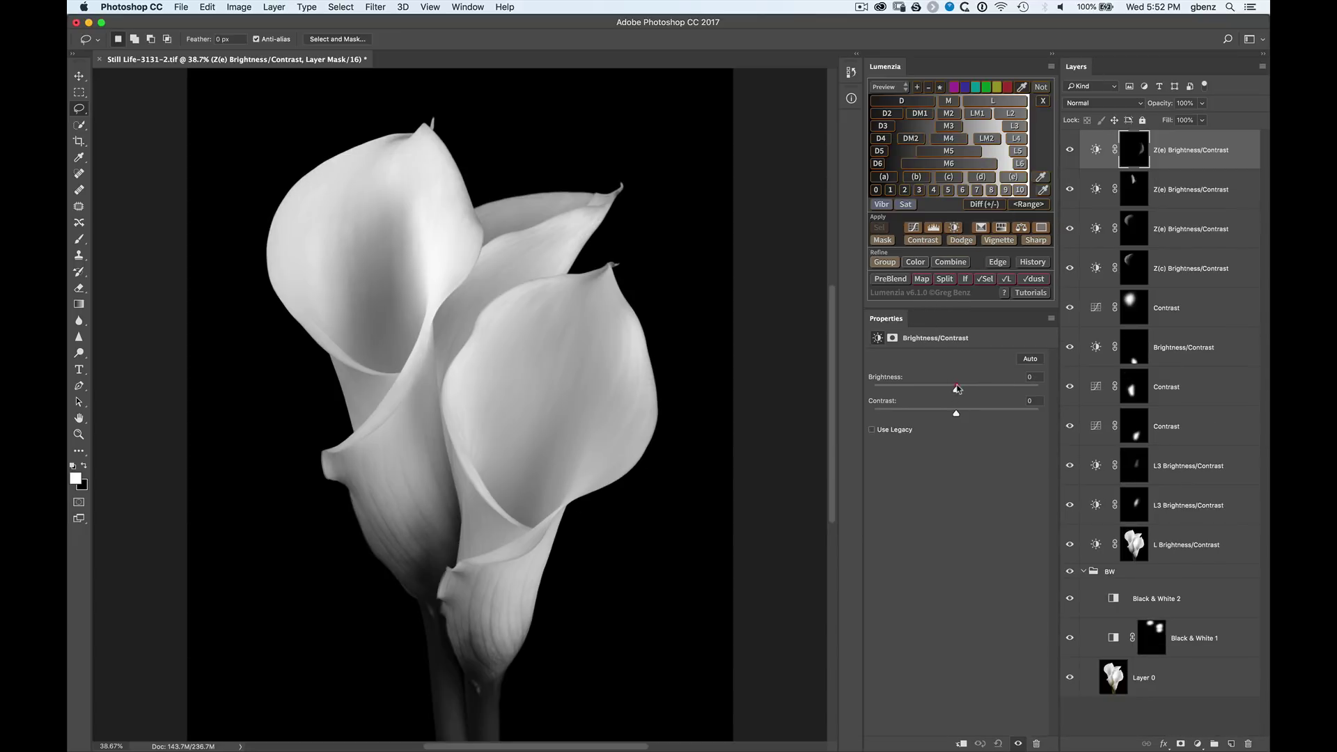
{"action": "left_click_drag", "start_coordinate": [957, 388], "coordinate": [1002, 394]}
{"action": "mouse_move", "coordinate": [594, 285]}
{"action": "left_mouse_down"}
{"action": "mouse_move", "coordinate": [527, 320]}
{"action": "mouse_move", "coordinate": [477, 410]}
{"action": "mouse_move", "coordinate": [483, 462]}
{"action": "mouse_move", "coordinate": [521, 522]}
{"action": "mouse_move", "coordinate": [465, 480]}
{"action": "mouse_move", "coordinate": [440, 403]}
{"action": "mouse_move", "coordinate": [485, 305]}
{"action": "left_mouse_up"}
Lasso a right-petal area and brighten it with a second (e)-masked Brightness/Contrast layer
{"action": "left_click_drag", "start_coordinate": [587, 296], "coordinate": [591, 288]}
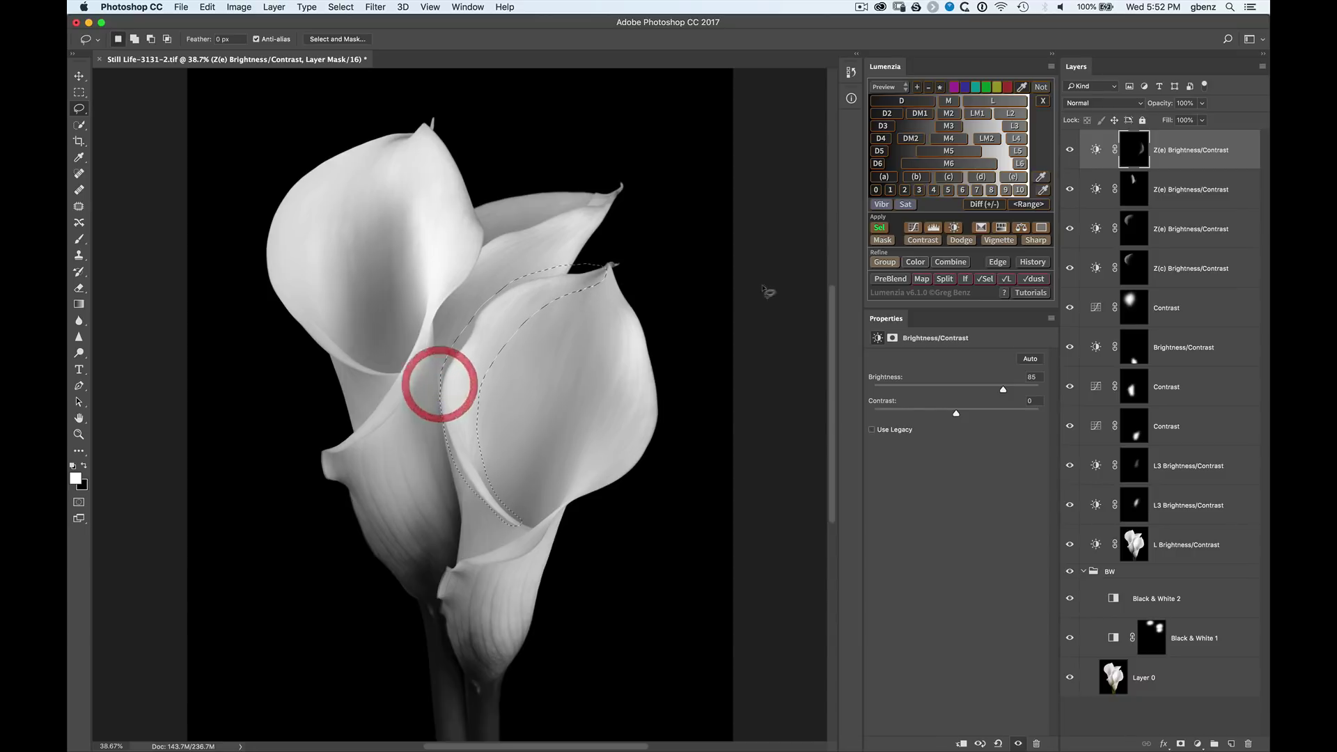
{"action": "left_click", "coordinate": [1021, 178]}
{"action": "left_click", "coordinate": [954, 228]}
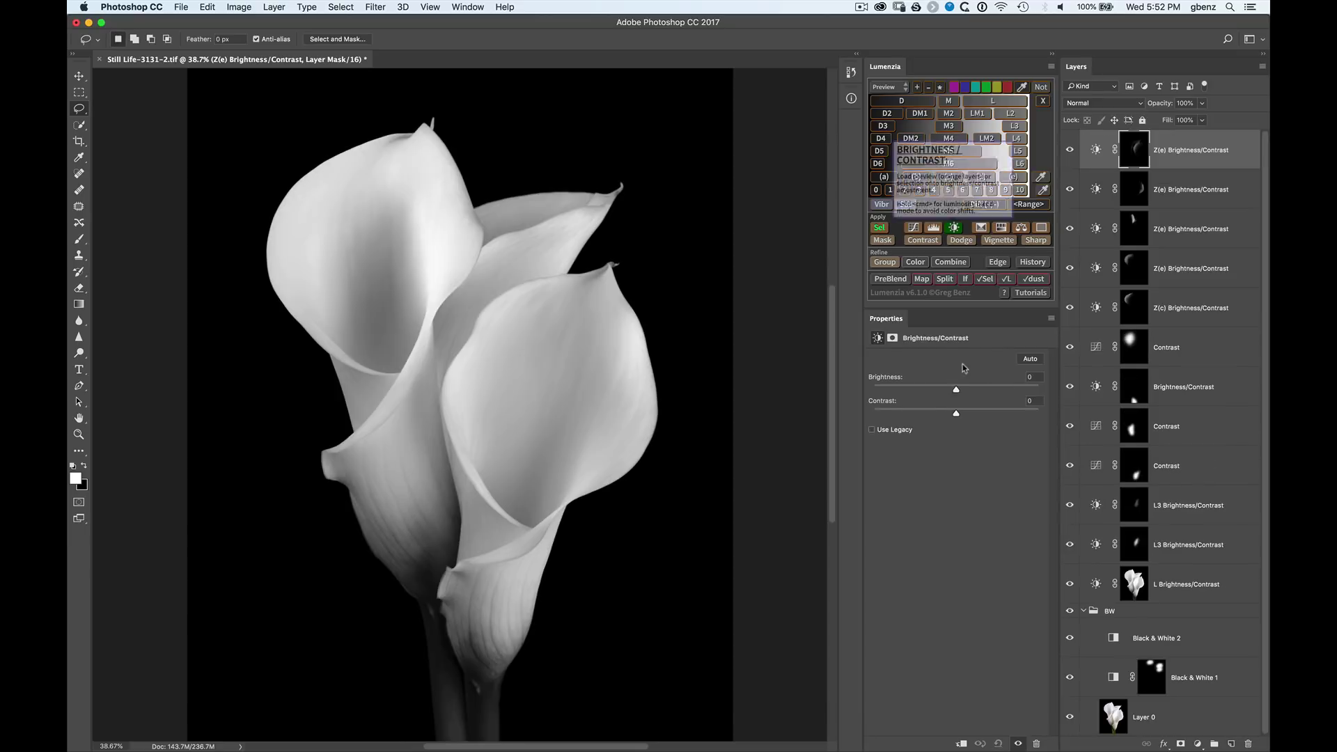
{"action": "left_click_drag", "start_coordinate": [1000, 389], "coordinate": [1024, 389]}
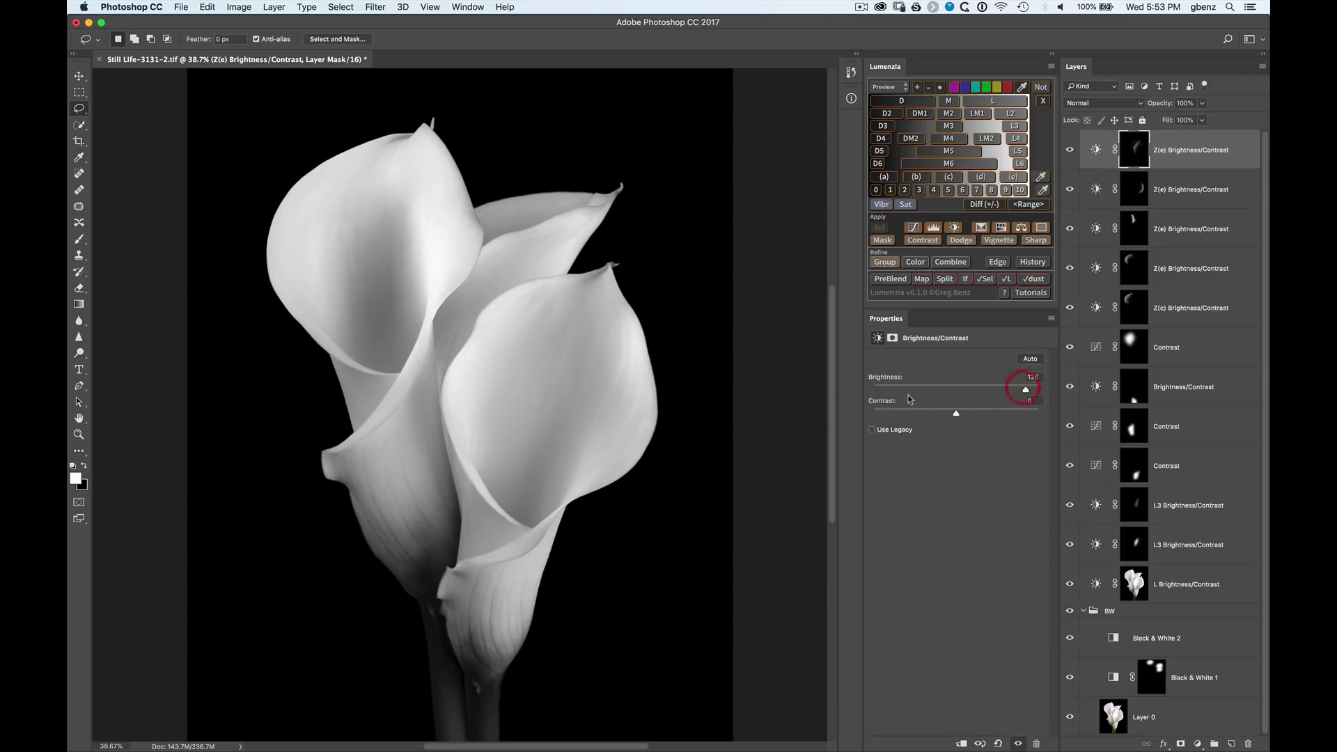
{"action": "mouse_move", "coordinate": [561, 514]}
{"action": "left_mouse_down"}
{"action": "mouse_move", "coordinate": [449, 558]}
{"action": "mouse_move", "coordinate": [432, 579]}
{"action": "mouse_move", "coordinate": [441, 599]}
{"action": "mouse_move", "coordinate": [551, 515]}
{"action": "left_mouse_up"}
Brighten the lower petal area with a third (e)-masked Brightness/Contrast layer at 116
{"action": "left_click", "coordinate": [1013, 177]}
{"action": "left_click", "coordinate": [952, 228]}
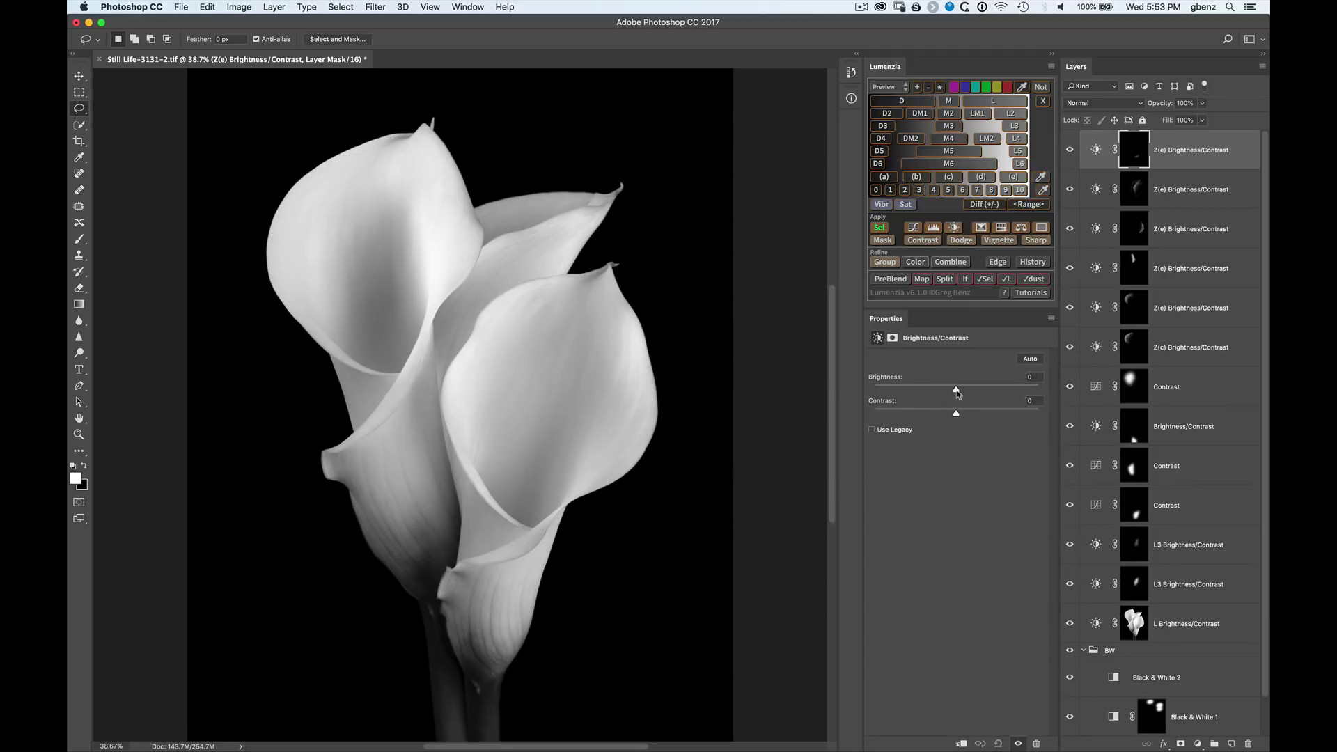
{"action": "left_click_drag", "start_coordinate": [1001, 393], "coordinate": [1014, 392]}
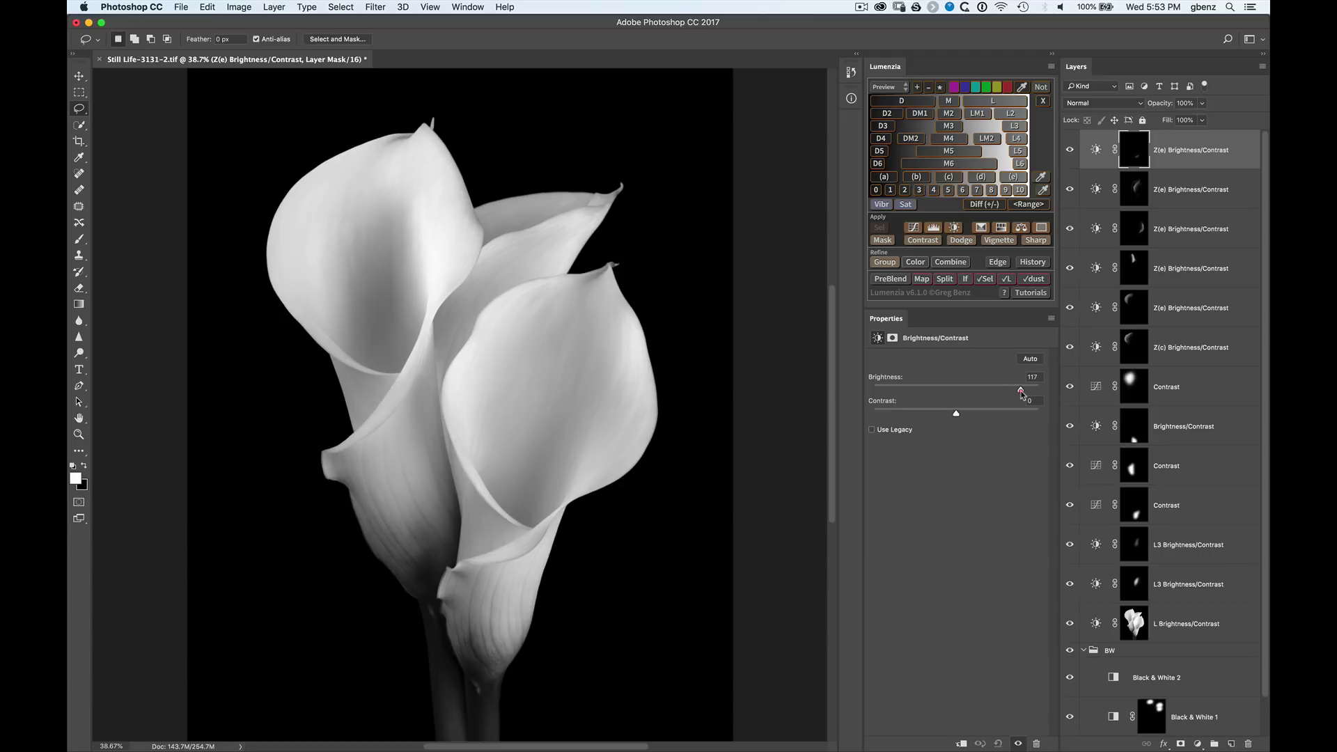
{"action": "left_click_drag", "start_coordinate": [1020, 392], "coordinate": [1019, 392]}
{"action": "mouse_move", "coordinate": [583, 302]}
{"action": "left_mouse_down"}
{"action": "mouse_move", "coordinate": [503, 351]}
{"action": "mouse_move", "coordinate": [486, 454]}
{"action": "mouse_move", "coordinate": [494, 500]}
{"action": "mouse_move", "coordinate": [519, 521]}
{"action": "mouse_move", "coordinate": [560, 504]}
{"action": "mouse_move", "coordinate": [590, 456]}
{"action": "mouse_move", "coordinate": [614, 376]}
{"action": "mouse_move", "coordinate": [585, 296]}
{"action": "left_mouse_up"}
Darken the selected front-petal interior with a D2-masked Brightness/Contrast layer at about -77
{"action": "left_click", "coordinate": [883, 126]}
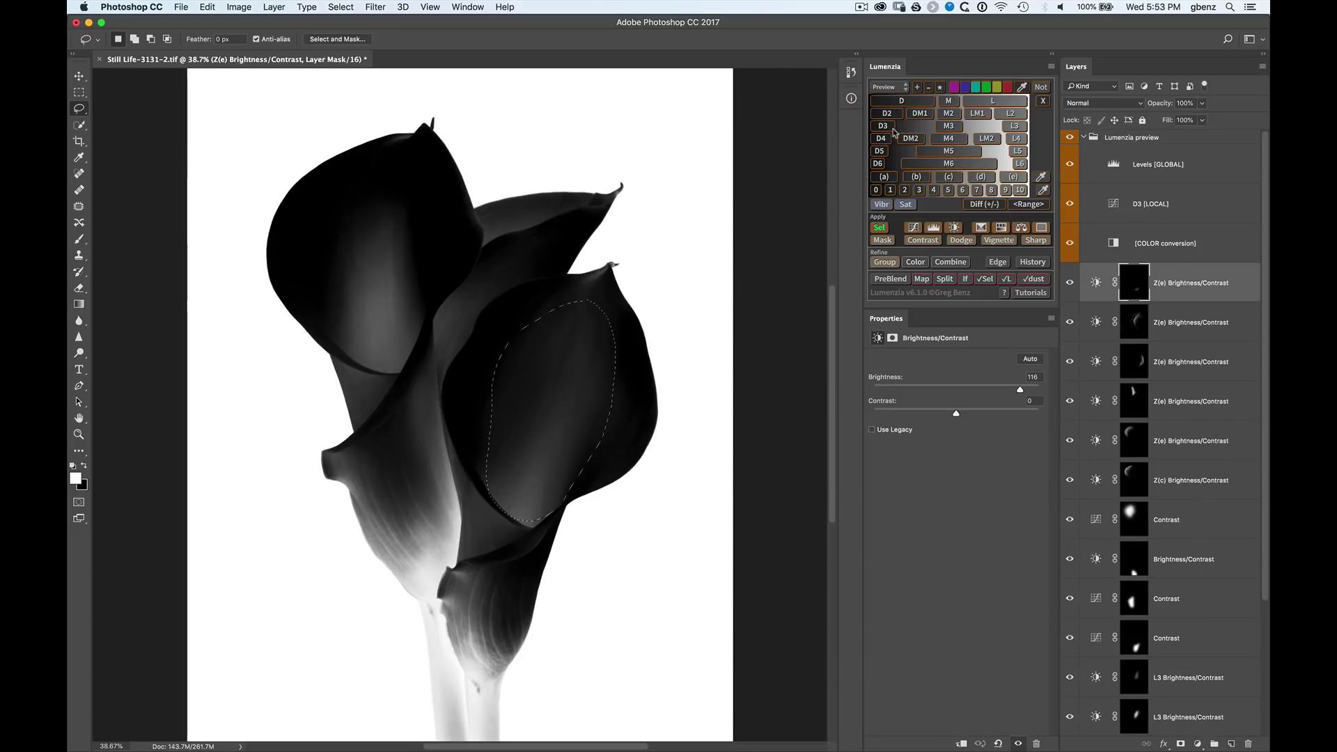
{"action": "left_click", "coordinate": [887, 114]}
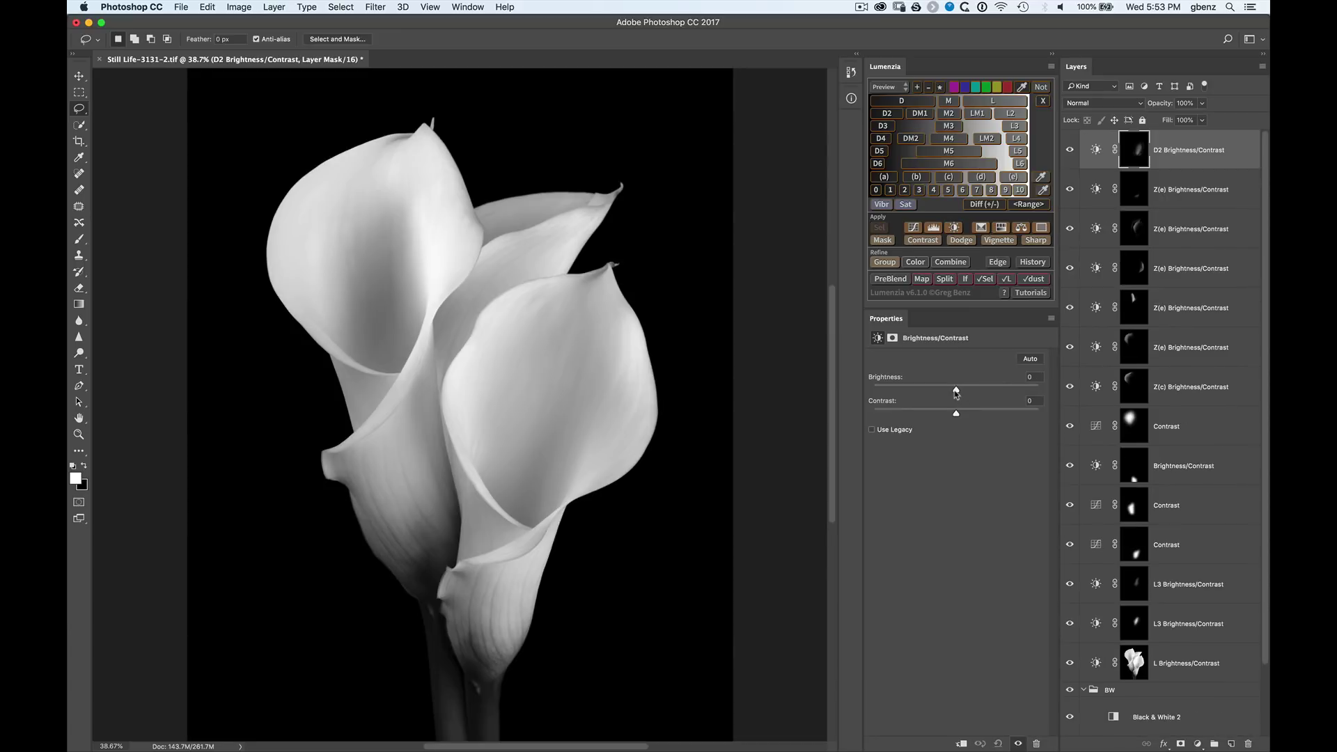
{"action": "left_click_drag", "start_coordinate": [956, 393], "coordinate": [937, 393]}
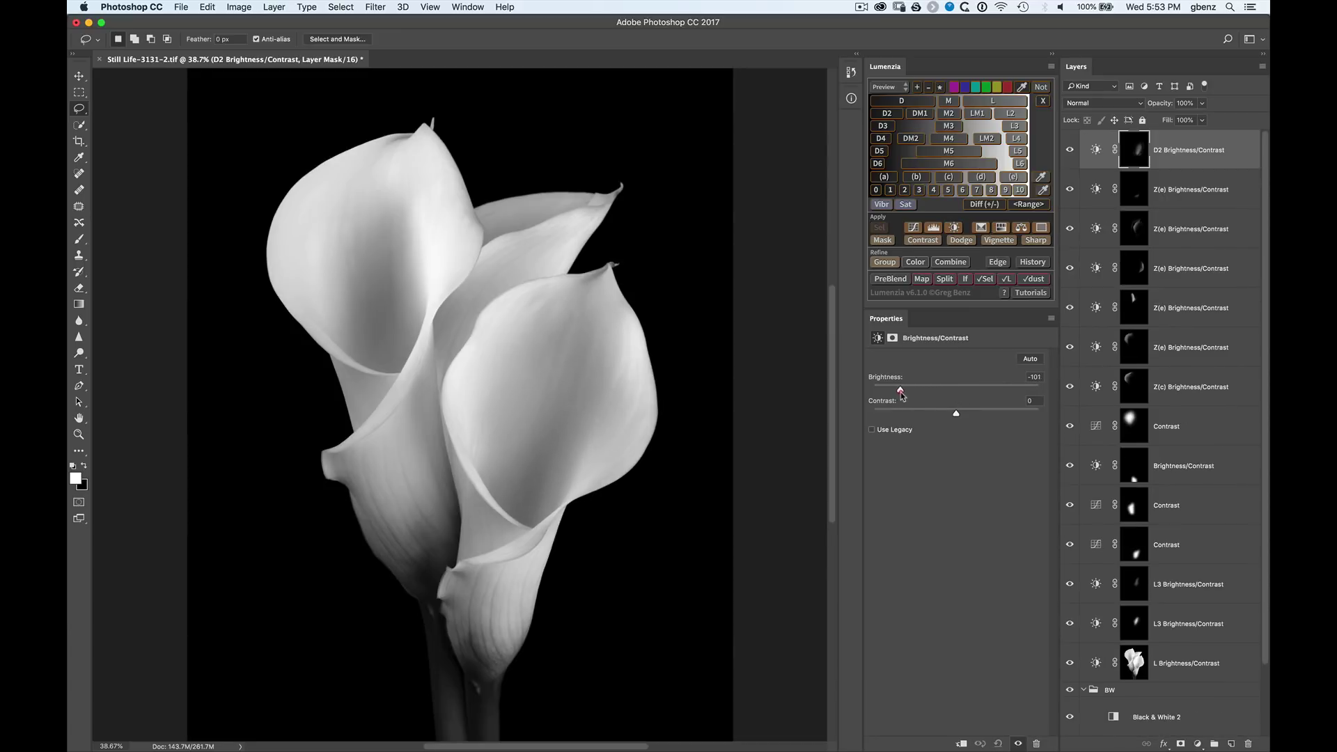
{"action": "left_click_drag", "start_coordinate": [916, 396], "coordinate": [913, 395]}
Lasso another dark strip on the front lily and darken it with a D2-masked layer at -150
{"action": "mouse_move", "coordinate": [553, 334]}
{"action": "left_mouse_down"}
{"action": "mouse_move", "coordinate": [499, 466]}
{"action": "mouse_move", "coordinate": [517, 506]}
{"action": "mouse_move", "coordinate": [569, 444]}
{"action": "mouse_move", "coordinate": [582, 366]}
{"action": "mouse_move", "coordinate": [571, 340]}
{"action": "left_mouse_up"}
{"action": "left_click", "coordinate": [1017, 126]}
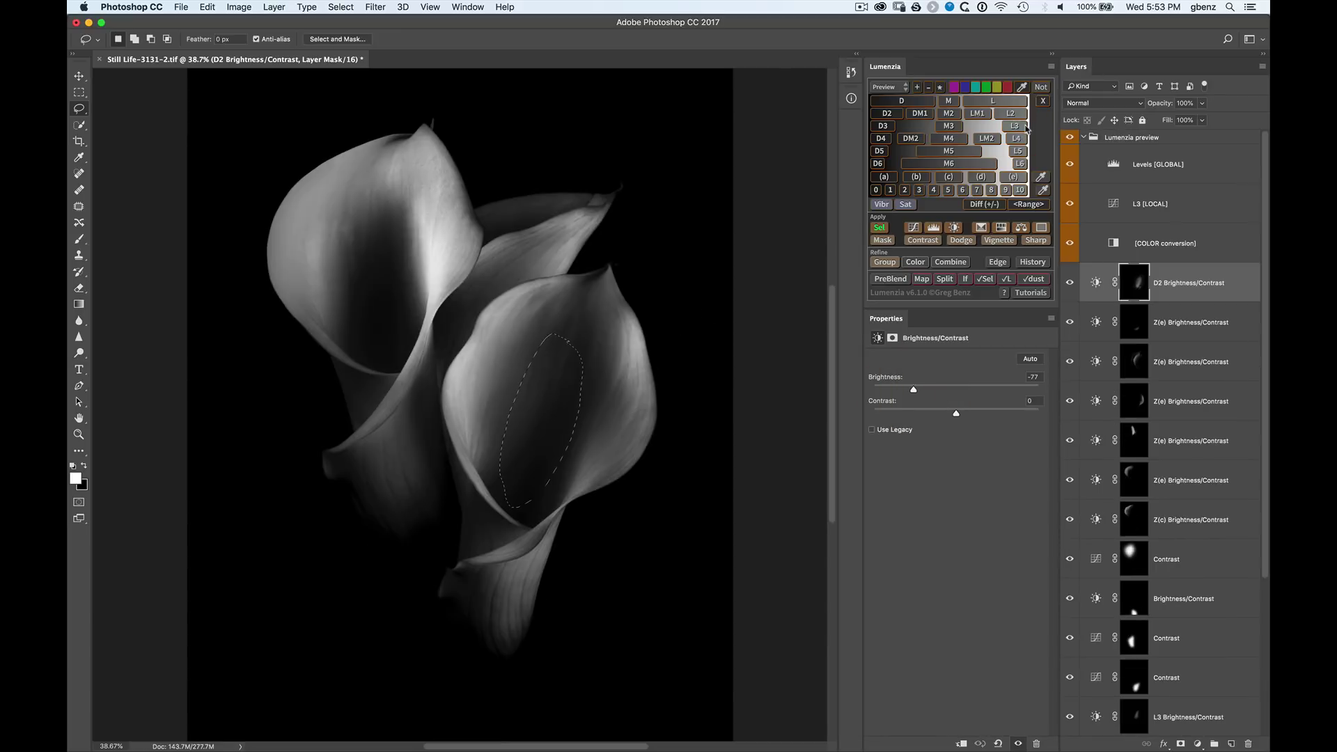
{"action": "left_click", "coordinate": [882, 126]}
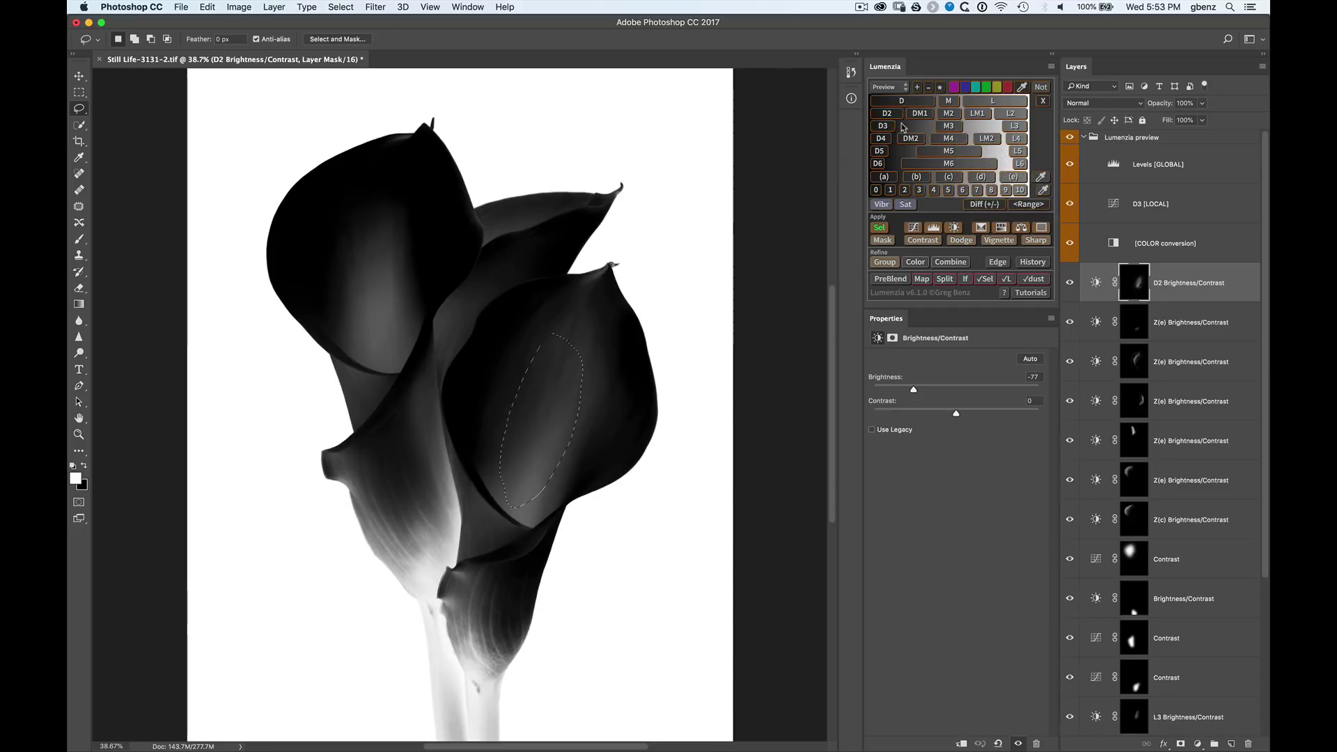
{"action": "left_click", "coordinate": [886, 113]}
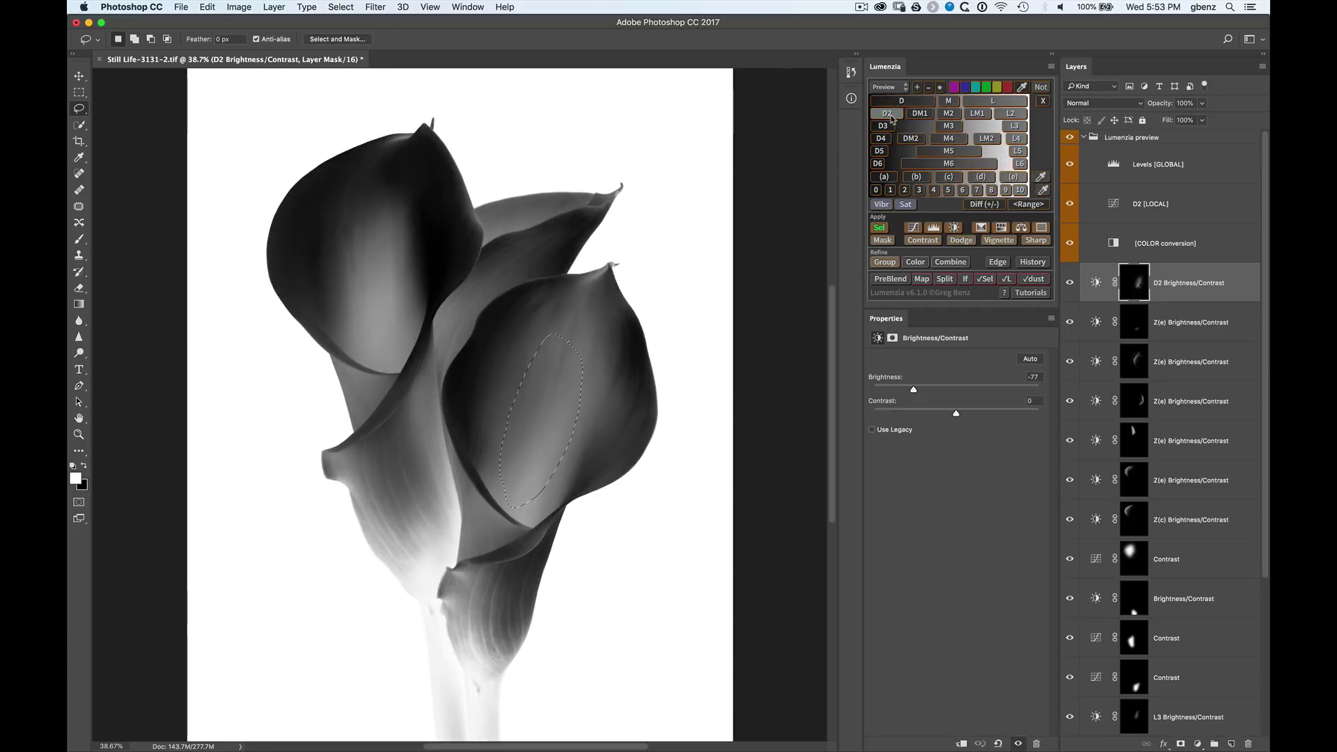
{"action": "left_click", "coordinate": [954, 227]}
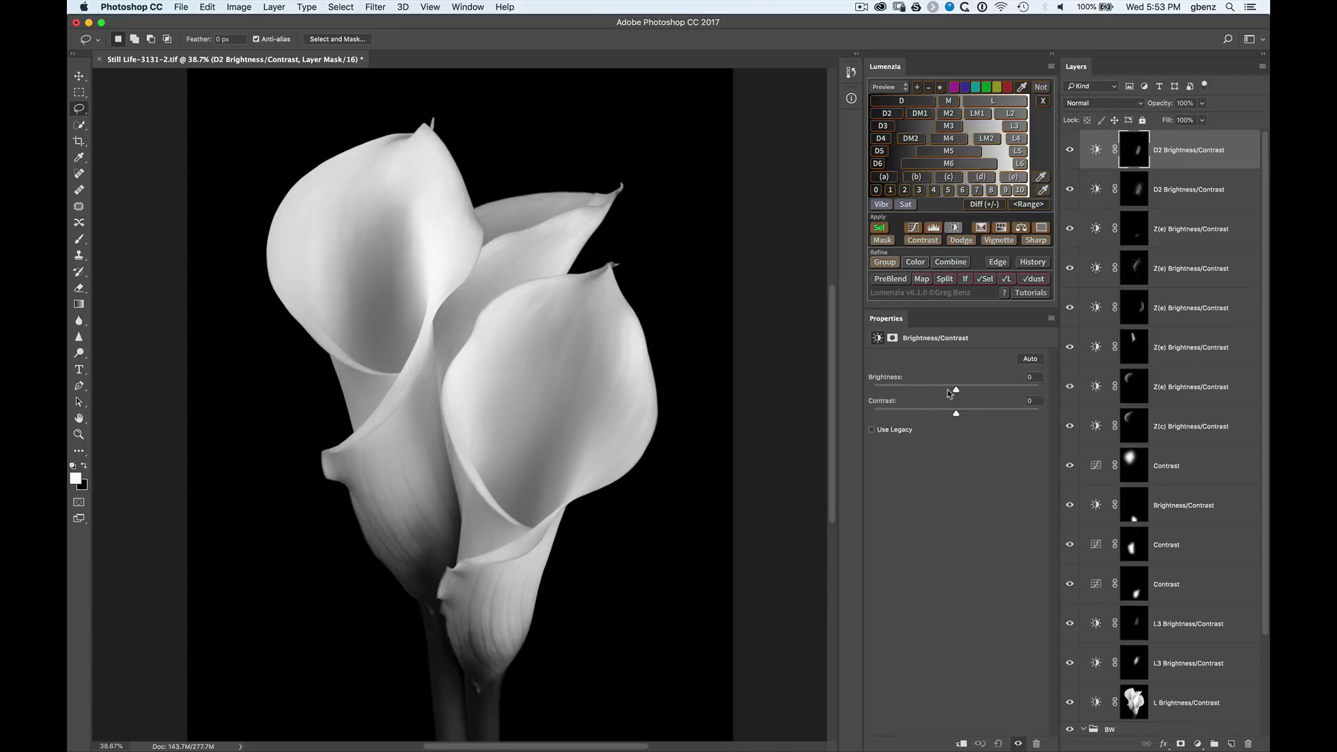
{"action": "left_click", "coordinate": [931, 390]}
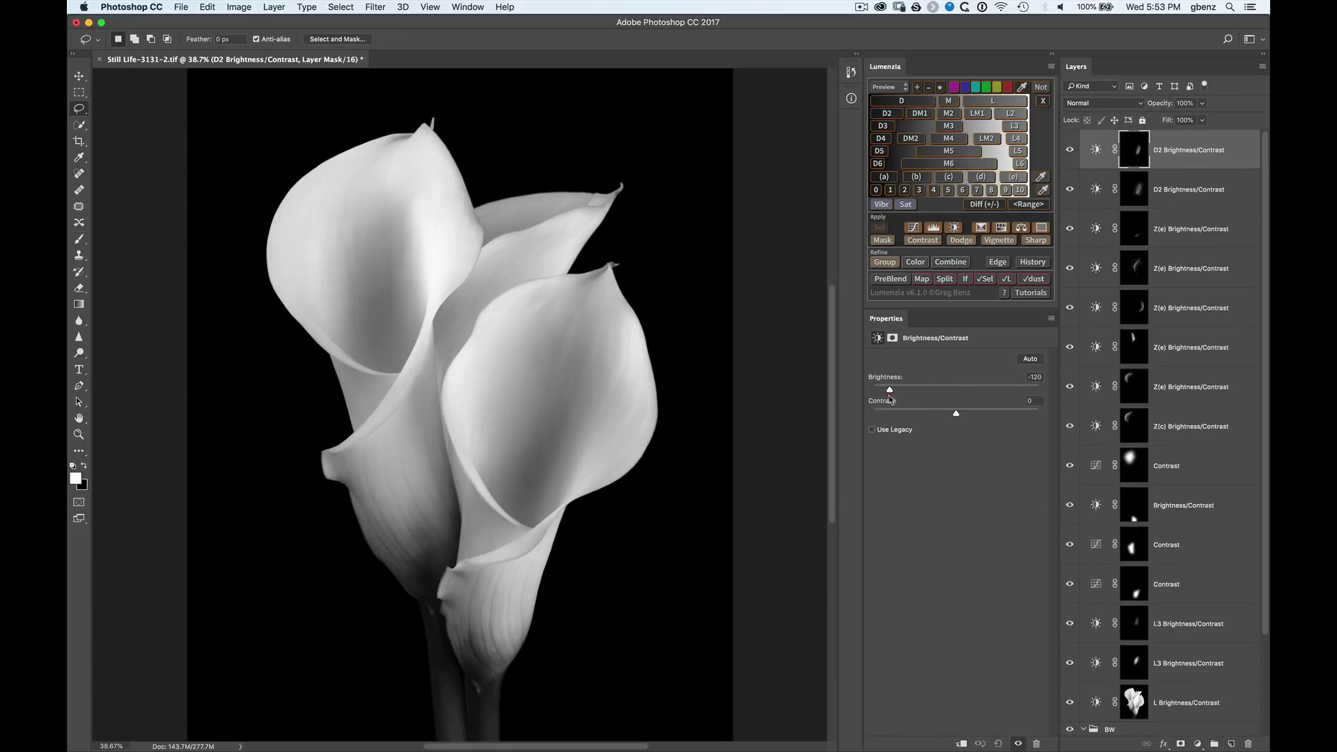
{"action": "left_click_drag", "start_coordinate": [879, 401], "coordinate": [872, 401]}
{"action": "mouse_move", "coordinate": [388, 184]}
{"action": "left_mouse_down"}
{"action": "mouse_move", "coordinate": [332, 296]}
{"action": "mouse_move", "coordinate": [374, 369]}
{"action": "mouse_move", "coordinate": [413, 337]}
{"action": "mouse_move", "coordinate": [427, 251]}
{"action": "mouse_move", "coordinate": [392, 179]}
{"action": "left_mouse_up"}
Darken the upper-left petal's shadowed interior with a D2-masked Brightness/Contrast layer at -139
{"action": "left_click", "coordinate": [882, 126]}
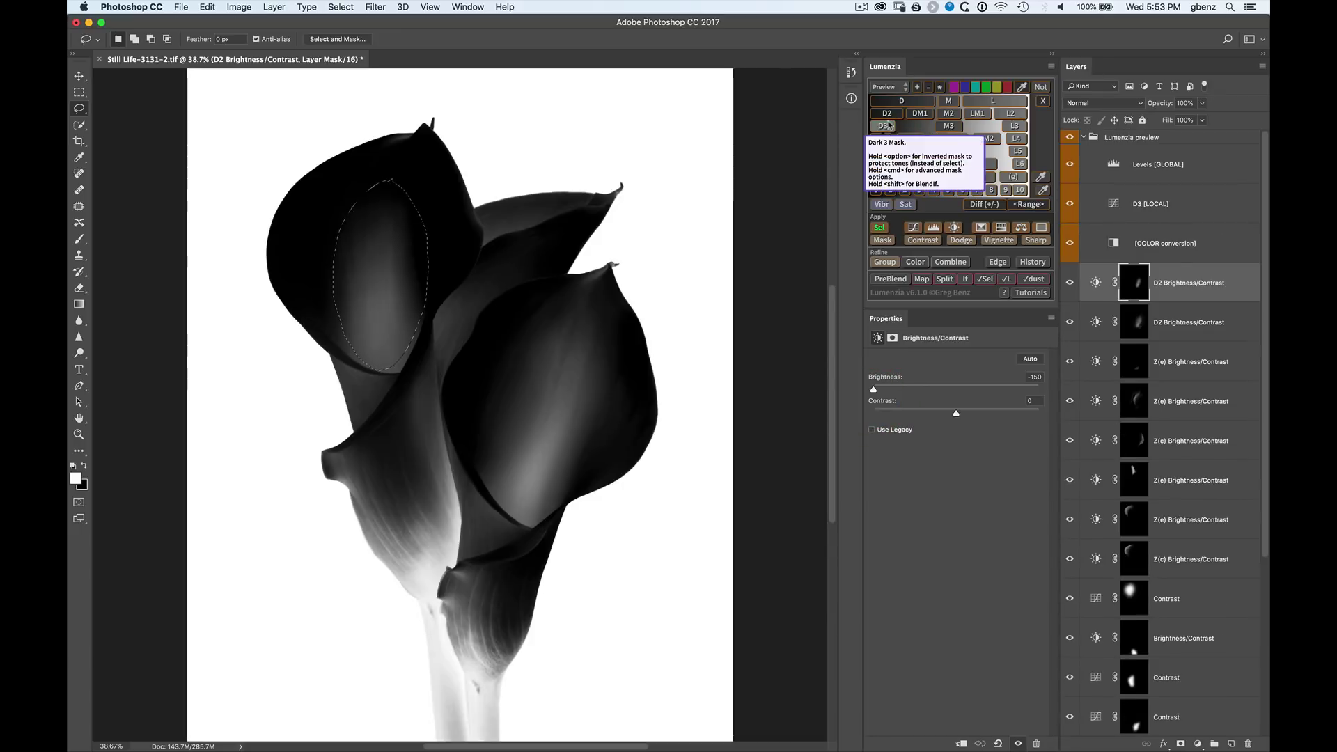
{"action": "left_click", "coordinate": [886, 113]}
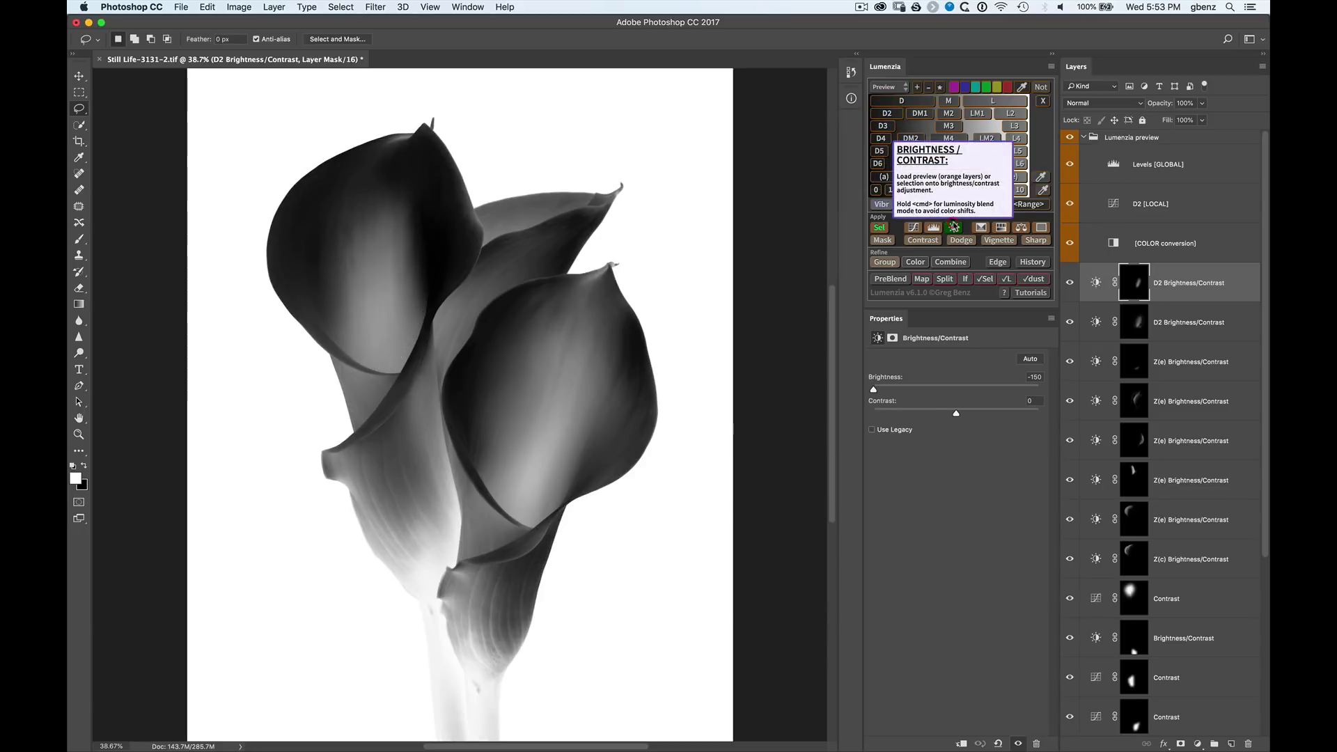
{"action": "left_click", "coordinate": [954, 227]}
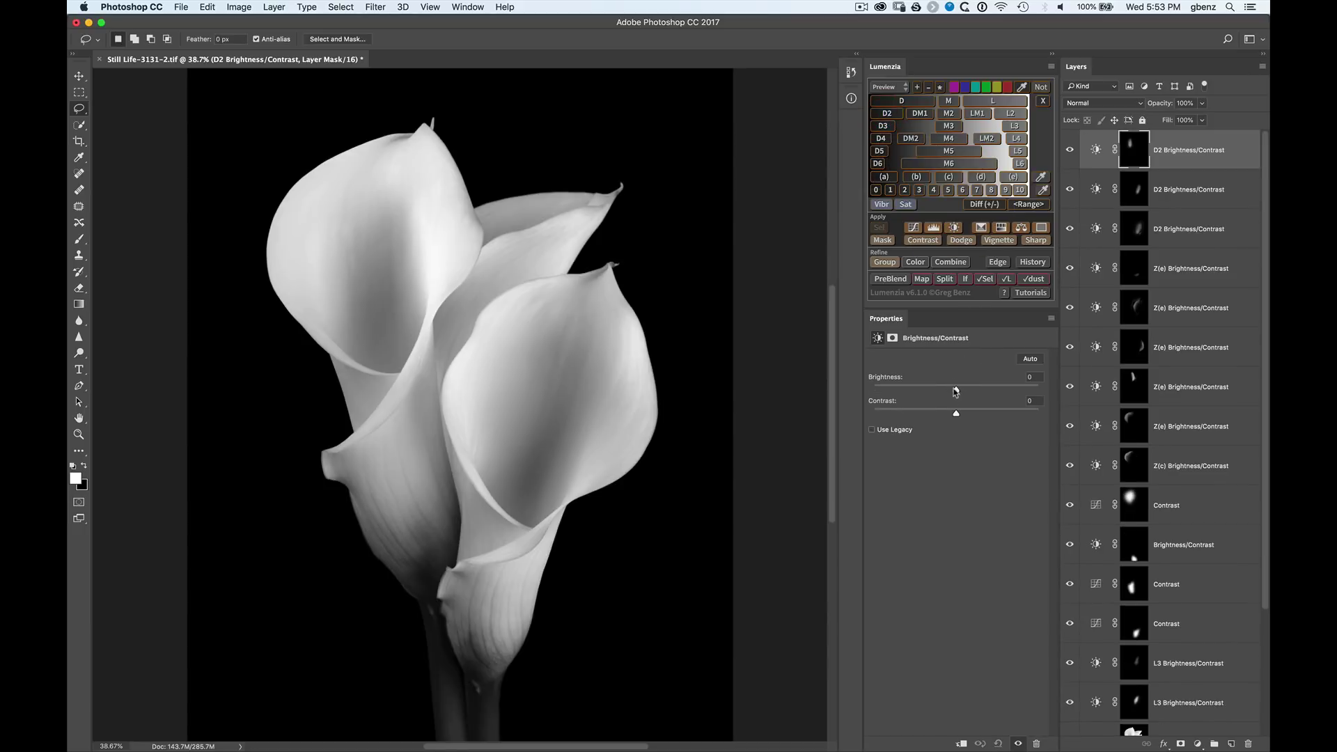
{"action": "left_click_drag", "start_coordinate": [954, 392], "coordinate": [919, 392]}
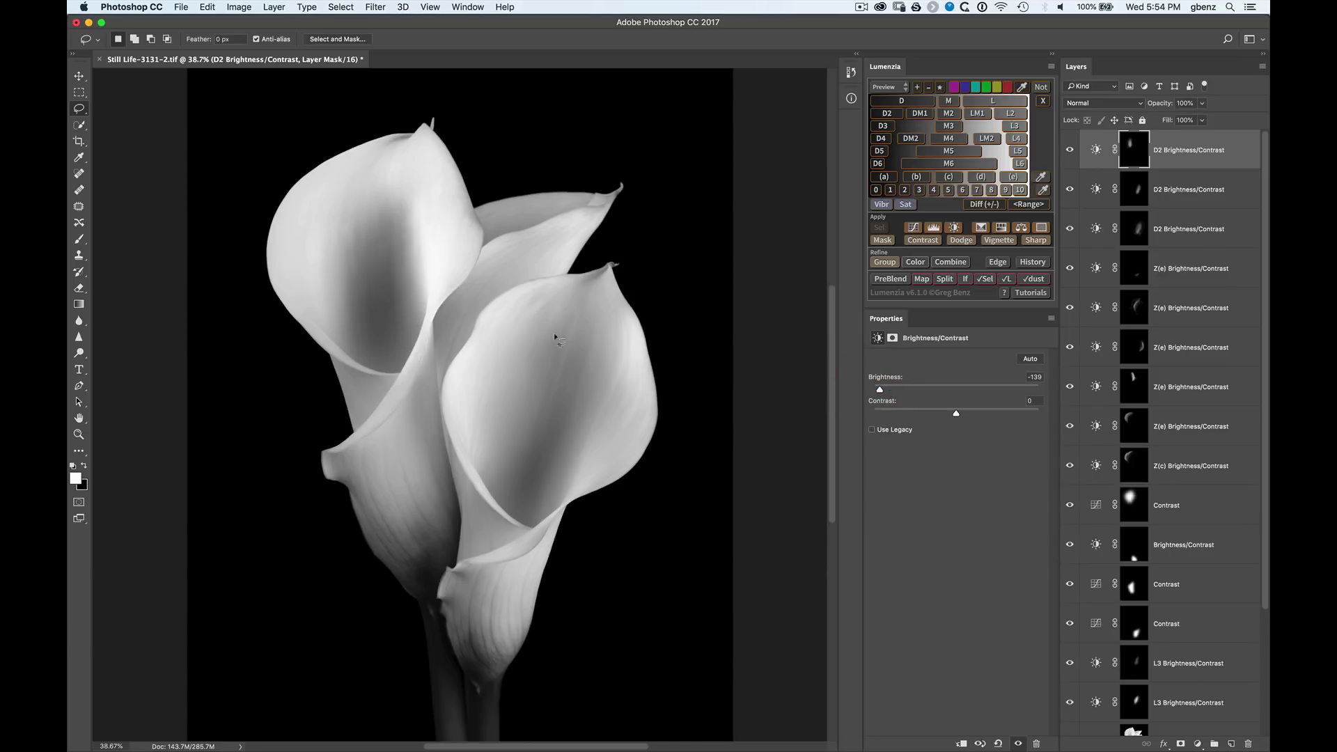
Darken another shadow area of the left lily with a D2-masked layer at -124, comparing before and after
{"action": "mouse_move", "coordinate": [363, 376]}
{"action": "left_mouse_down"}
{"action": "mouse_move", "coordinate": [337, 388]}
{"action": "mouse_move", "coordinate": [346, 434]}
{"action": "mouse_move", "coordinate": [385, 395]}
{"action": "mouse_move", "coordinate": [353, 373]}
{"action": "mouse_move", "coordinate": [363, 373]}
{"action": "left_mouse_up"}
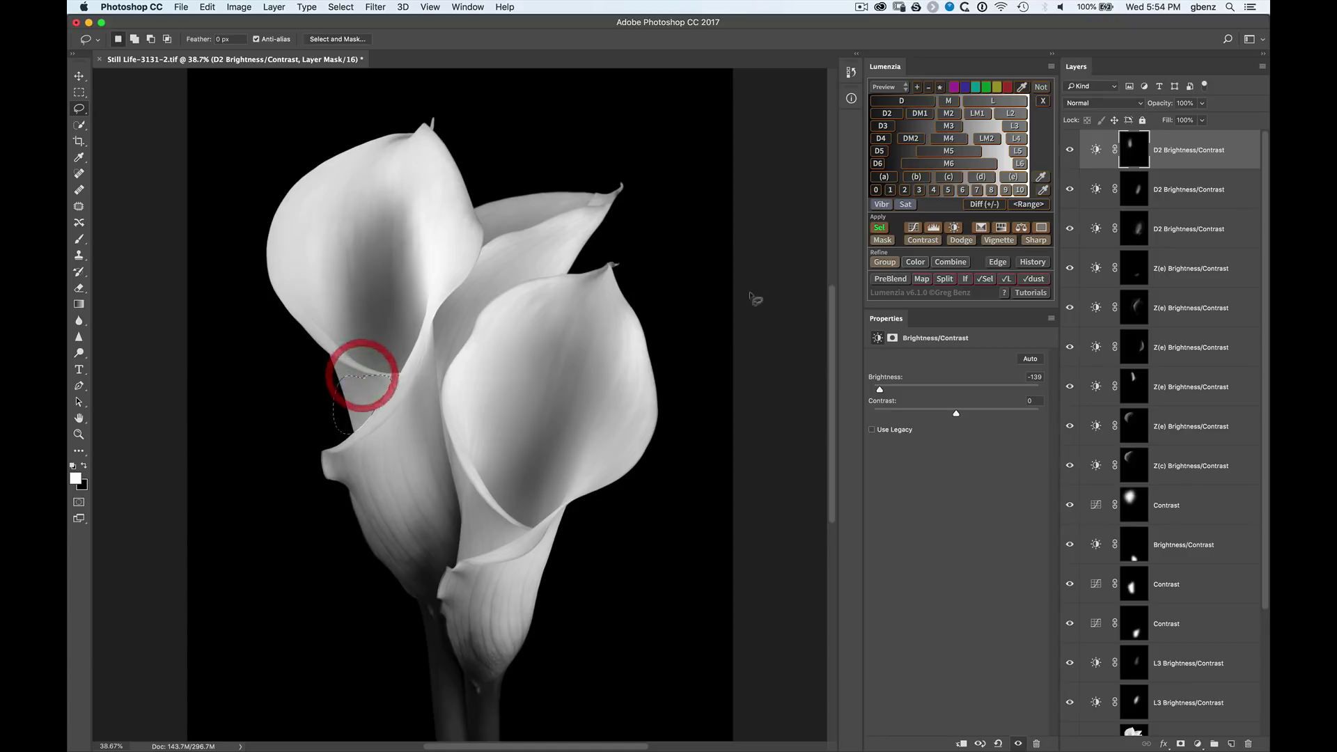
{"action": "left_click", "coordinate": [882, 125]}
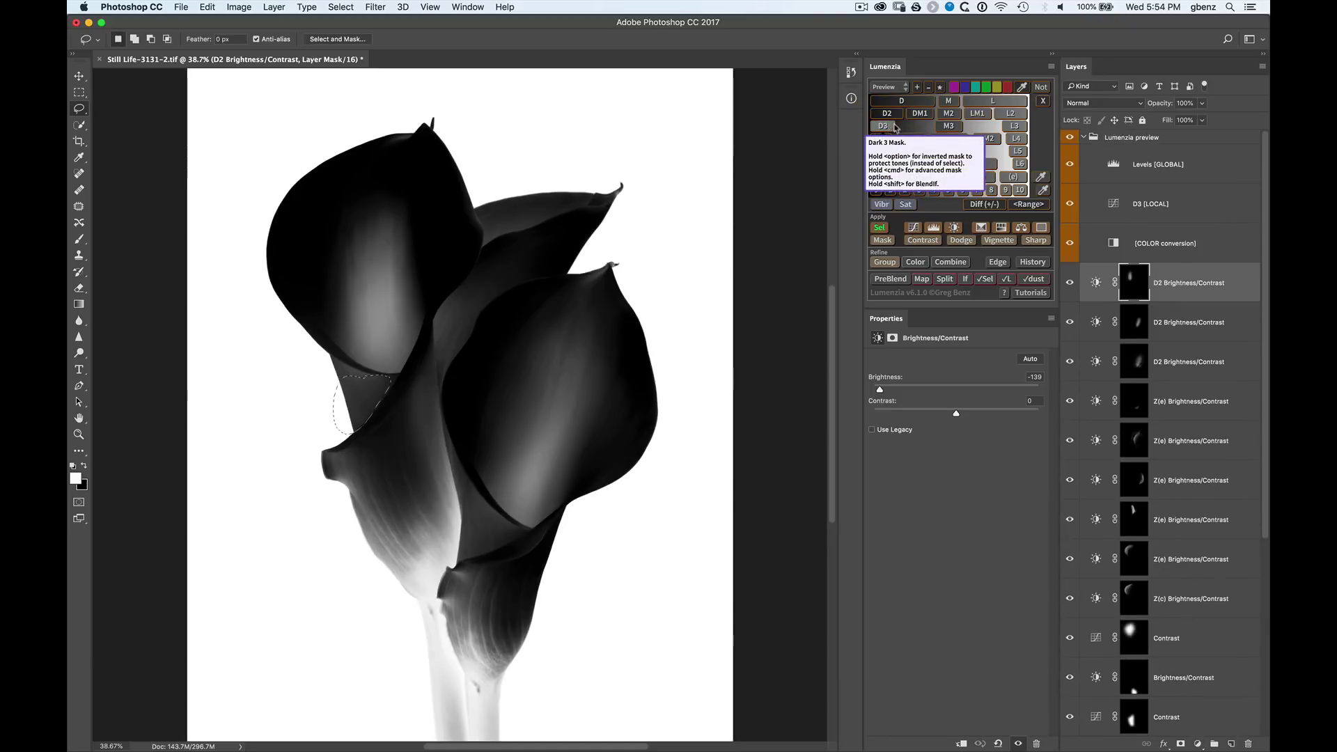
{"action": "left_click", "coordinate": [886, 112]}
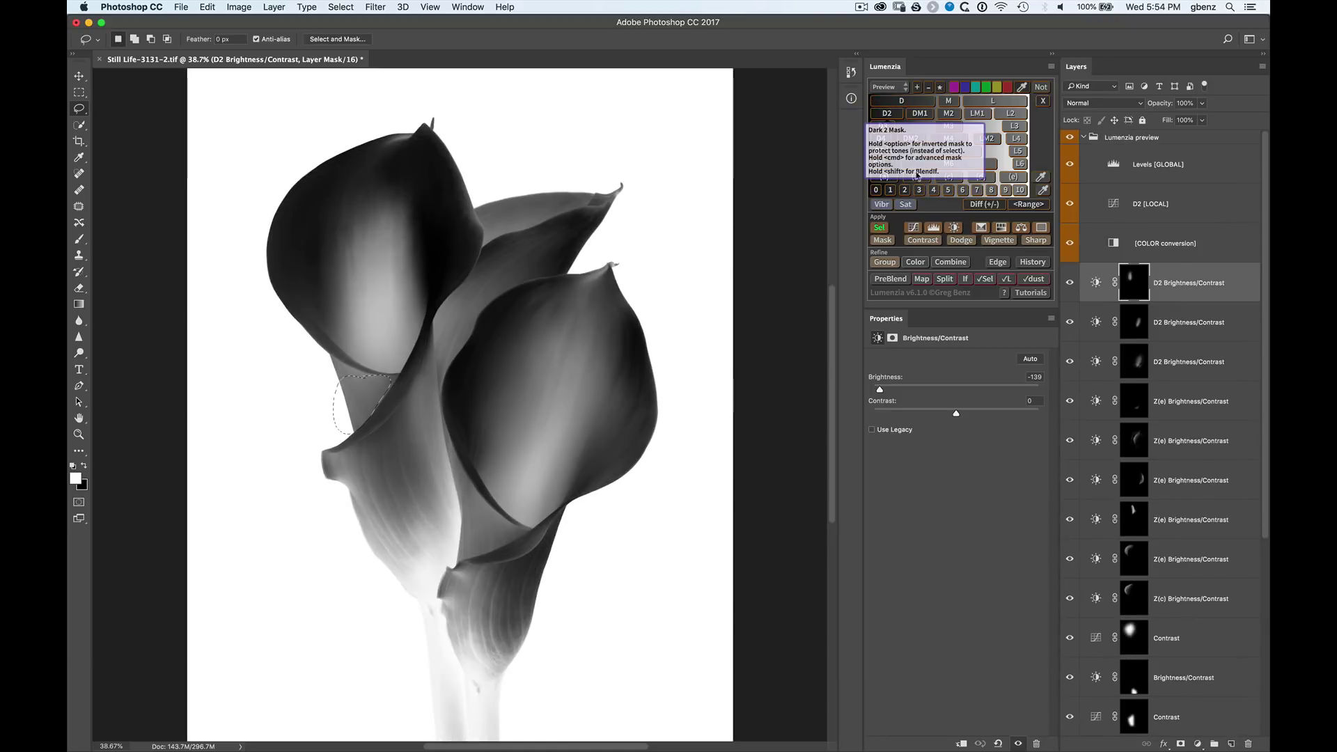
{"action": "left_click", "coordinate": [954, 227]}
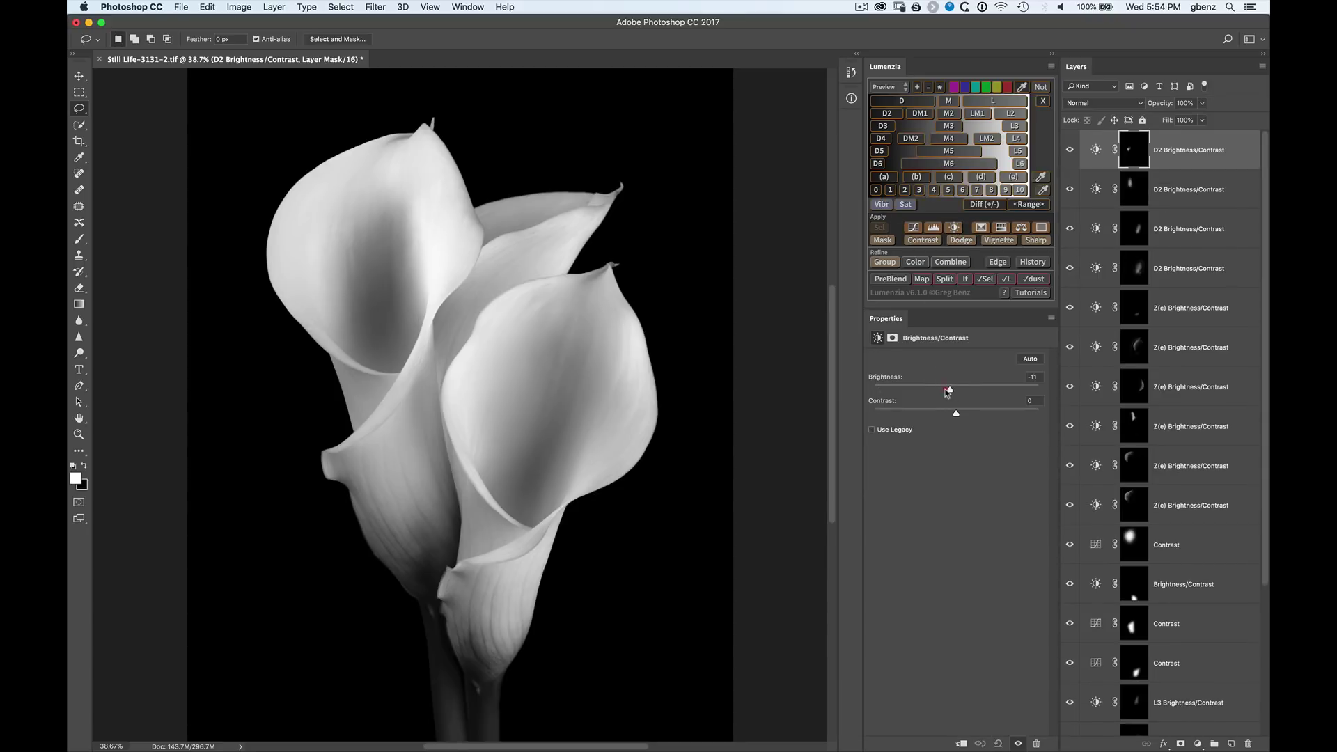
{"action": "left_click_drag", "start_coordinate": [947, 393], "coordinate": [926, 392]}
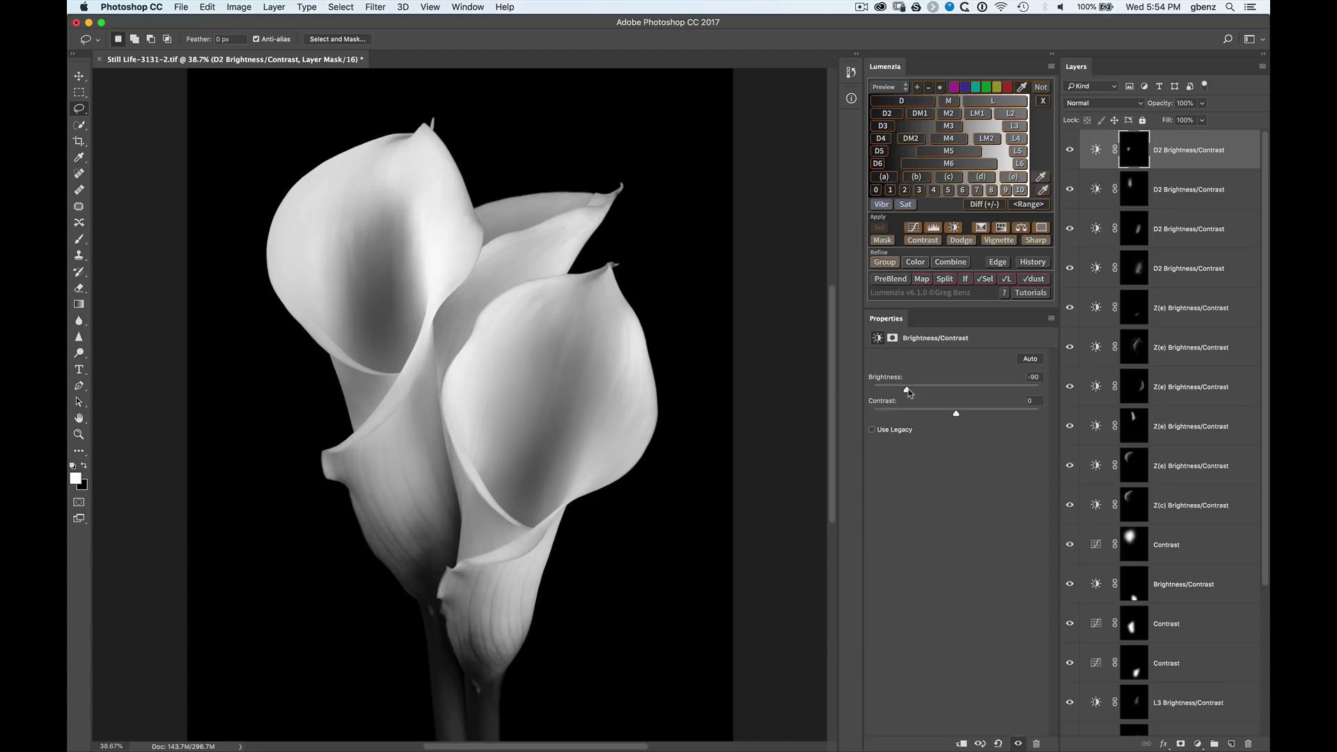
{"action": "left_click", "coordinate": [1070, 150]}
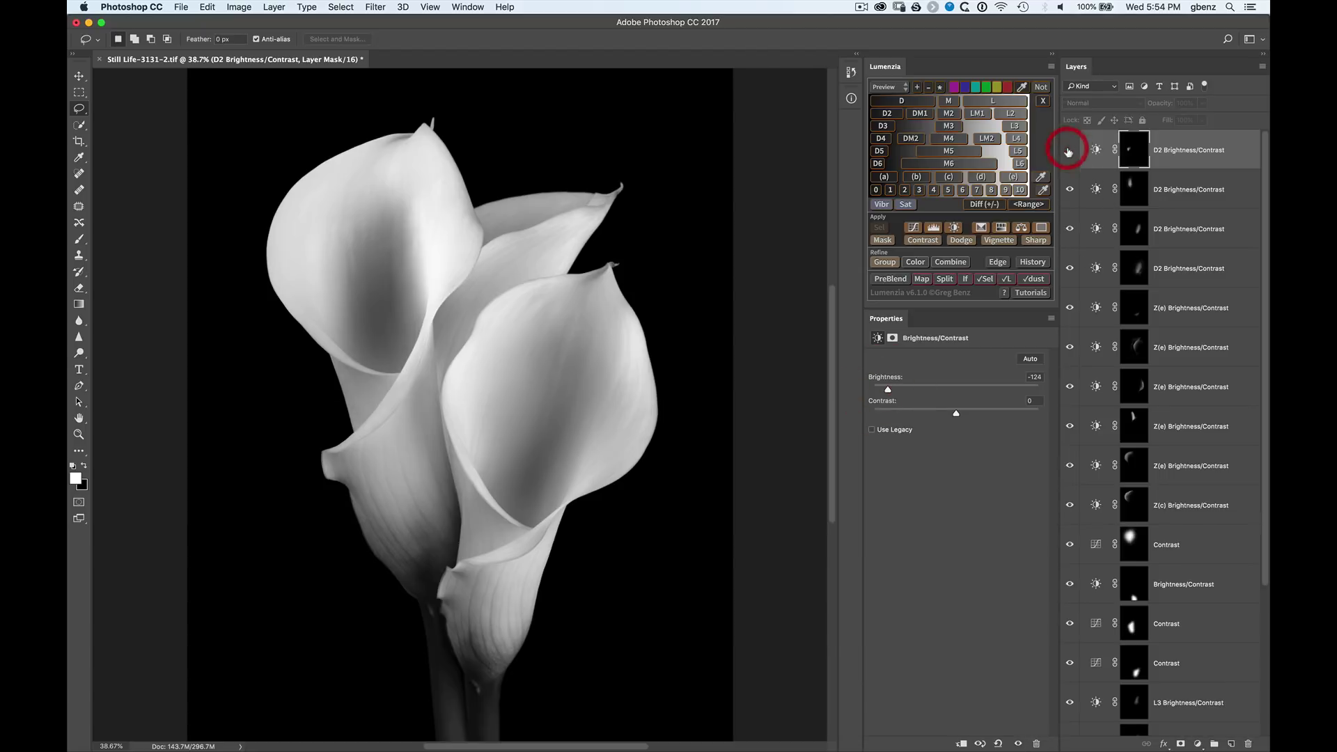
{"action": "left_click", "coordinate": [1070, 150]}
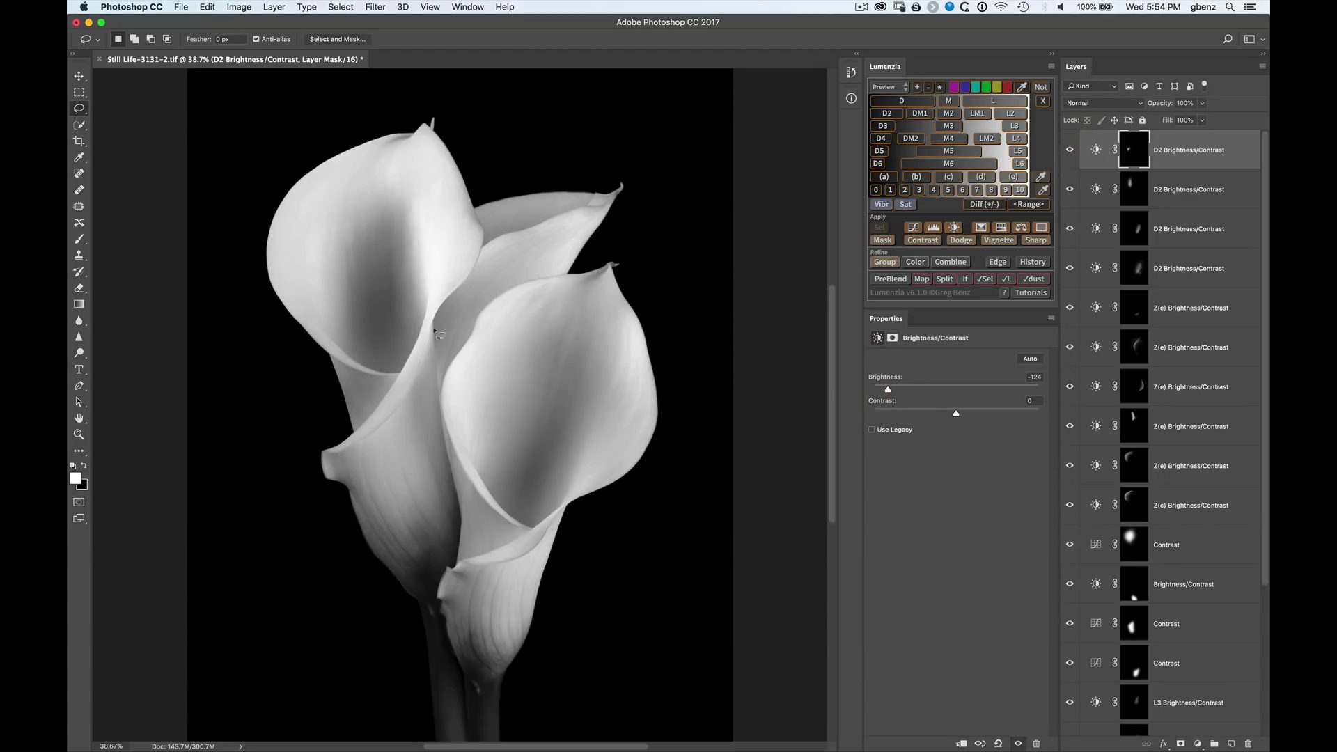
Lasso the left petal's lit edge and add a Z(e)-masked Brightness/Contrast layer
{"action": "mouse_move", "coordinate": [293, 321]}
{"action": "left_mouse_down"}
{"action": "mouse_move", "coordinate": [327, 357]}
{"action": "mouse_move", "coordinate": [388, 383]}
{"action": "mouse_move", "coordinate": [394, 367]}
{"action": "mouse_move", "coordinate": [341, 342]}
{"action": "mouse_move", "coordinate": [277, 289]}
{"action": "left_mouse_up"}
{"action": "left_click", "coordinate": [1016, 178]}
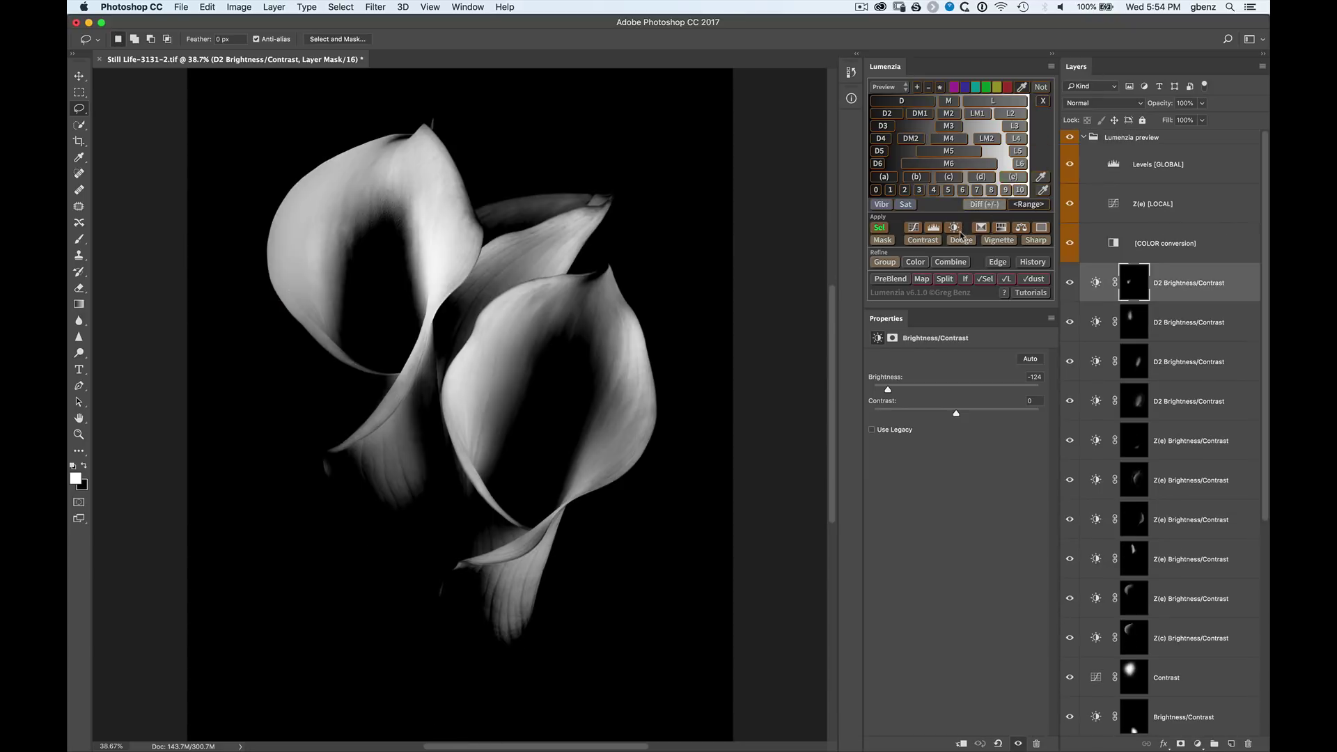
{"action": "left_click", "coordinate": [954, 229]}
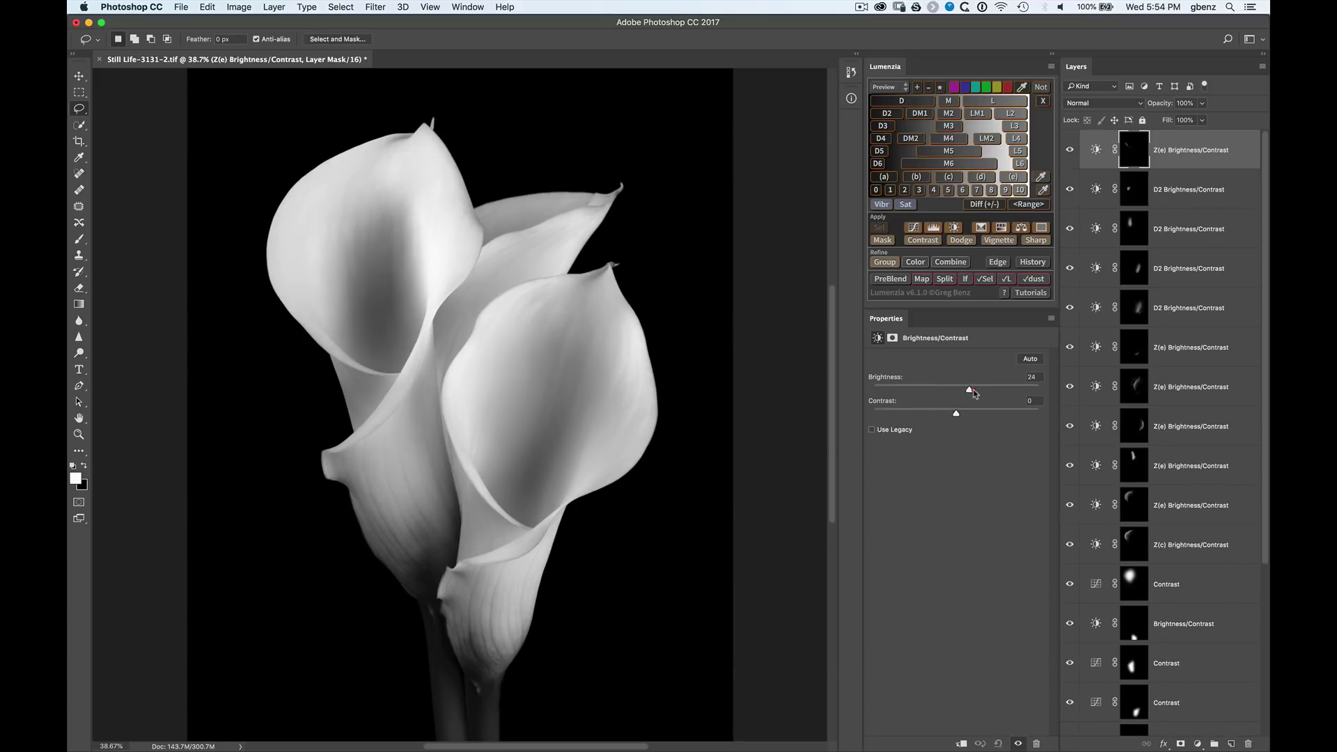
Raise the lit edge's brightness to about 106 and compare before and after
{"action": "left_click_drag", "start_coordinate": [1017, 392], "coordinate": [1014, 390]}
{"action": "left_click", "coordinate": [1069, 150]}
{"action": "left_click", "coordinate": [1069, 150]}
Lasso another left-lily petal edge and brighten it with a Z(e)-masked layer at 115, undoing the stray unmasked layer
{"action": "mouse_move", "coordinate": [426, 337]}
{"action": "left_mouse_down"}
{"action": "mouse_move", "coordinate": [381, 424]}
{"action": "mouse_move", "coordinate": [322, 467]}
{"action": "mouse_move", "coordinate": [311, 457]}
{"action": "mouse_move", "coordinate": [370, 421]}
{"action": "mouse_move", "coordinate": [428, 324]}
{"action": "mouse_move", "coordinate": [392, 385]}
{"action": "mouse_move", "coordinate": [323, 458]}
{"action": "mouse_move", "coordinate": [386, 417]}
{"action": "mouse_move", "coordinate": [344, 447]}
{"action": "left_mouse_up"}
{"action": "left_click_drag", "start_coordinate": [432, 344], "coordinate": [431, 341]}
{"action": "left_click", "coordinate": [954, 228]}
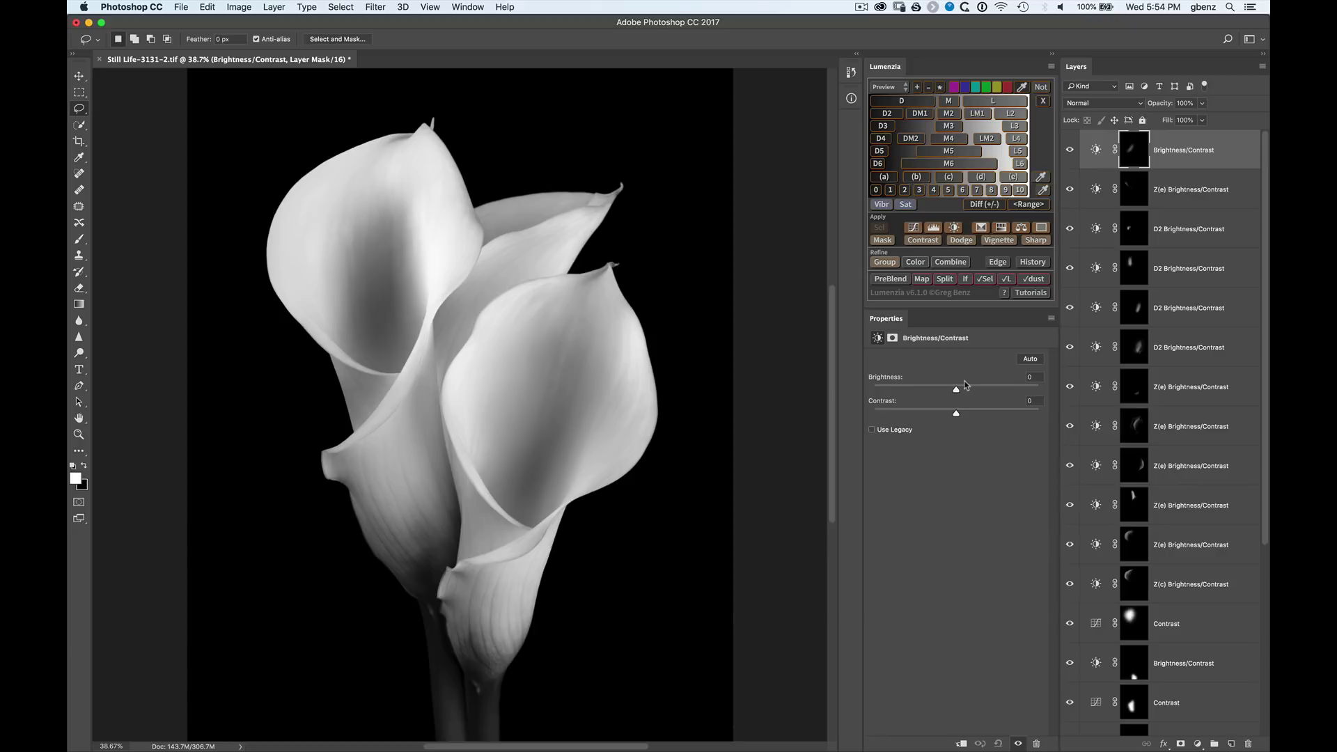
{"action": "key", "text": "super+z"}
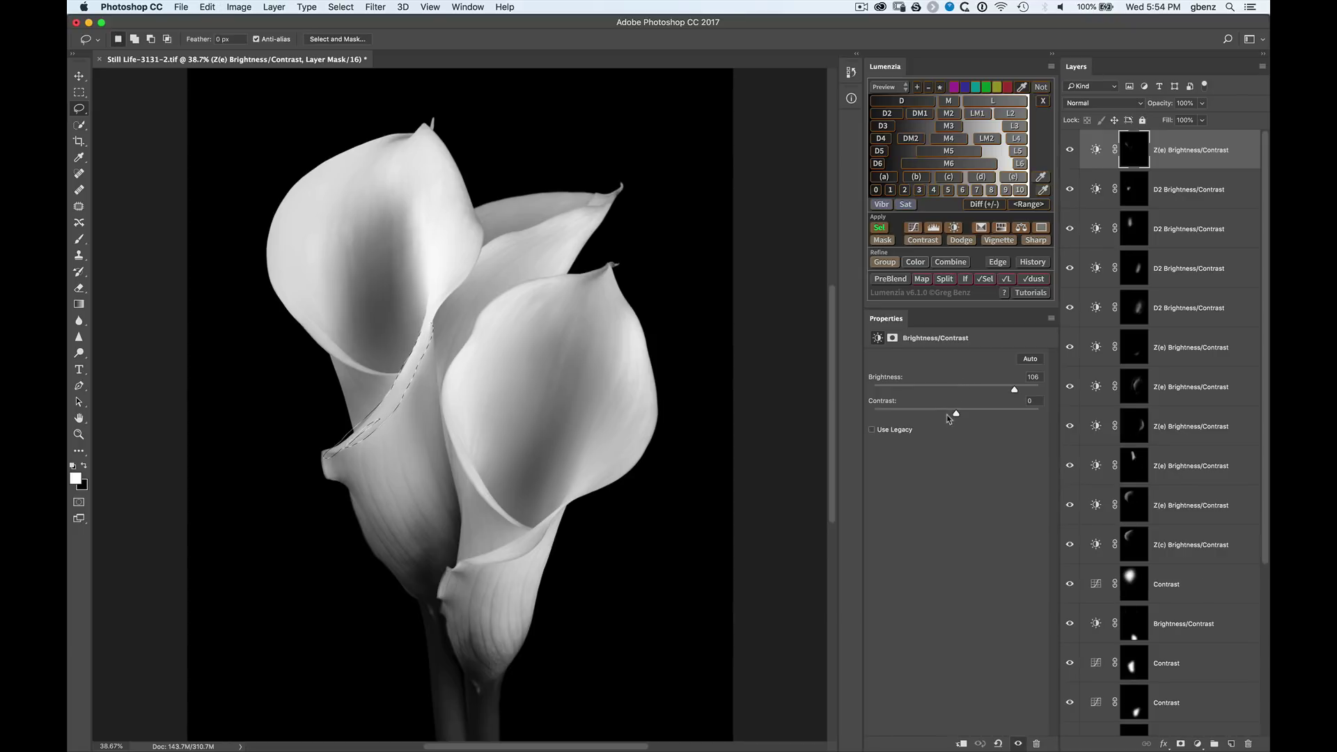
{"action": "left_click", "coordinate": [1010, 177]}
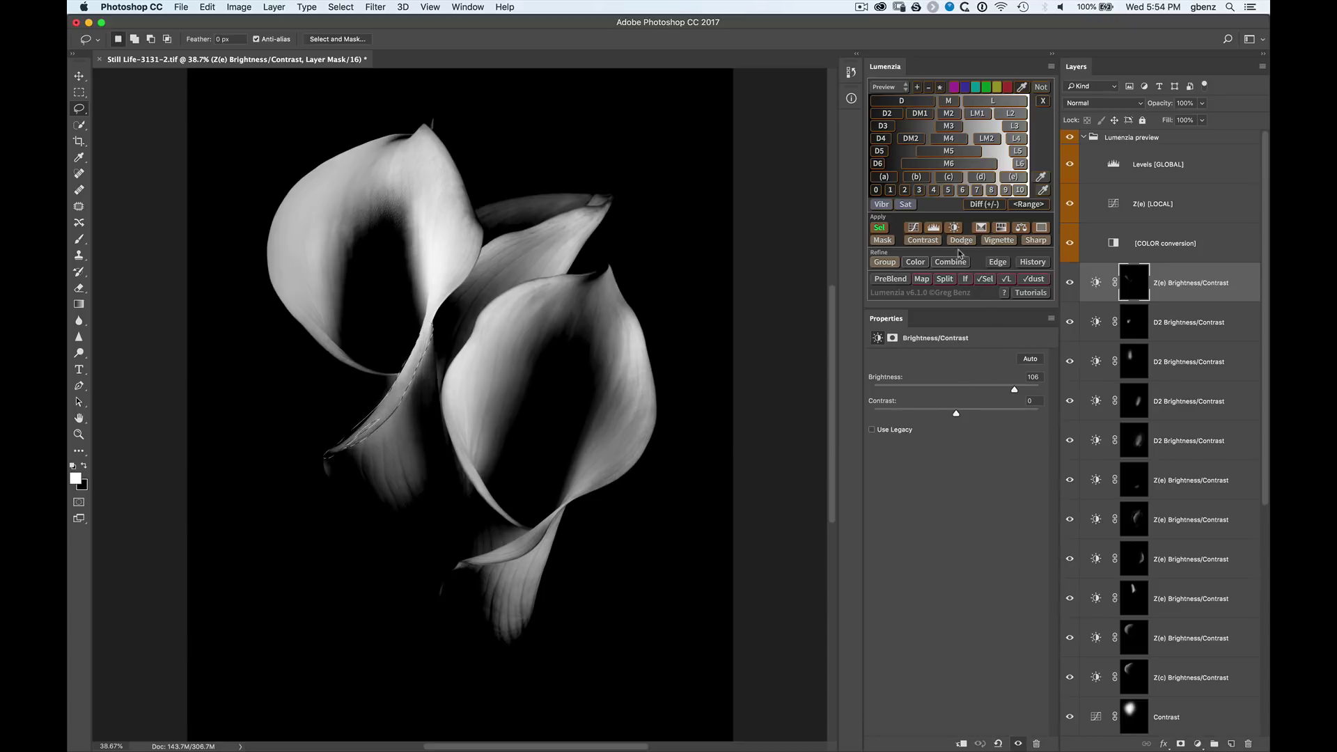
{"action": "left_click", "coordinate": [954, 227]}
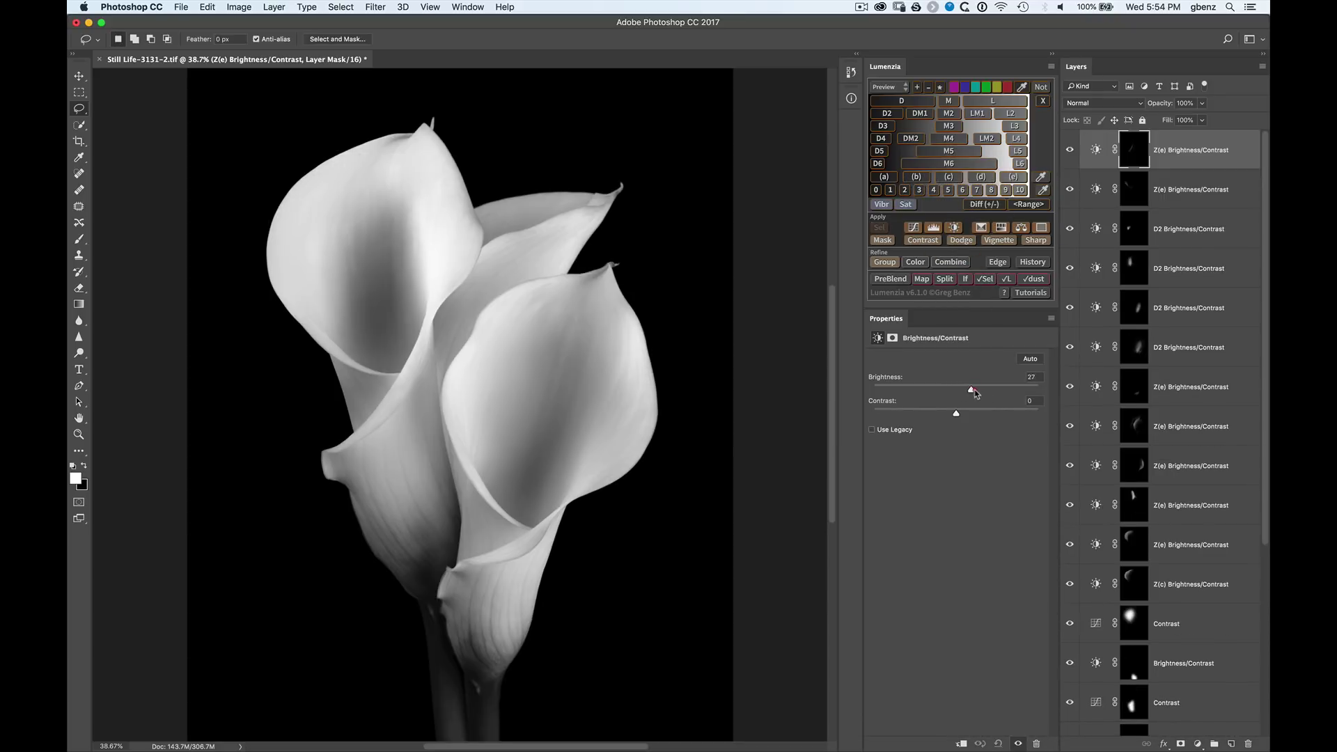
{"action": "left_click_drag", "start_coordinate": [1021, 391], "coordinate": [1019, 390]}
{"action": "left_click", "coordinate": [1071, 152]}
{"action": "left_click", "coordinate": [1070, 152]}
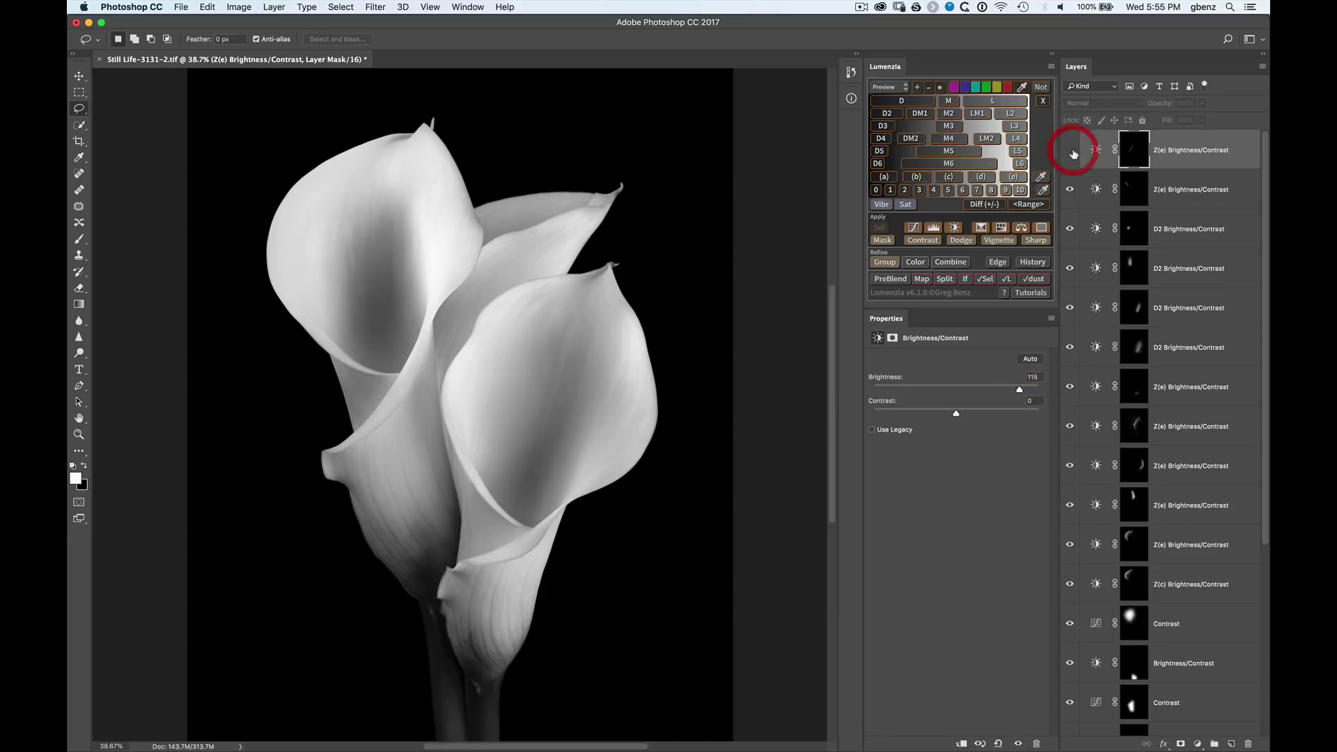
{"action": "left_click", "coordinate": [1070, 152]}
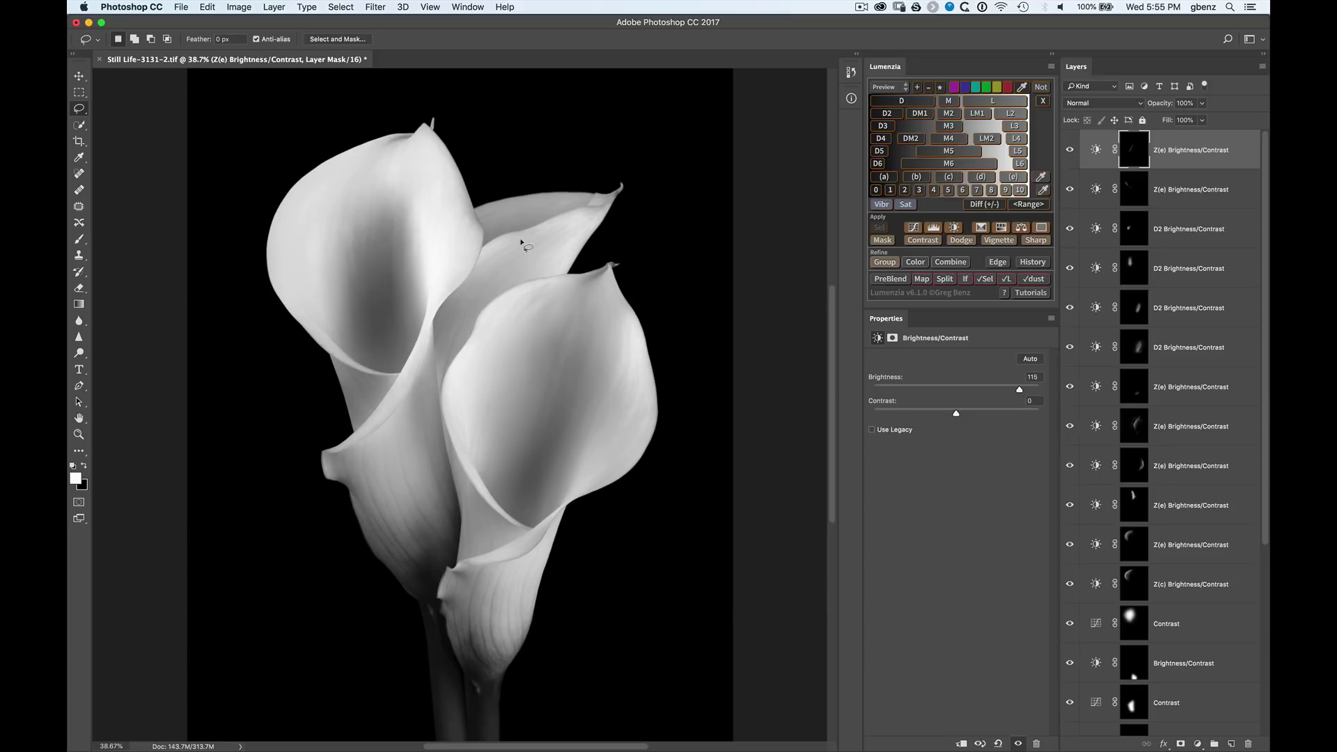
Add a 35%-opacity Contrast curve over the upper petal, then a Z6-masked Brightness/Contrast layer on the crease
{"action": "mouse_move", "coordinate": [518, 239]}
{"action": "left_mouse_down"}
{"action": "mouse_move", "coordinate": [436, 305]}
{"action": "mouse_move", "coordinate": [424, 341]}
{"action": "mouse_move", "coordinate": [447, 378]}
{"action": "mouse_move", "coordinate": [496, 306]}
{"action": "mouse_move", "coordinate": [554, 267]}
{"action": "mouse_move", "coordinate": [554, 223]}
{"action": "left_mouse_up"}
{"action": "left_click", "coordinate": [924, 240]}
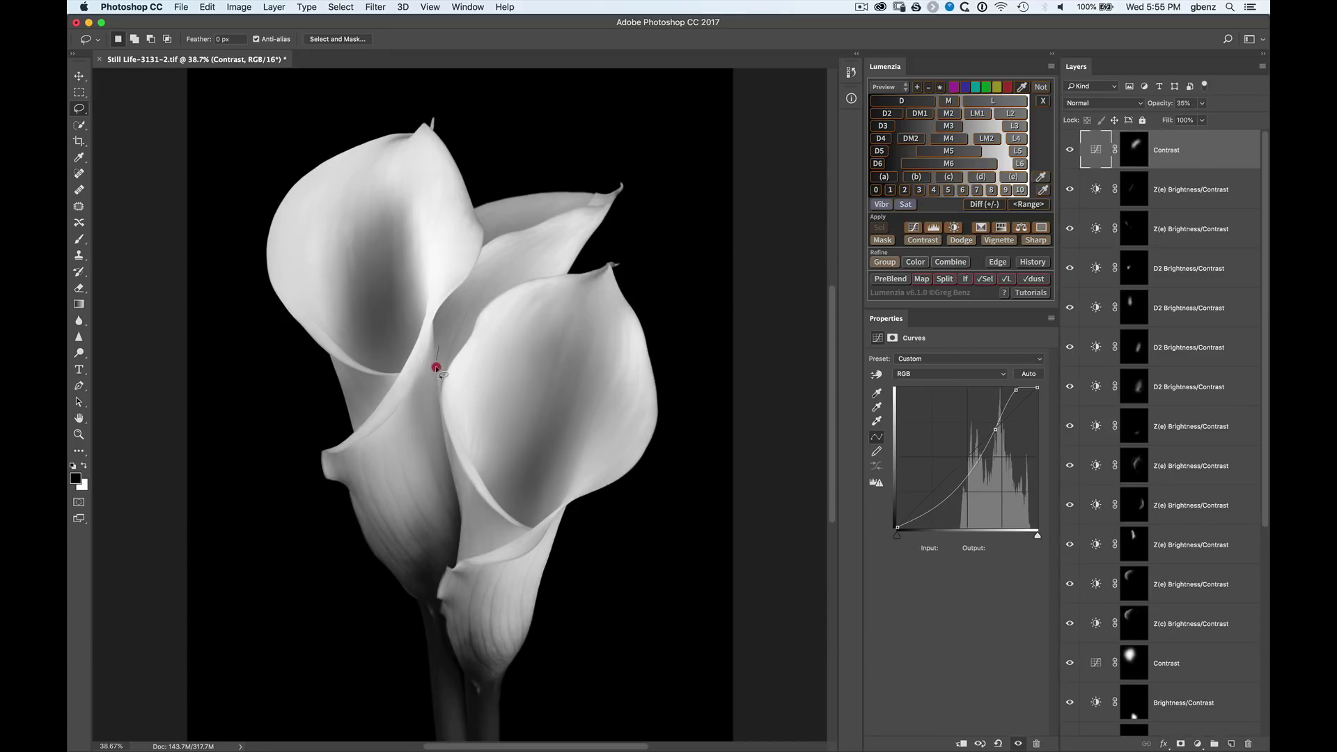
{"action": "mouse_move", "coordinate": [436, 367]}
{"action": "left_mouse_down"}
{"action": "mouse_move", "coordinate": [433, 388]}
{"action": "mouse_move", "coordinate": [448, 389]}
{"action": "mouse_move", "coordinate": [441, 344]}
{"action": "left_mouse_up"}
{"action": "left_click", "coordinate": [948, 190]}
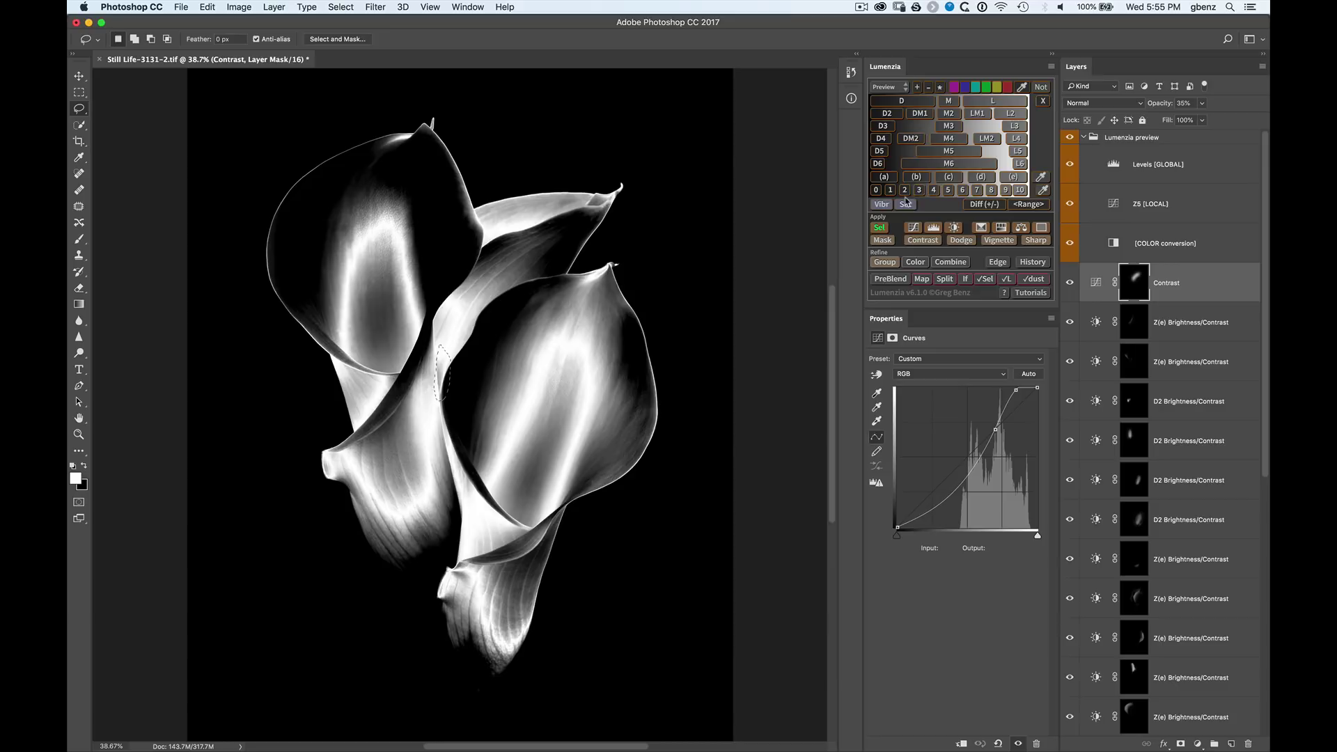
{"action": "left_click", "coordinate": [933, 190]}
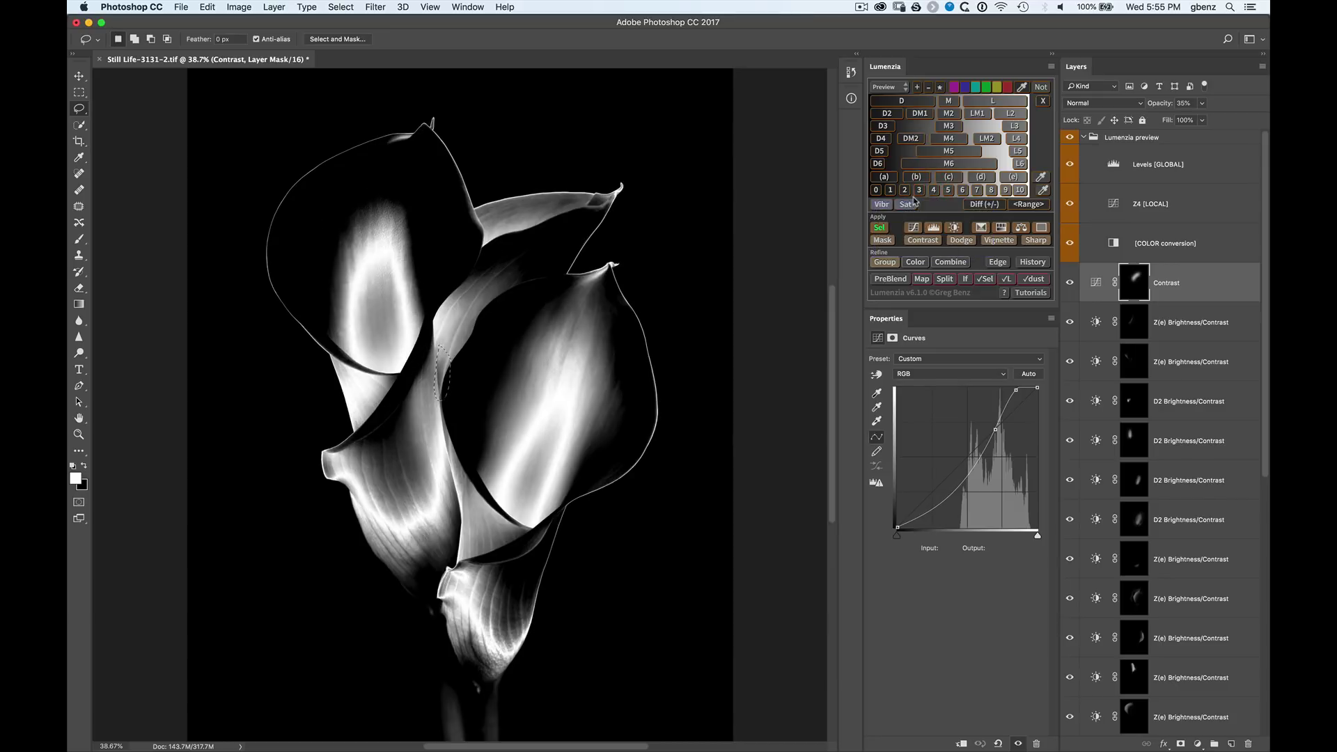
{"action": "left_click", "coordinate": [919, 190]}
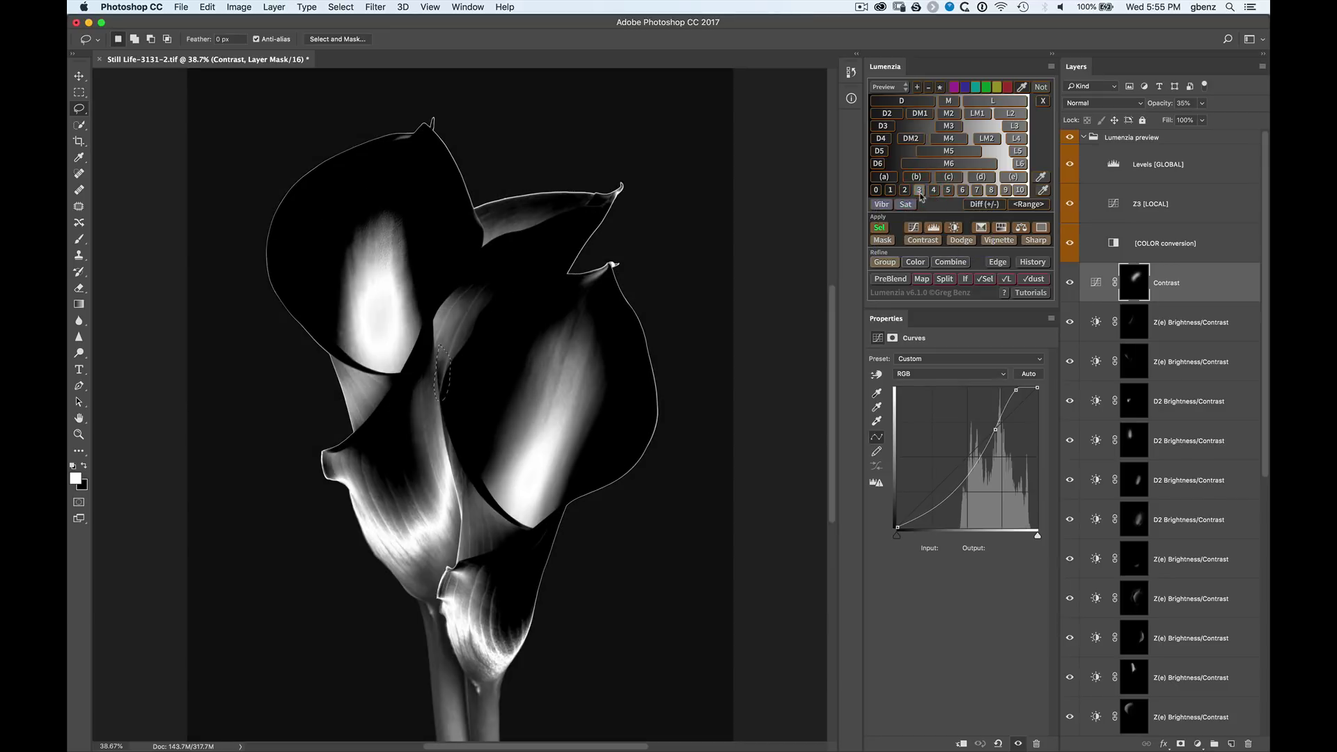
{"action": "left_click", "coordinate": [961, 190]}
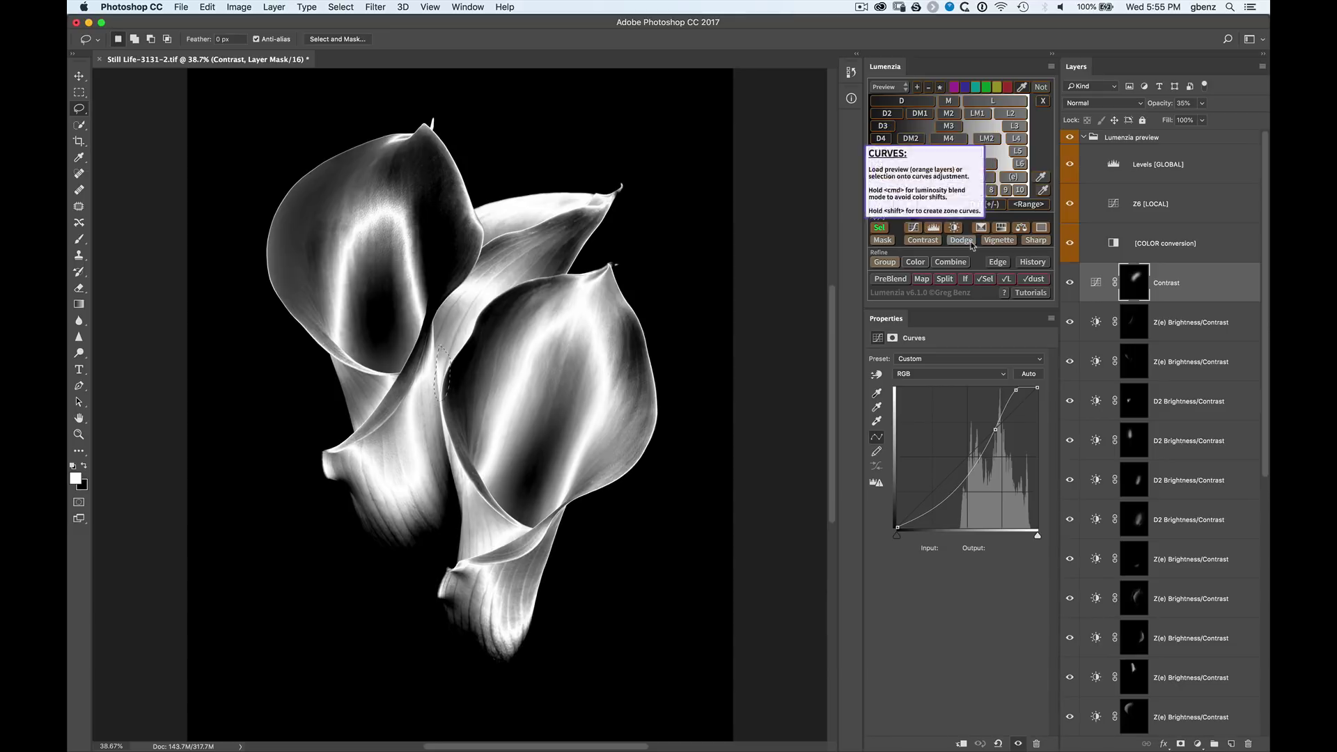
{"action": "left_click", "coordinate": [954, 227]}
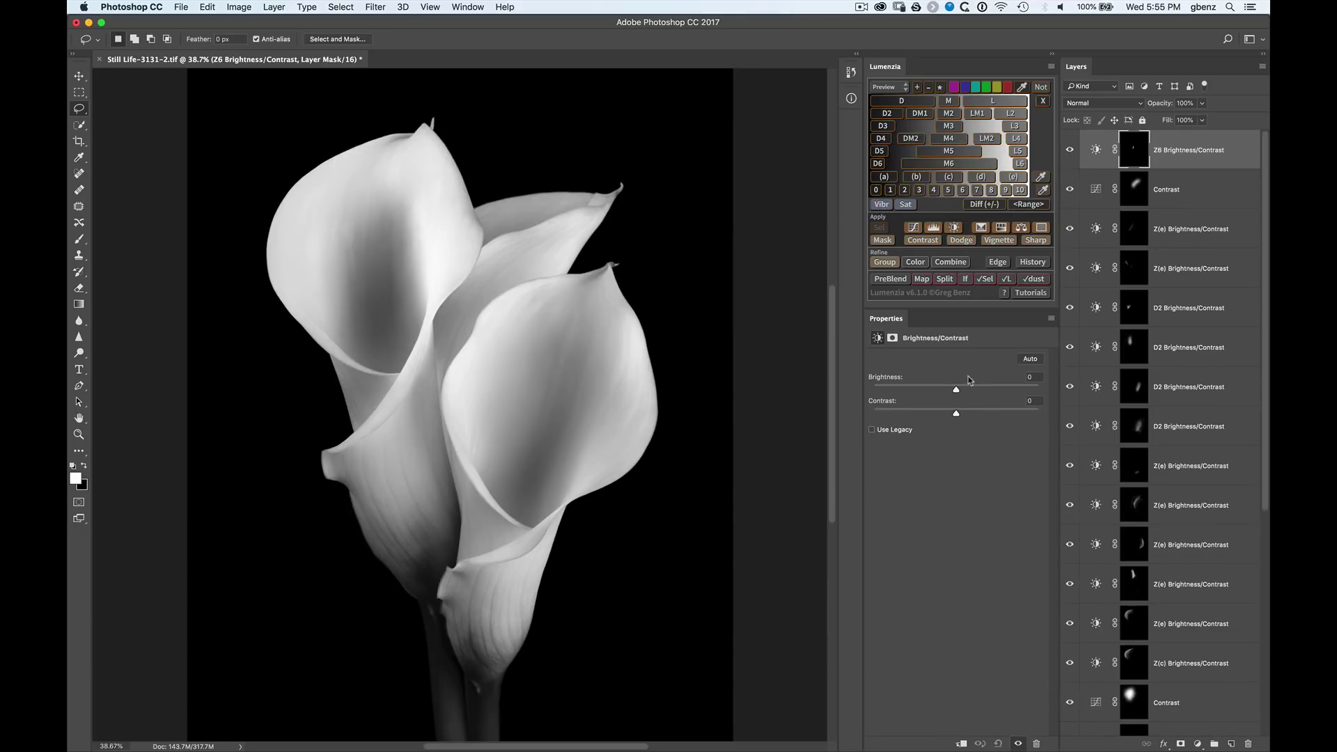
Set the Z6 layer to -25 and add a Z(d) layer brightening the rear petal's top edge to 72
{"action": "mouse_move", "coordinate": [957, 392]}
{"action": "left_mouse_down"}
{"action": "mouse_move", "coordinate": [935, 398]}
{"action": "mouse_move", "coordinate": [943, 392]}
{"action": "left_mouse_up"}
{"action": "mouse_move", "coordinate": [540, 190]}
{"action": "left_mouse_down"}
{"action": "mouse_move", "coordinate": [469, 207]}
{"action": "mouse_move", "coordinate": [477, 218]}
{"action": "mouse_move", "coordinate": [592, 186]}
{"action": "left_mouse_up"}
{"action": "left_click", "coordinate": [988, 179]}
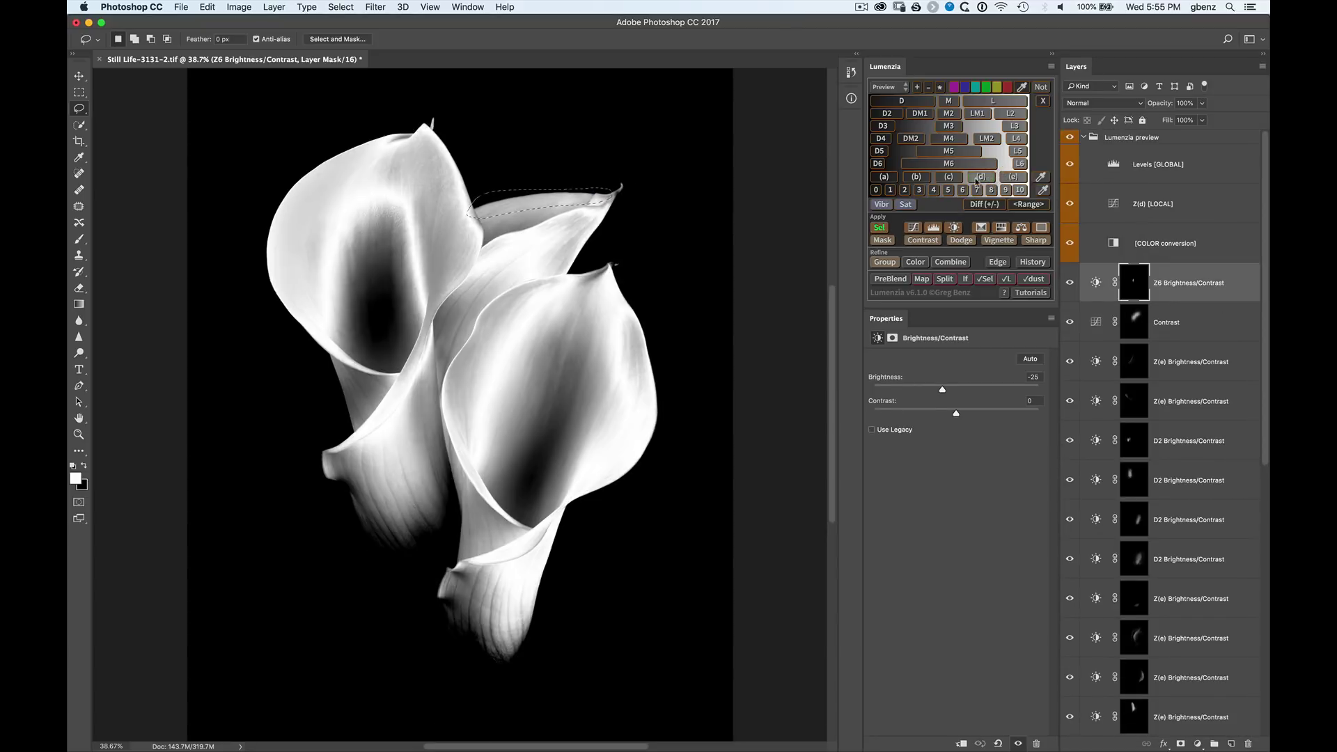
{"action": "left_click", "coordinate": [955, 227]}
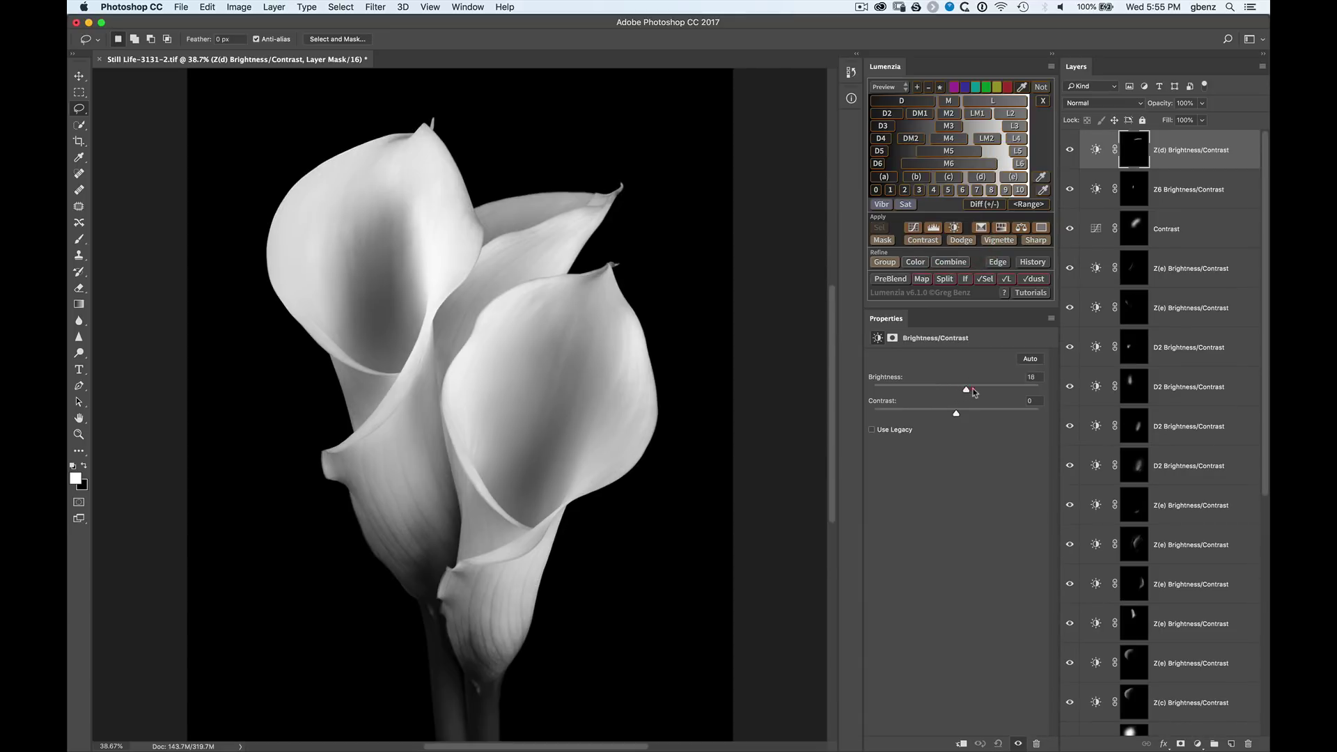
{"action": "left_click_drag", "start_coordinate": [972, 390], "coordinate": [1000, 390]}
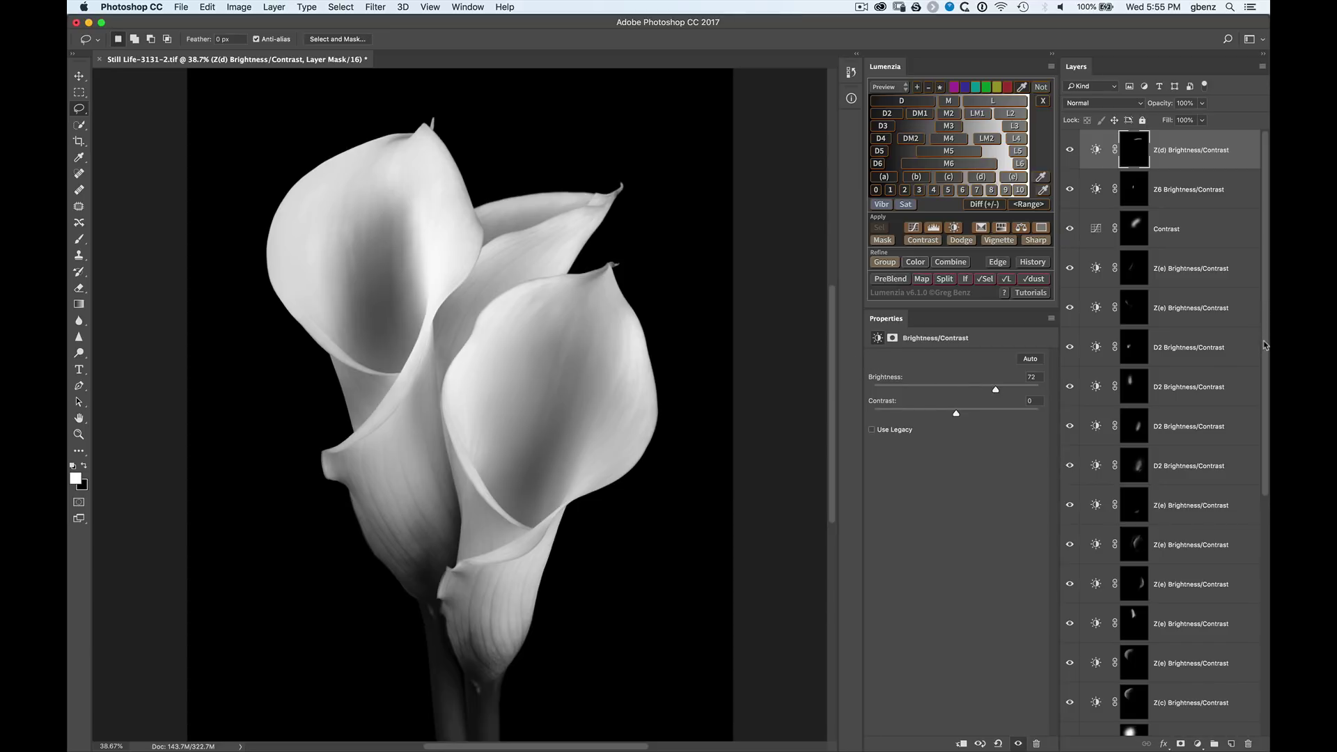
Collapse the BW group and compare the base black-and-white conversion against all adjustments
{"action": "left_click", "coordinate": [1266, 564]}
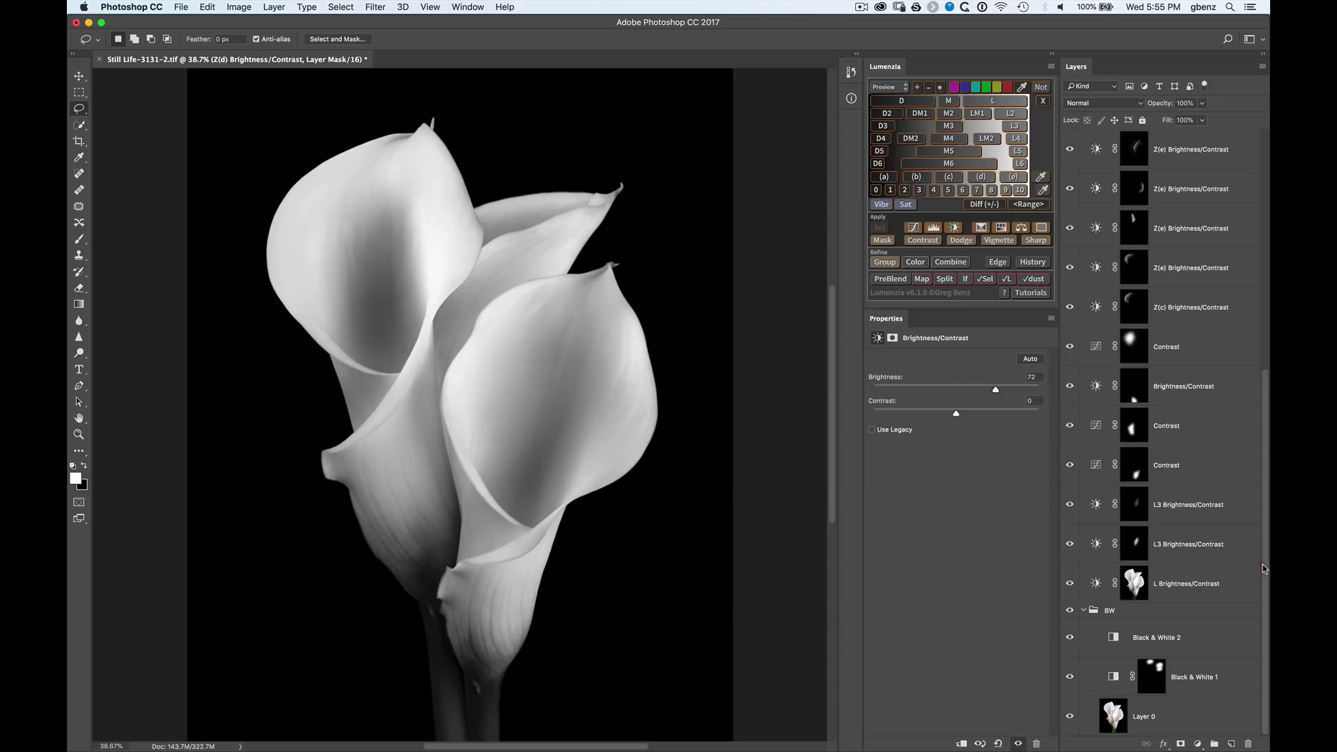
{"action": "left_click", "coordinate": [1085, 610]}
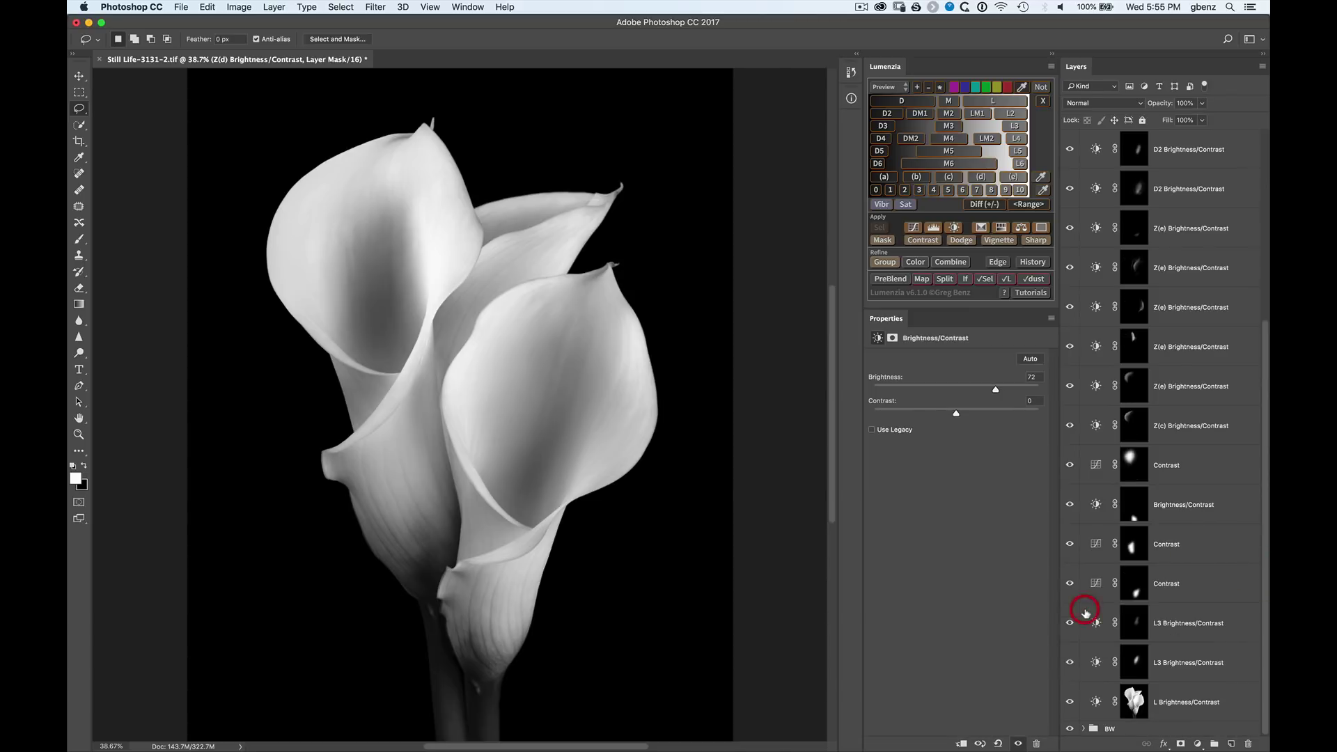
{"action": "left_click", "coordinate": [1070, 728], "text": "alt"}
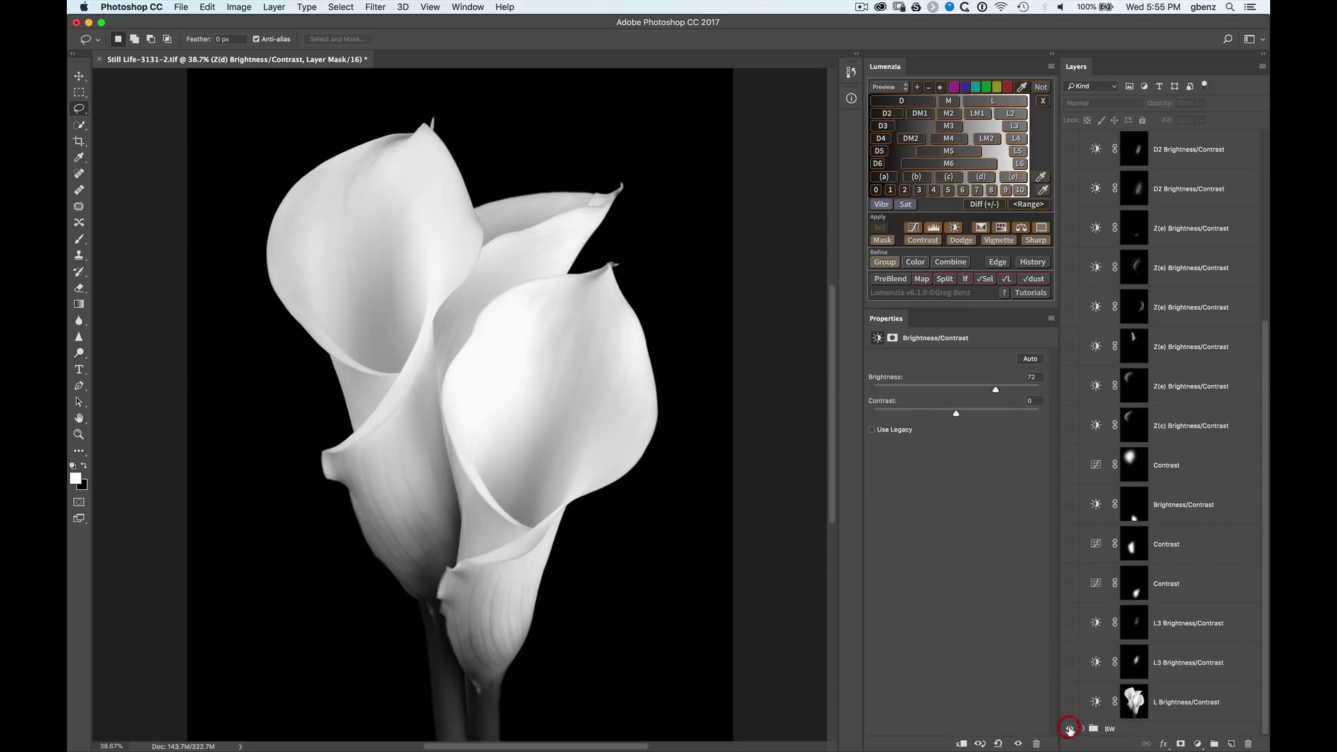
{"action": "left_click", "coordinate": [1069, 728], "text": "alt"}
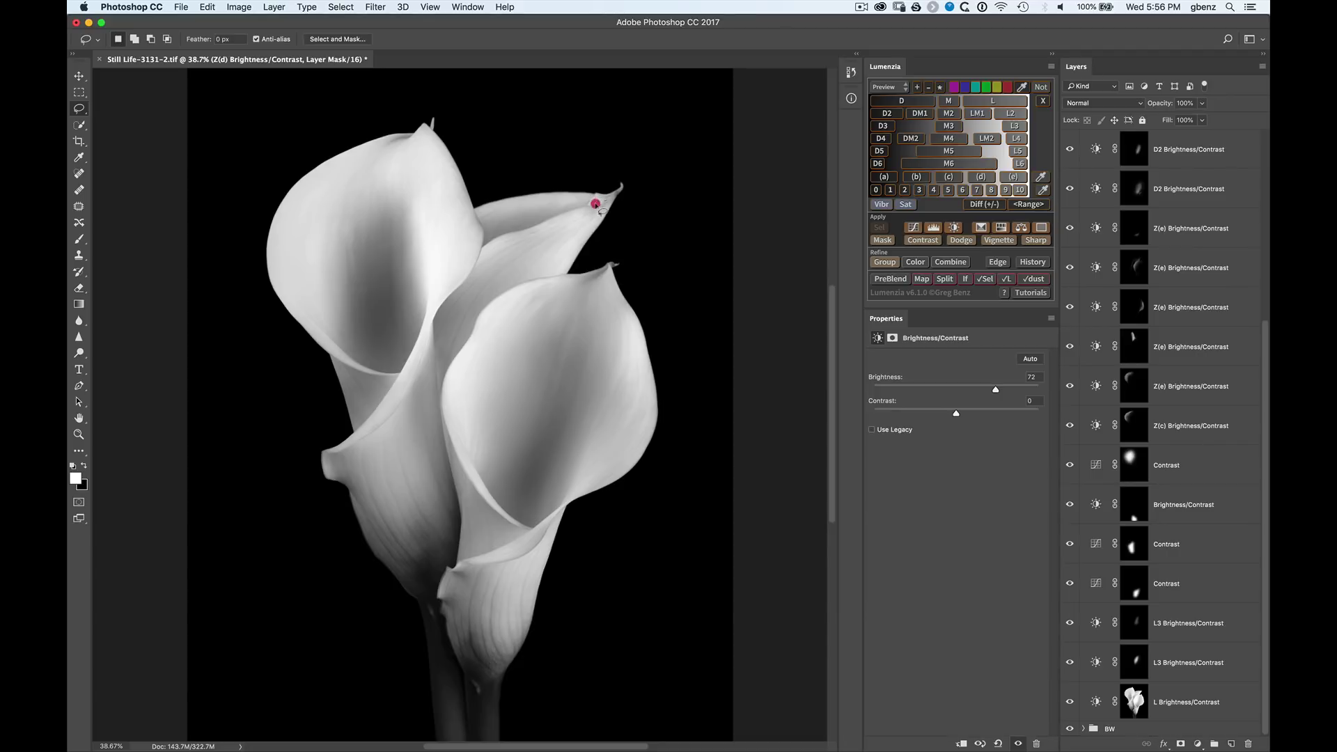
Brighten the rear petal's tip with a Z(e)-masked brightness layer at 78
{"action": "mouse_move", "coordinate": [595, 204]}
{"action": "left_mouse_down"}
{"action": "mouse_move", "coordinate": [497, 238]}
{"action": "mouse_move", "coordinate": [537, 240]}
{"action": "mouse_move", "coordinate": [602, 202]}
{"action": "left_mouse_up"}
{"action": "left_click", "coordinate": [1015, 183]}
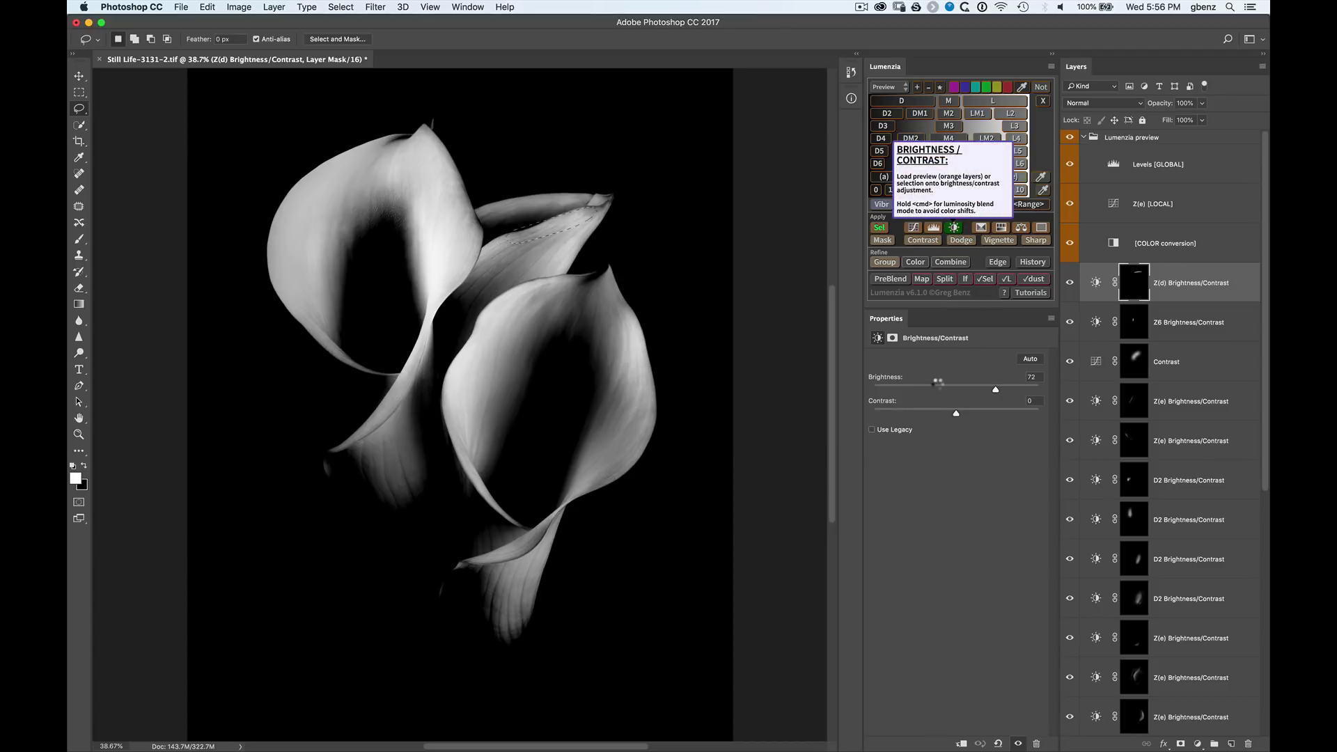
{"action": "left_click_drag", "start_coordinate": [967, 393], "coordinate": [999, 389]}
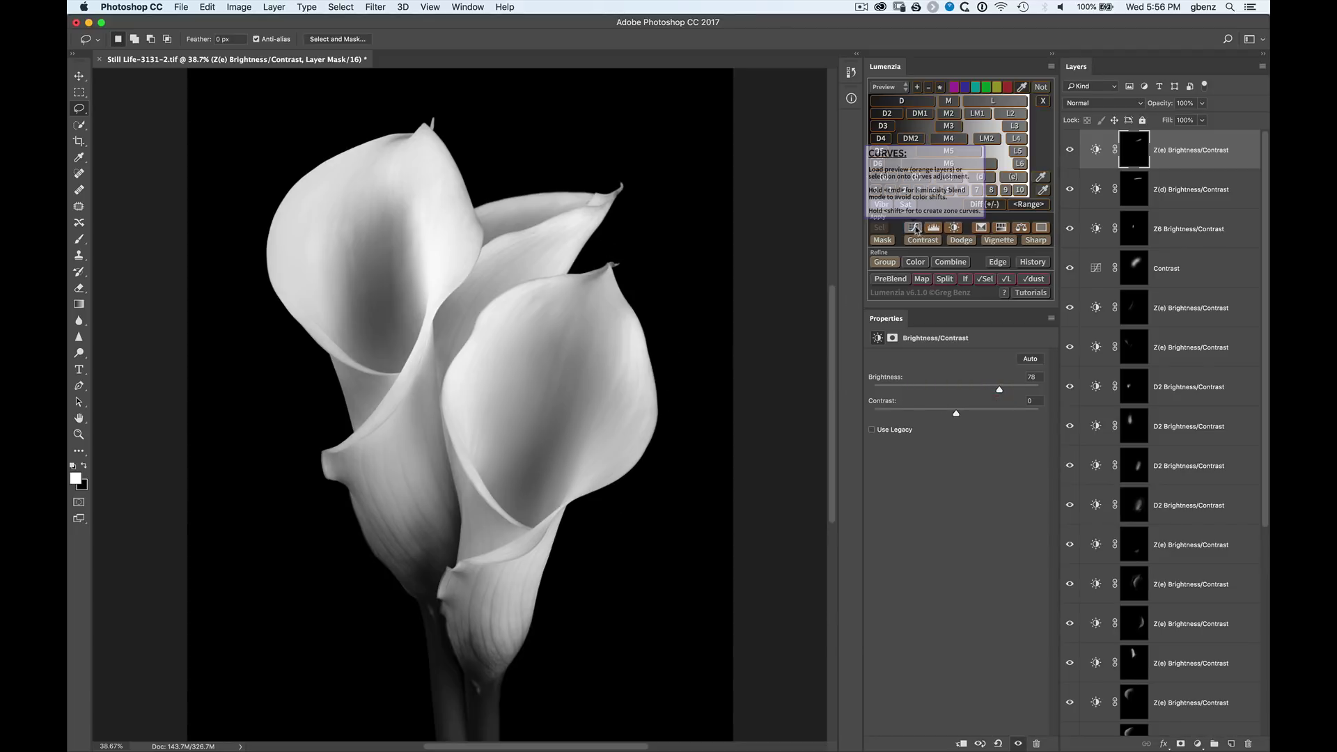
Build an S-curve Curves layer that darkens shadows and lifts highlights, comparing it on and off
{"action": "left_click", "coordinate": [915, 227]}
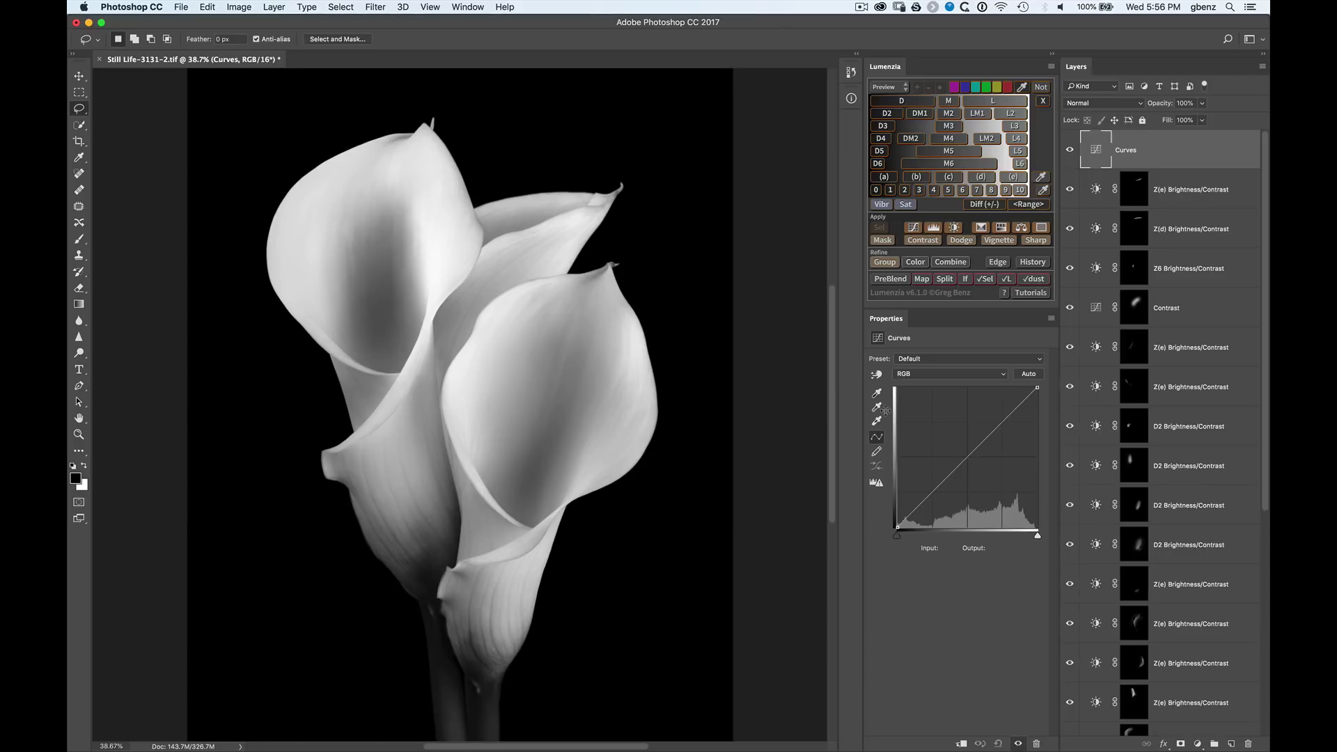
{"action": "left_click", "coordinate": [876, 376]}
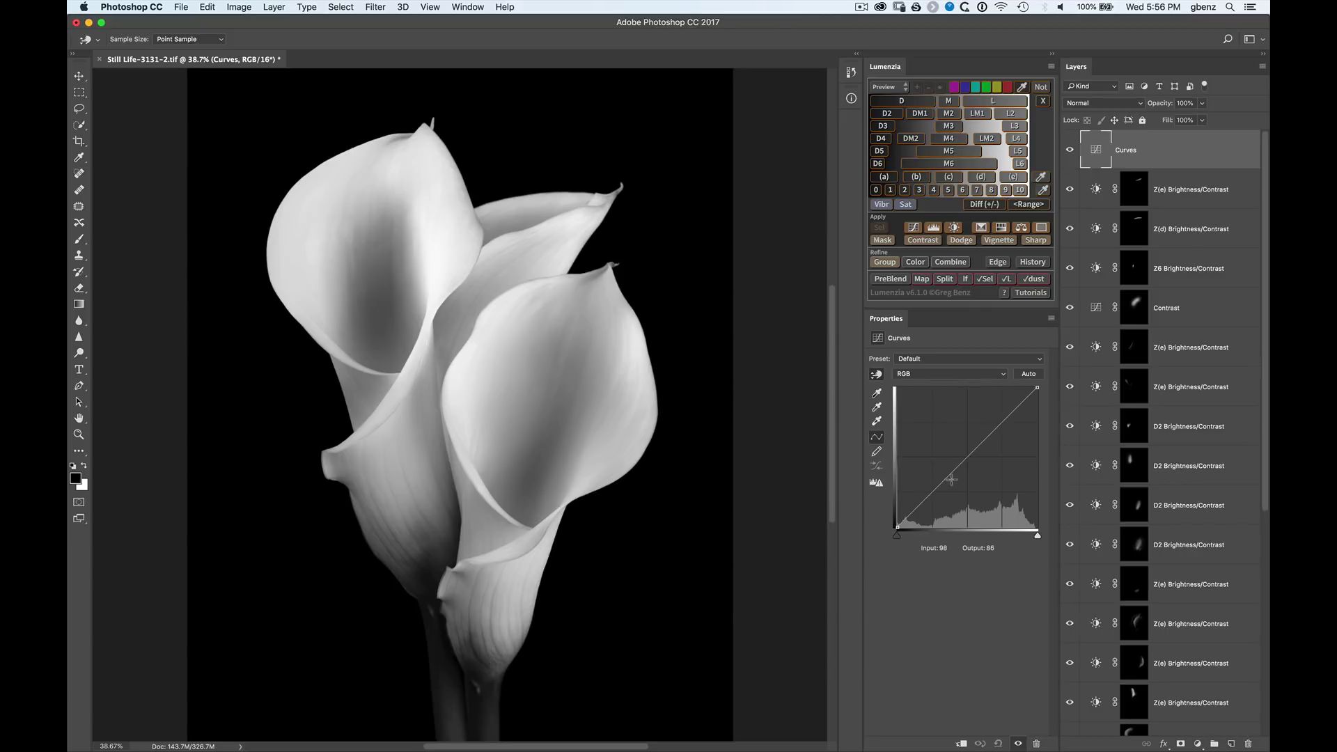
{"action": "left_click_drag", "start_coordinate": [951, 479], "coordinate": [945, 485]}
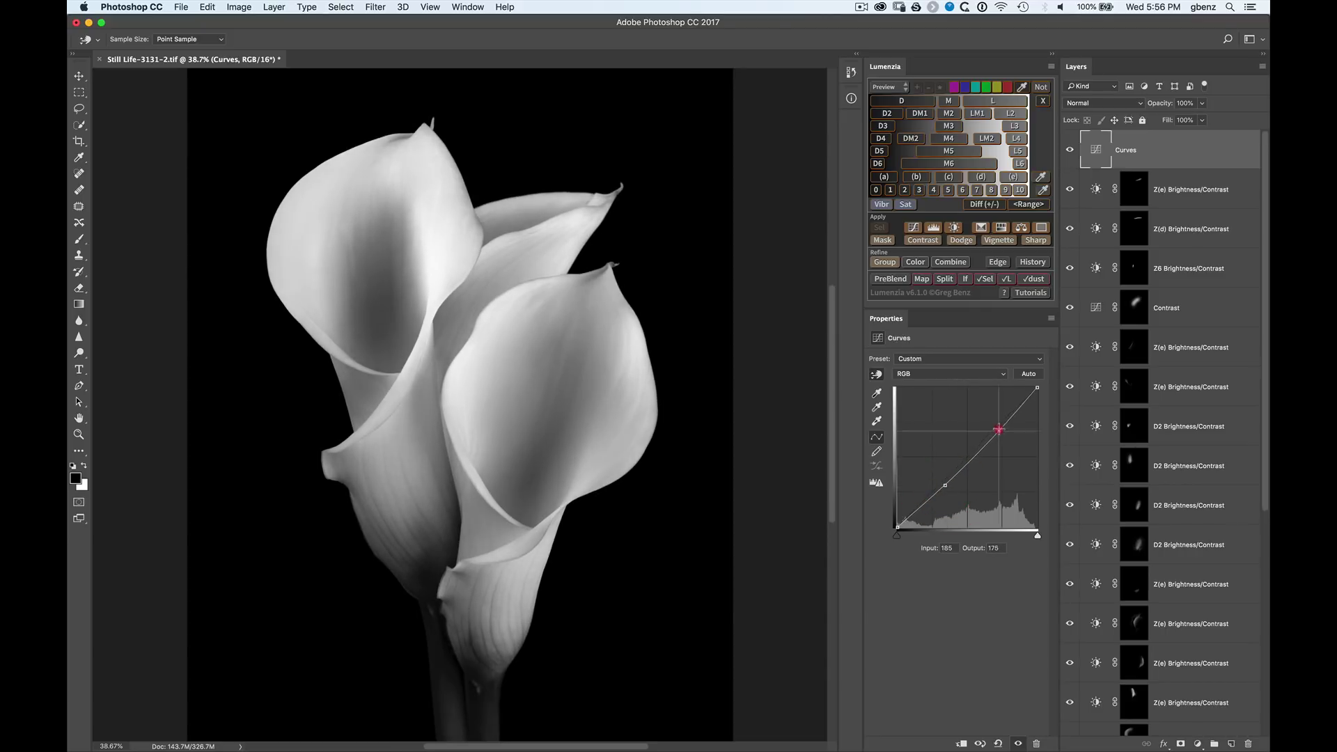
{"action": "left_click_drag", "start_coordinate": [999, 429], "coordinate": [1000, 413]}
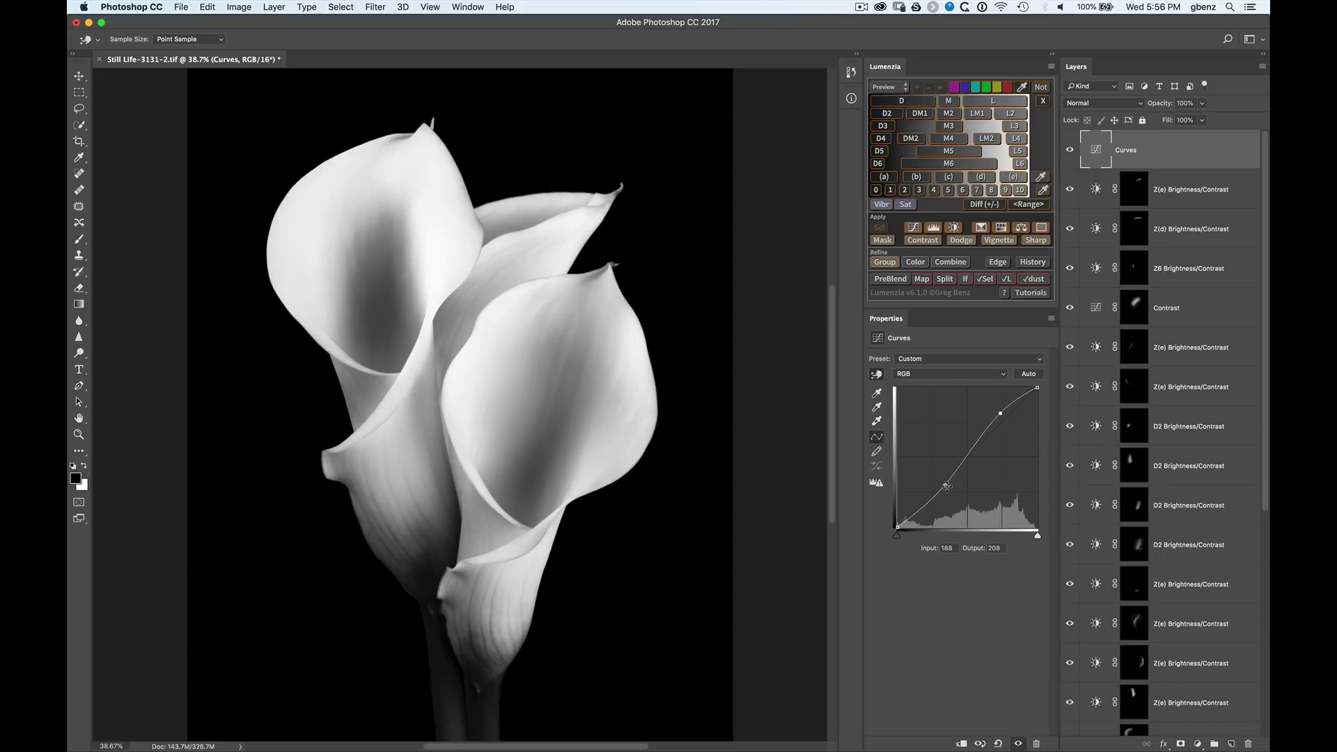
{"action": "left_click", "coordinate": [1070, 150]}
{"action": "left_click", "coordinate": [1069, 150]}
{"action": "left_click", "coordinate": [1069, 150]}
{"action": "left_click", "coordinate": [1069, 150]}
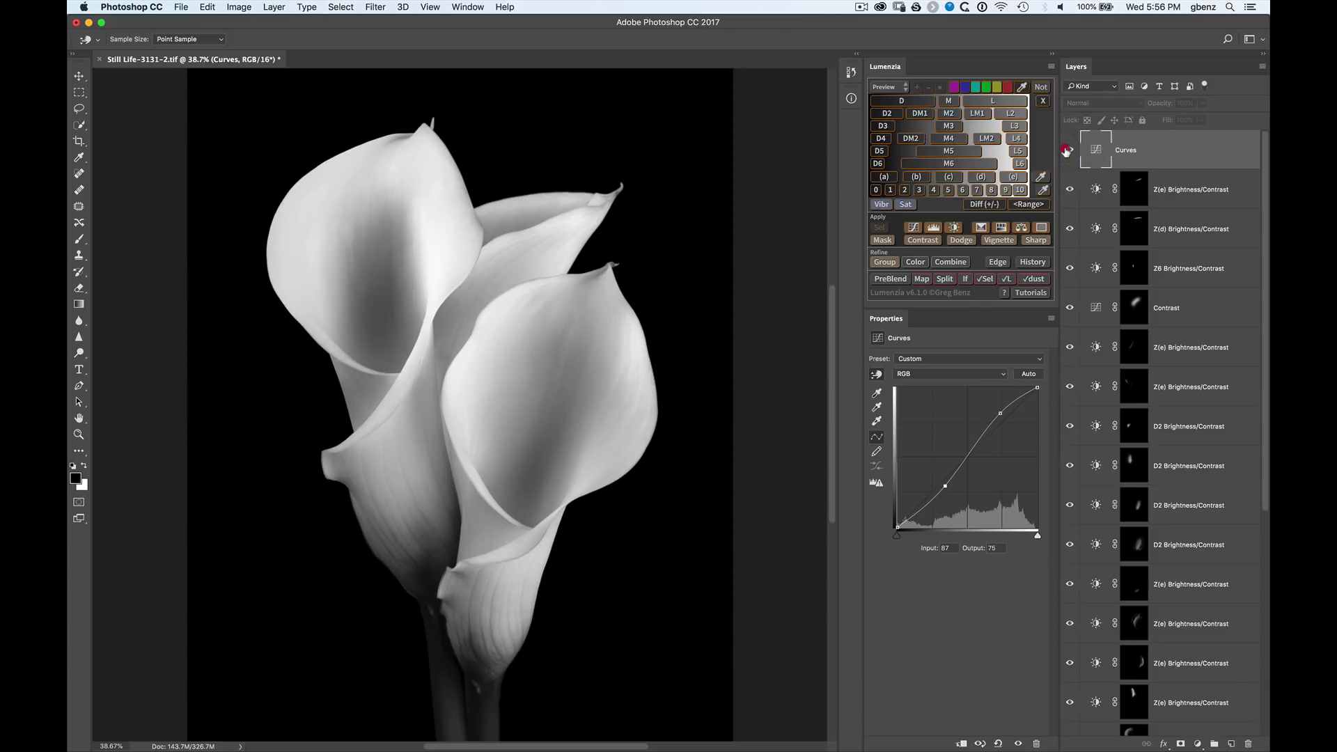
{"action": "left_click", "coordinate": [1067, 151]}
{"action": "left_click", "coordinate": [1068, 152]}
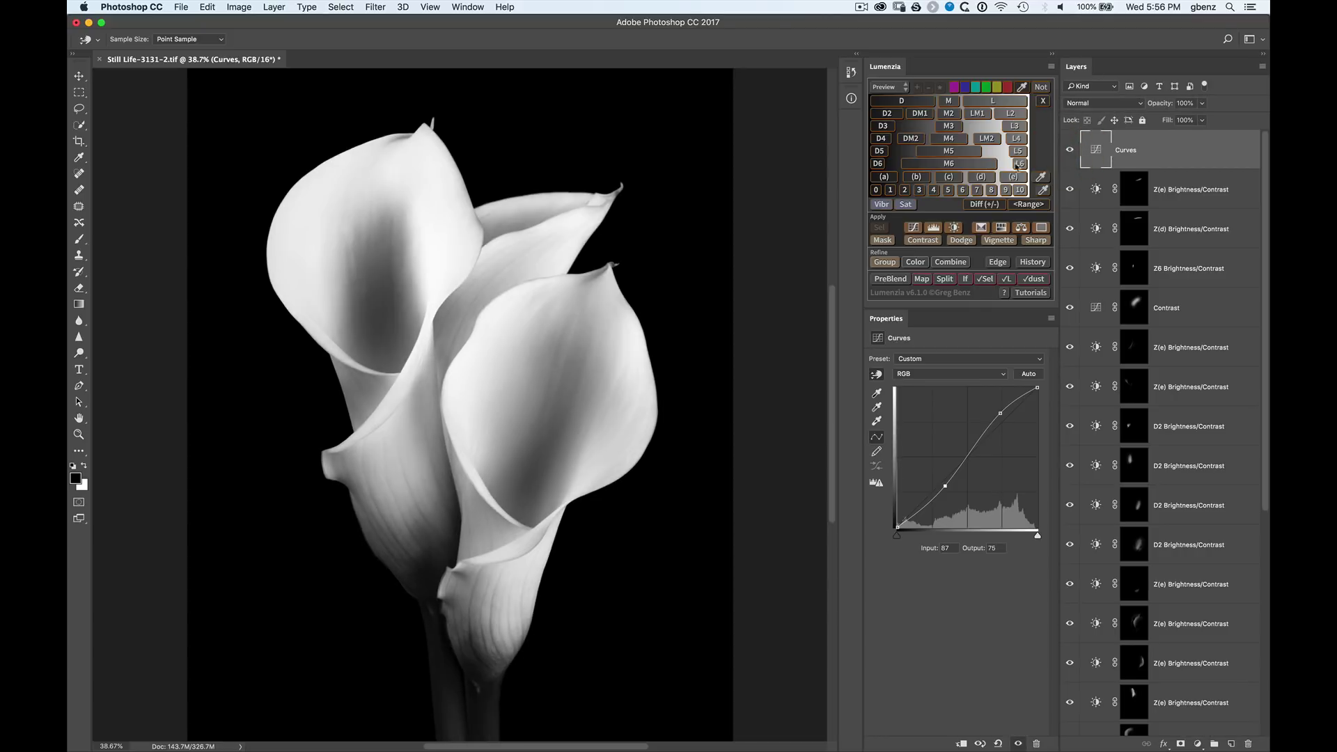
{"action": "left_click", "coordinate": [530, 482]}
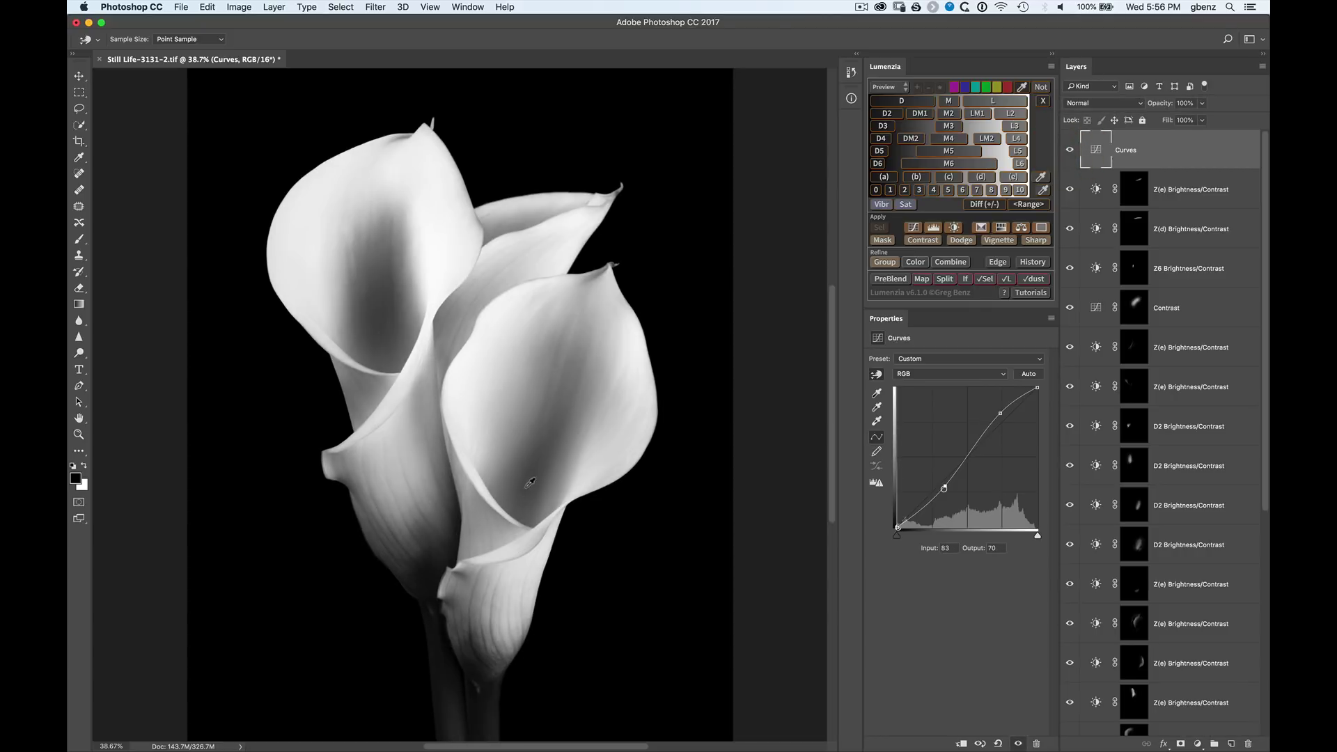
{"action": "left_click", "coordinate": [538, 436]}
Add a blue Solid Color layer in Soft Light at 11% opacity and compare the tint
{"action": "left_click", "coordinate": [1041, 228]}
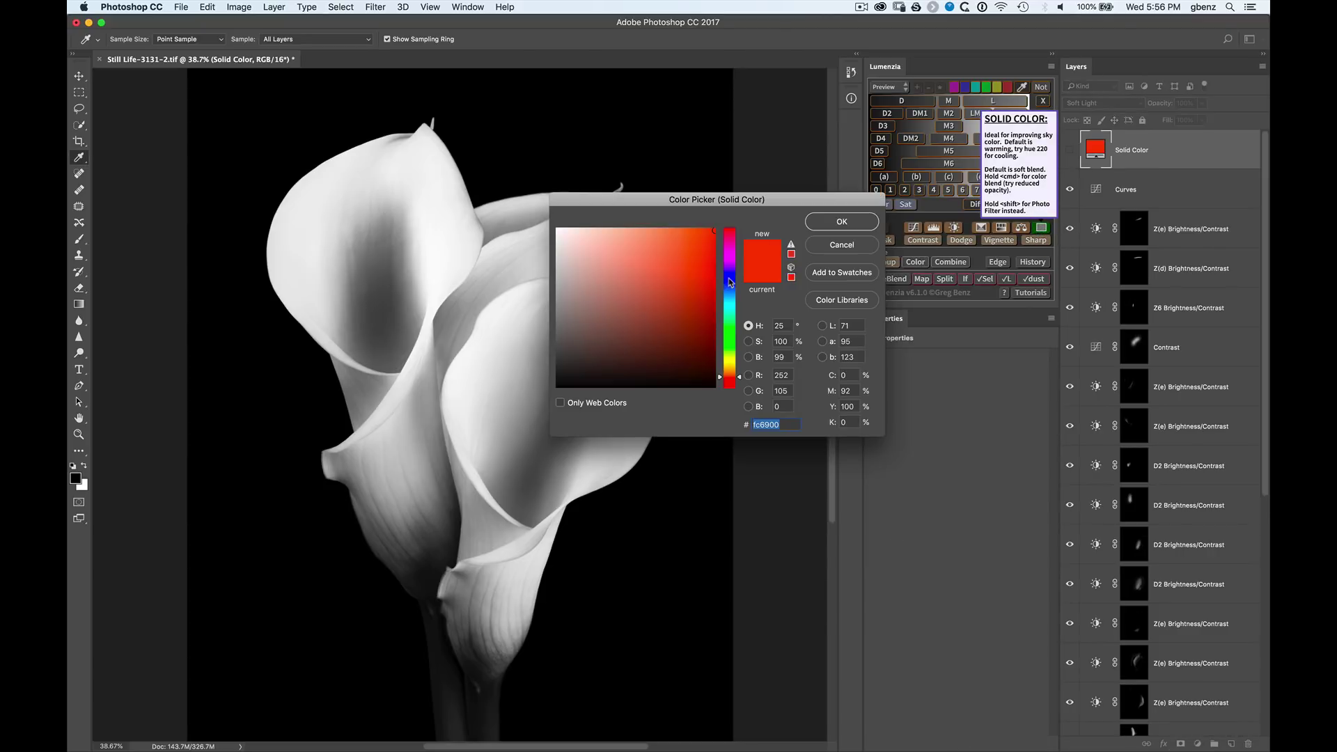
{"action": "left_click", "coordinate": [729, 282]}
{"action": "left_click", "coordinate": [828, 223]}
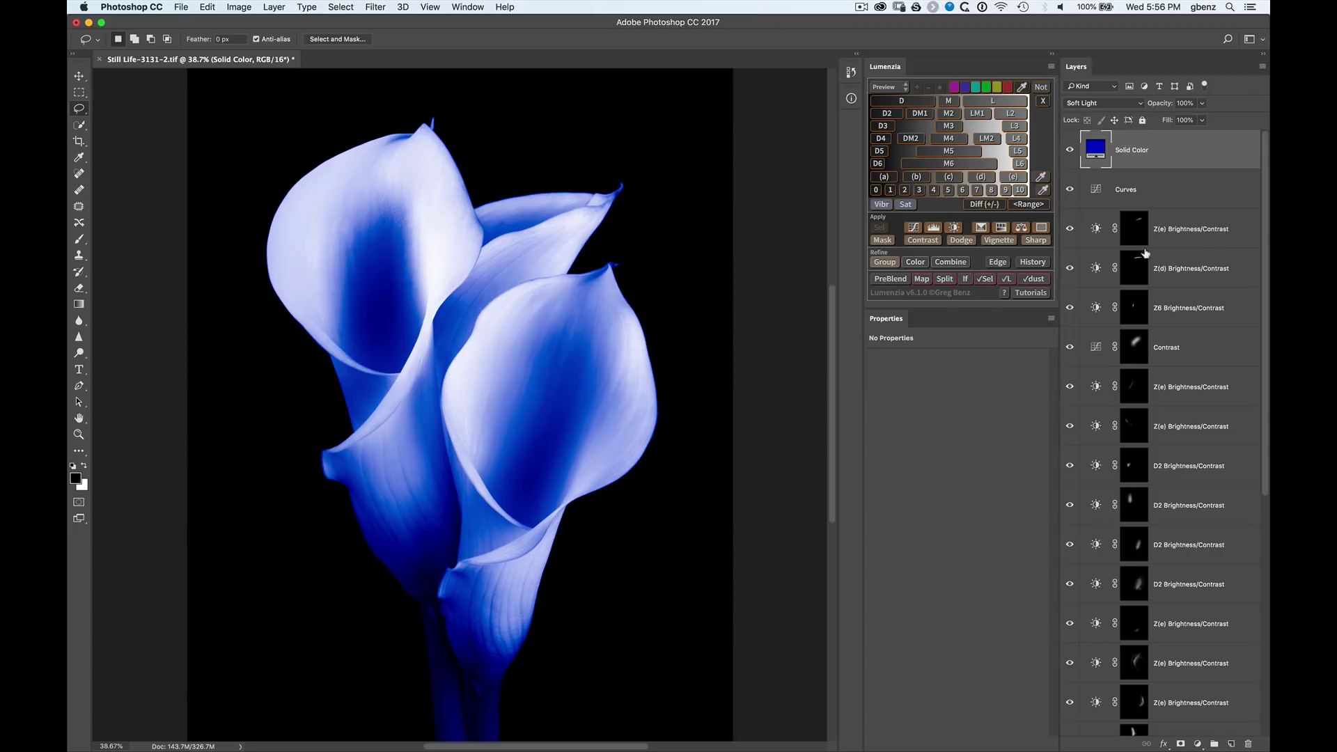
{"action": "left_click_drag", "start_coordinate": [1173, 106], "coordinate": [1105, 115]}
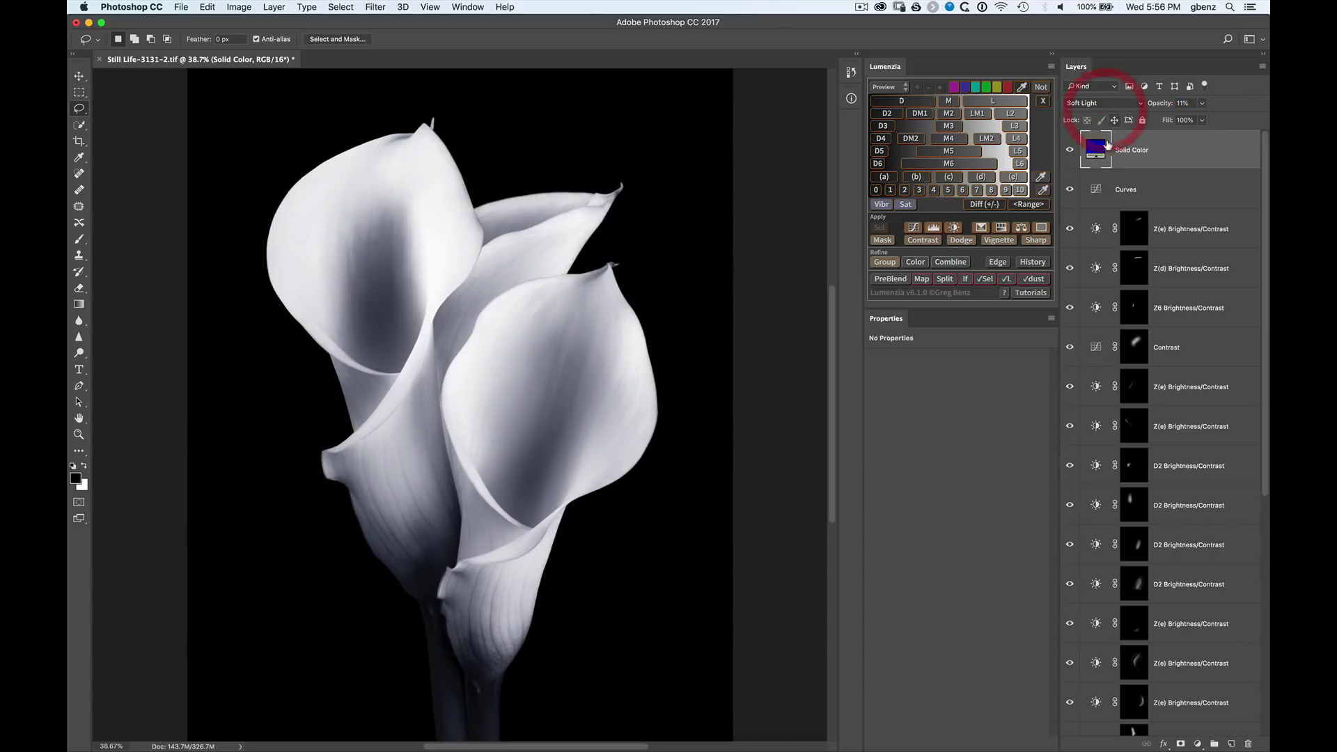
{"action": "left_click", "coordinate": [1069, 149]}
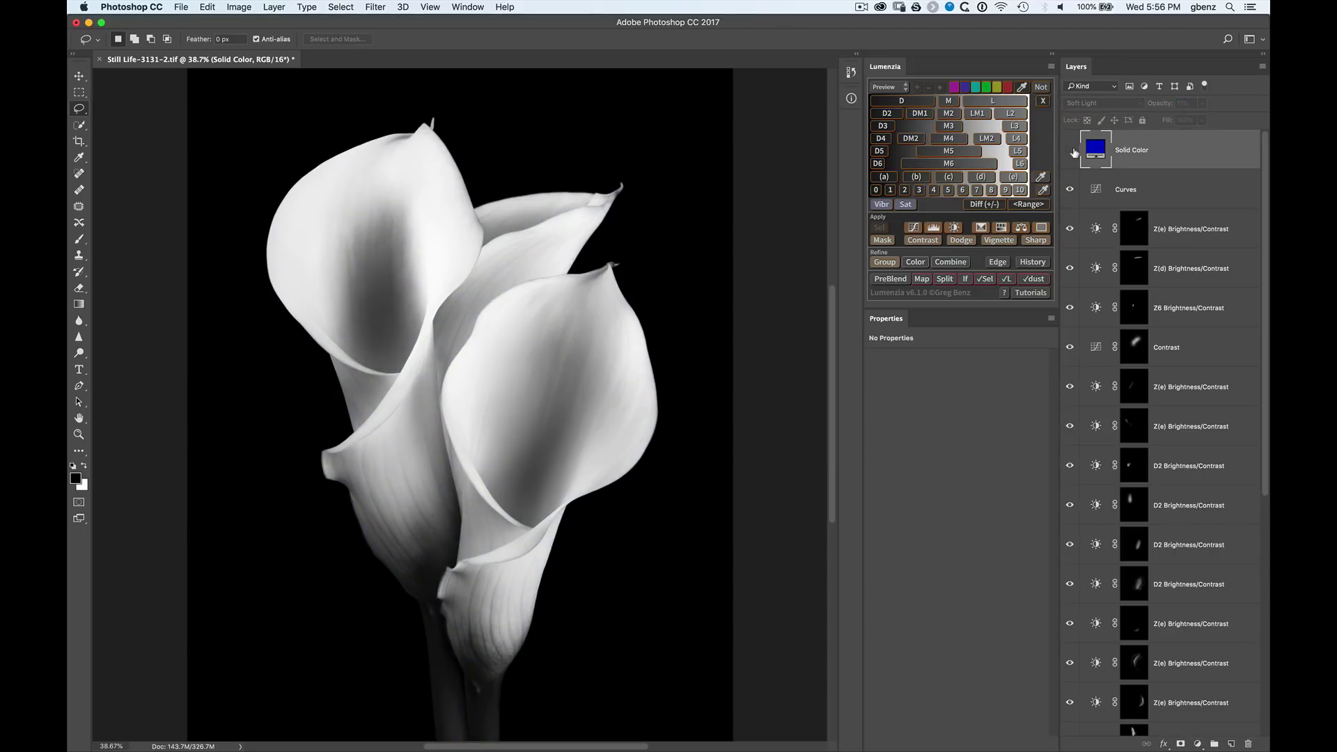
{"action": "left_click", "coordinate": [1070, 149]}
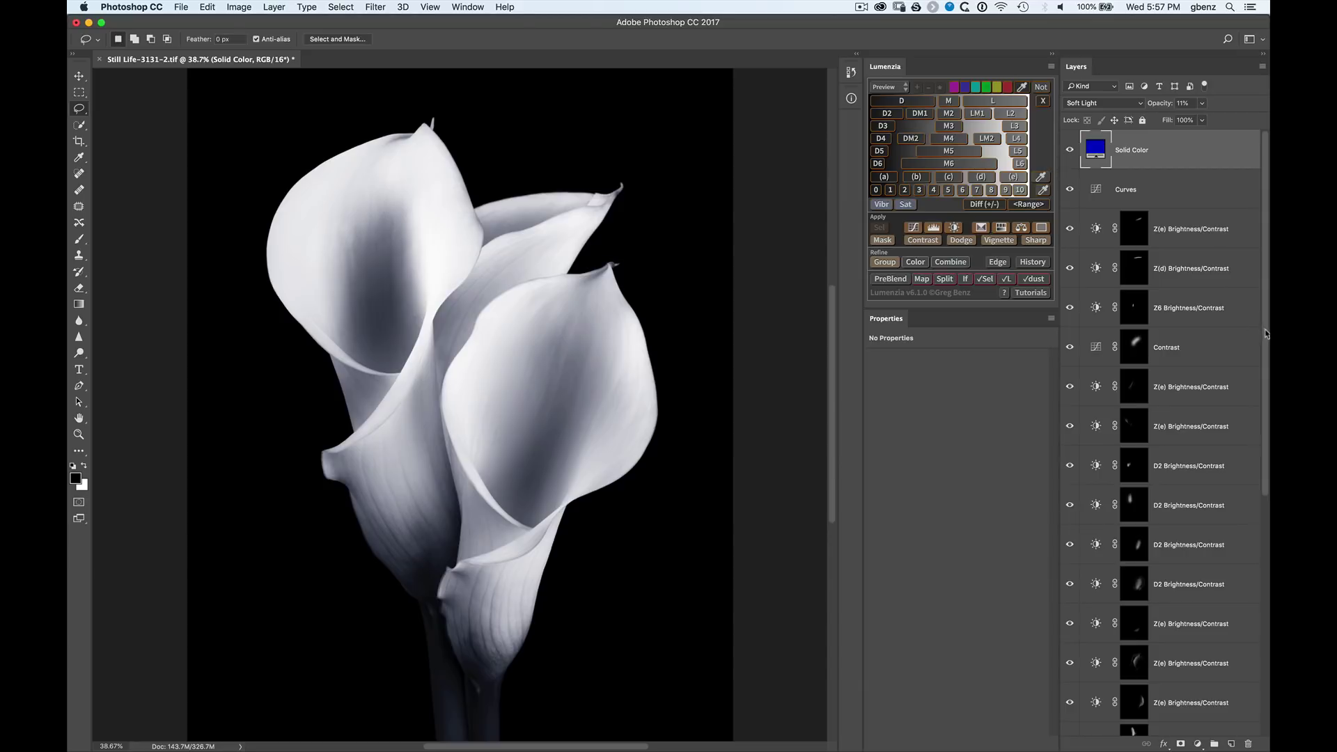
Expand the BW group to show its Black & White layers and Layer 0, comparing with the original photo
{"action": "left_click_drag", "start_coordinate": [1265, 334], "coordinate": [1267, 561]}
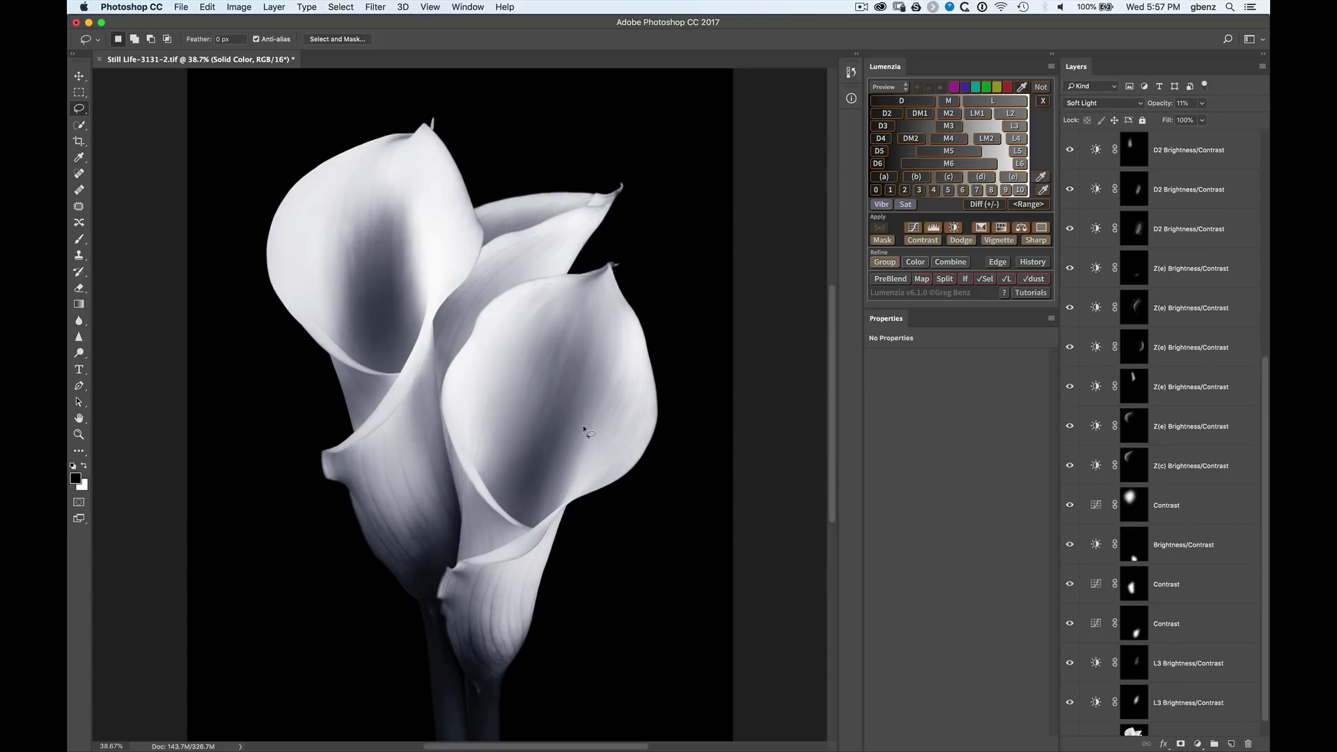
{"action": "scroll", "coordinate": [1267, 596], "scroll_direction": "down", "scroll_amount": 1}
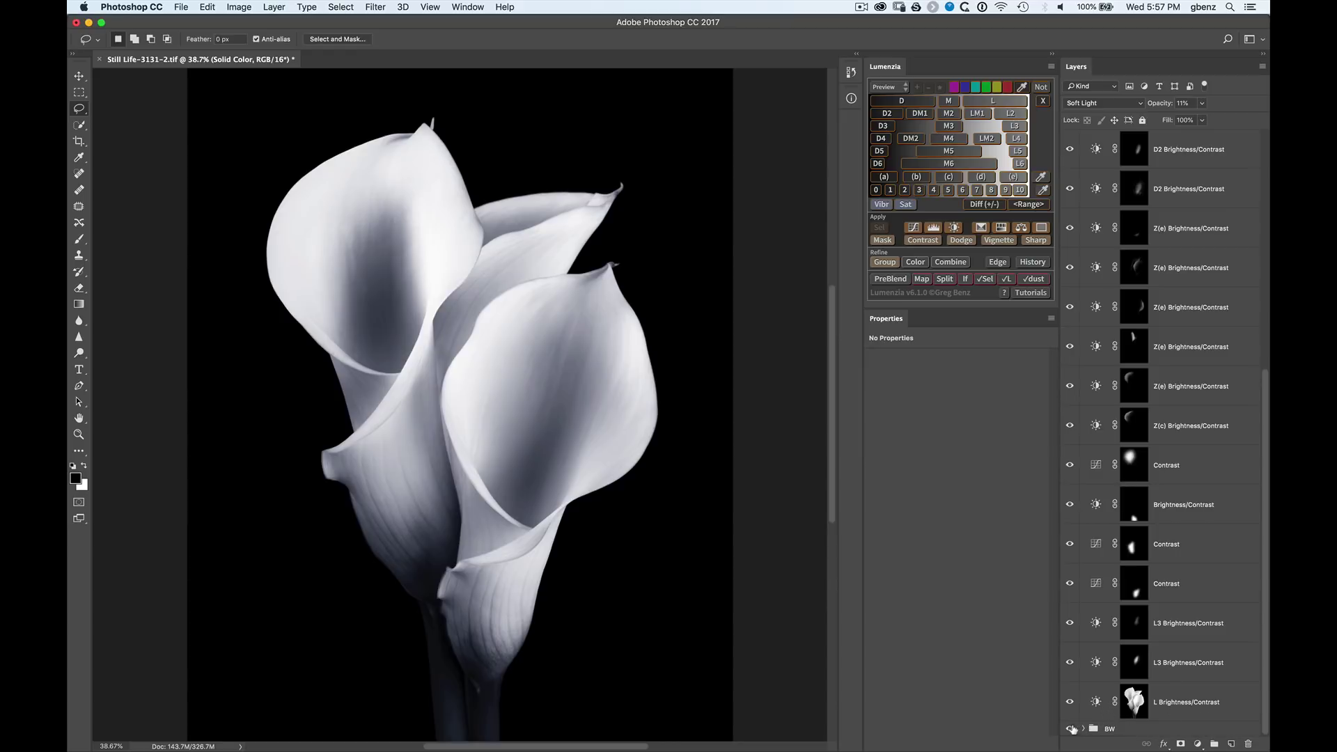
{"action": "left_click", "coordinate": [1070, 729]}
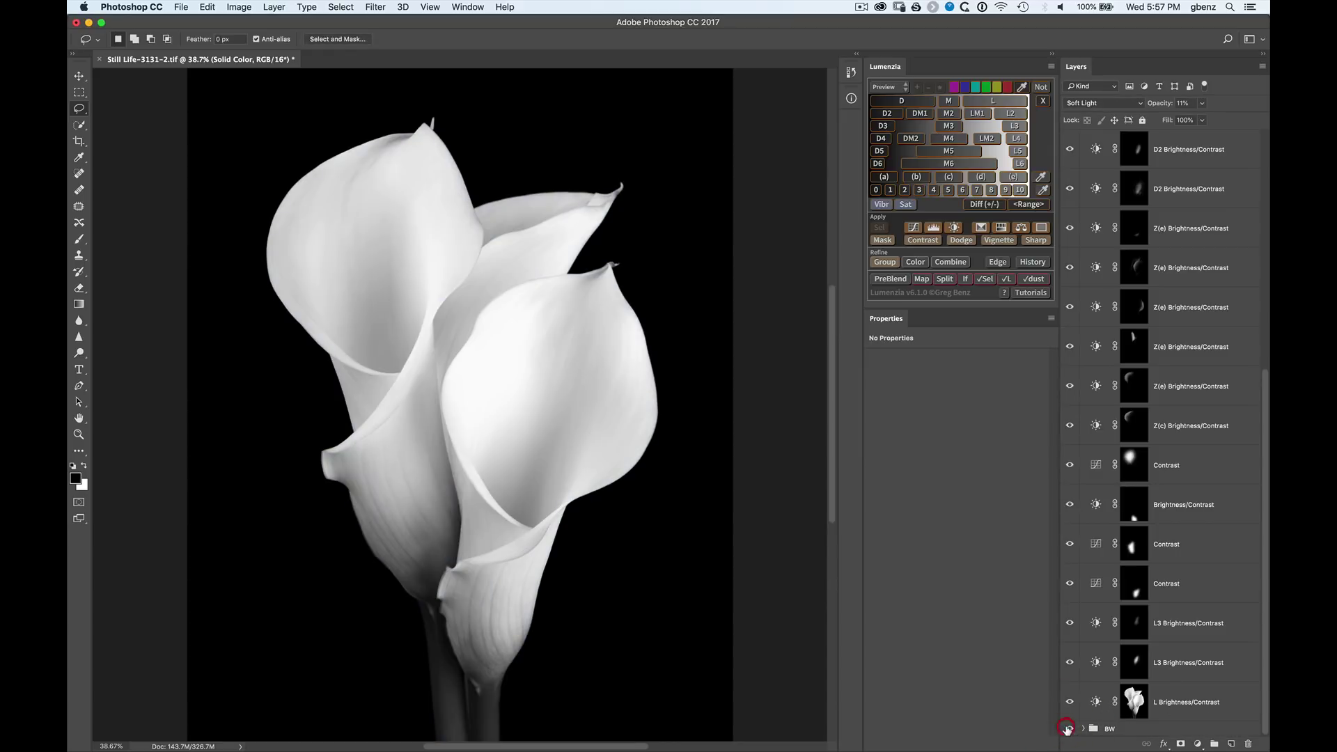
{"action": "left_click", "coordinate": [1070, 729]}
{"action": "left_click", "coordinate": [1083, 729]}
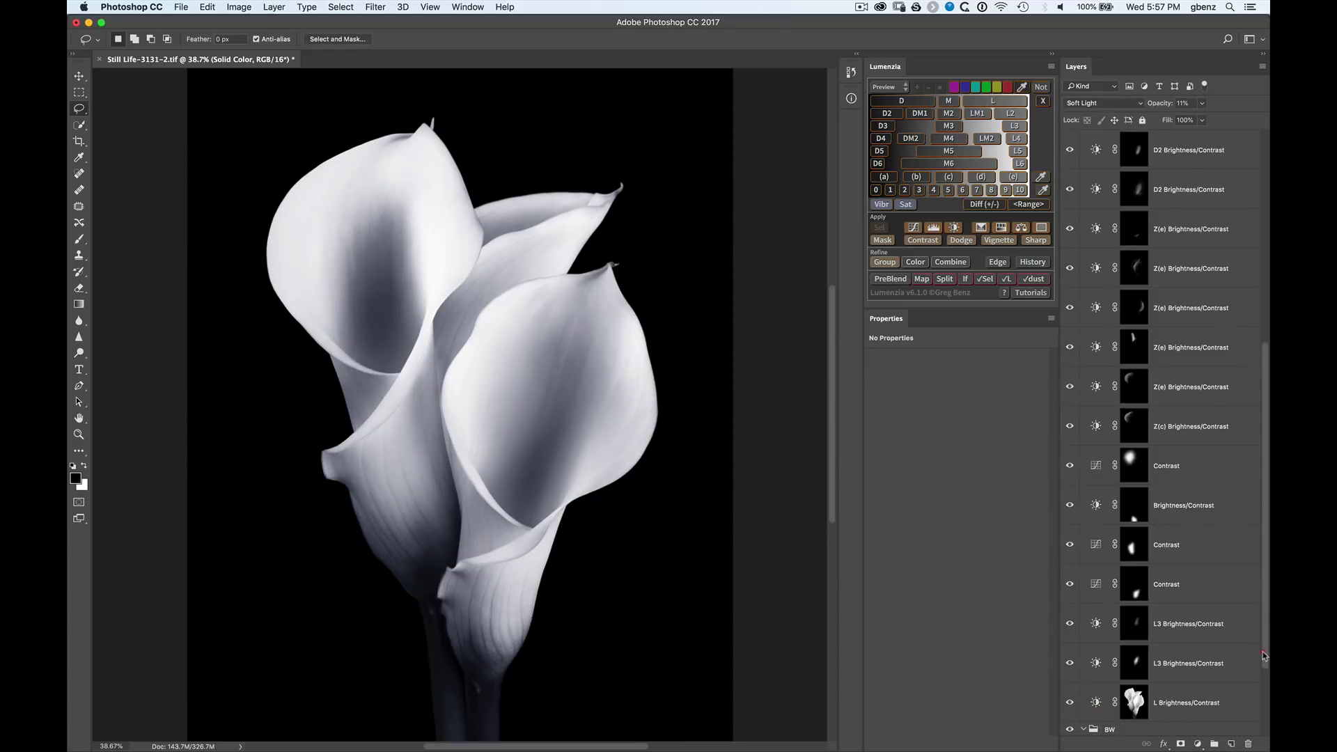
{"action": "left_click", "coordinate": [1069, 716], "text": "alt"}
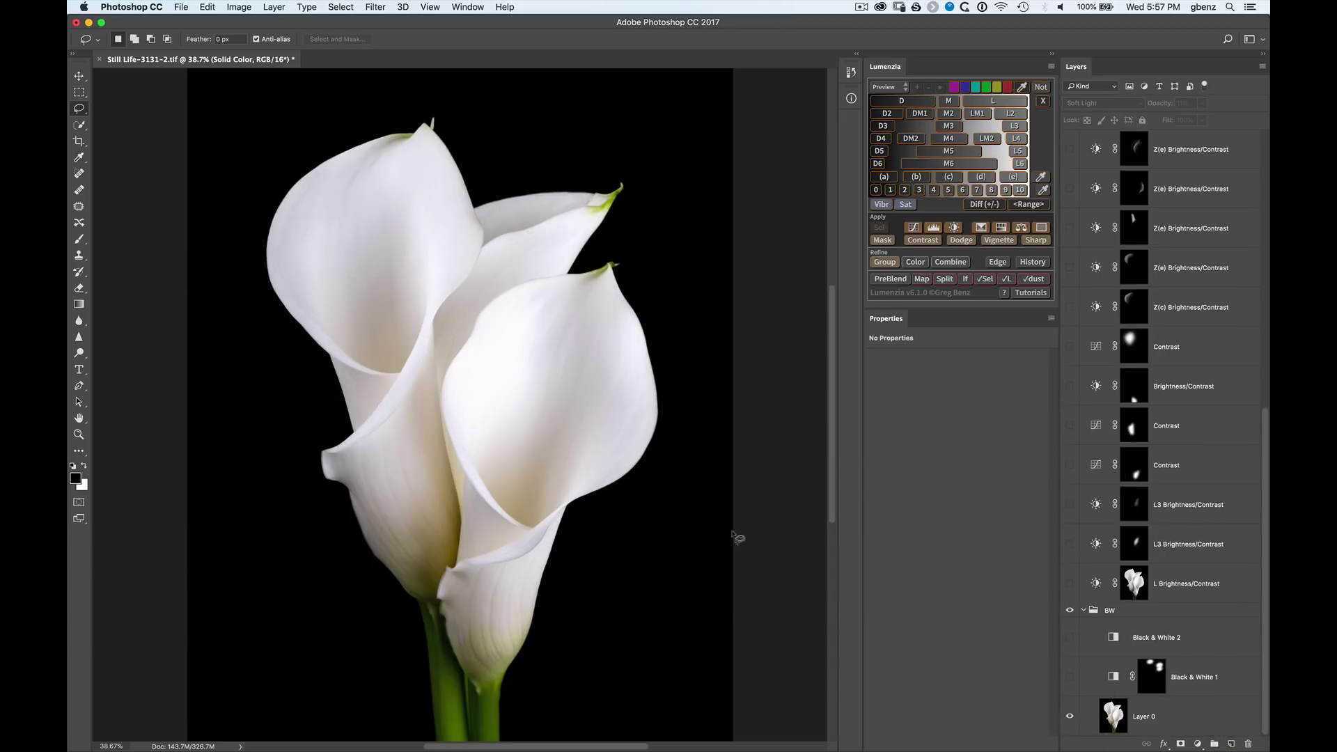
{"action": "left_click", "coordinate": [1070, 718], "text": "alt"}
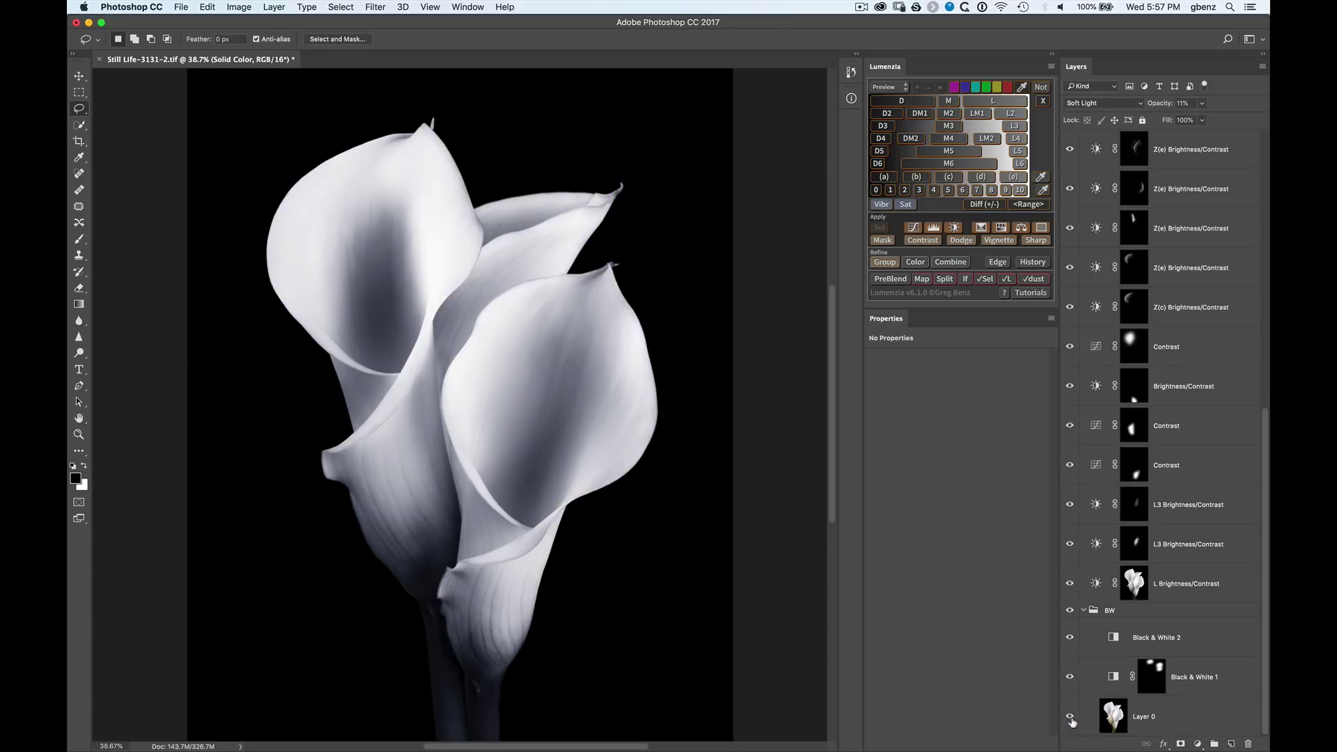